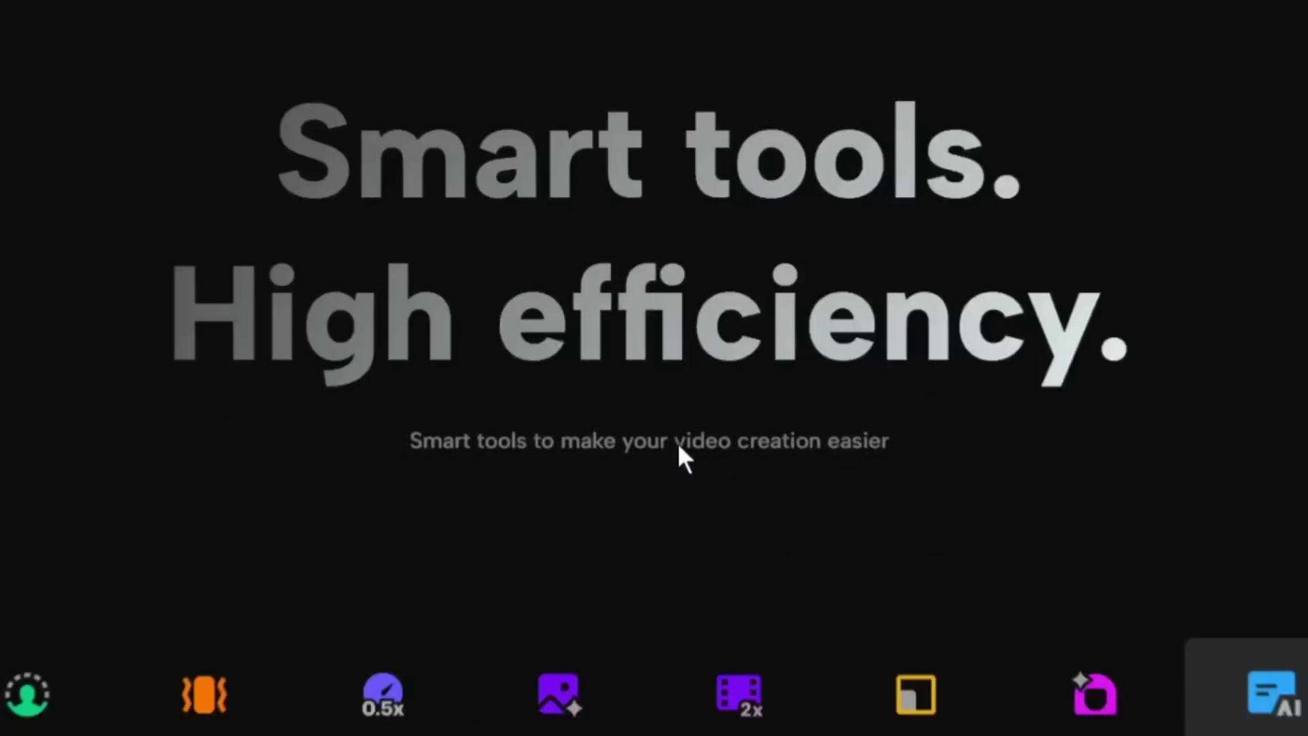
Scroll past the feature sections to the desktop, CapCut Online and mobile download cards.
scroll(678, 447, down, 6)
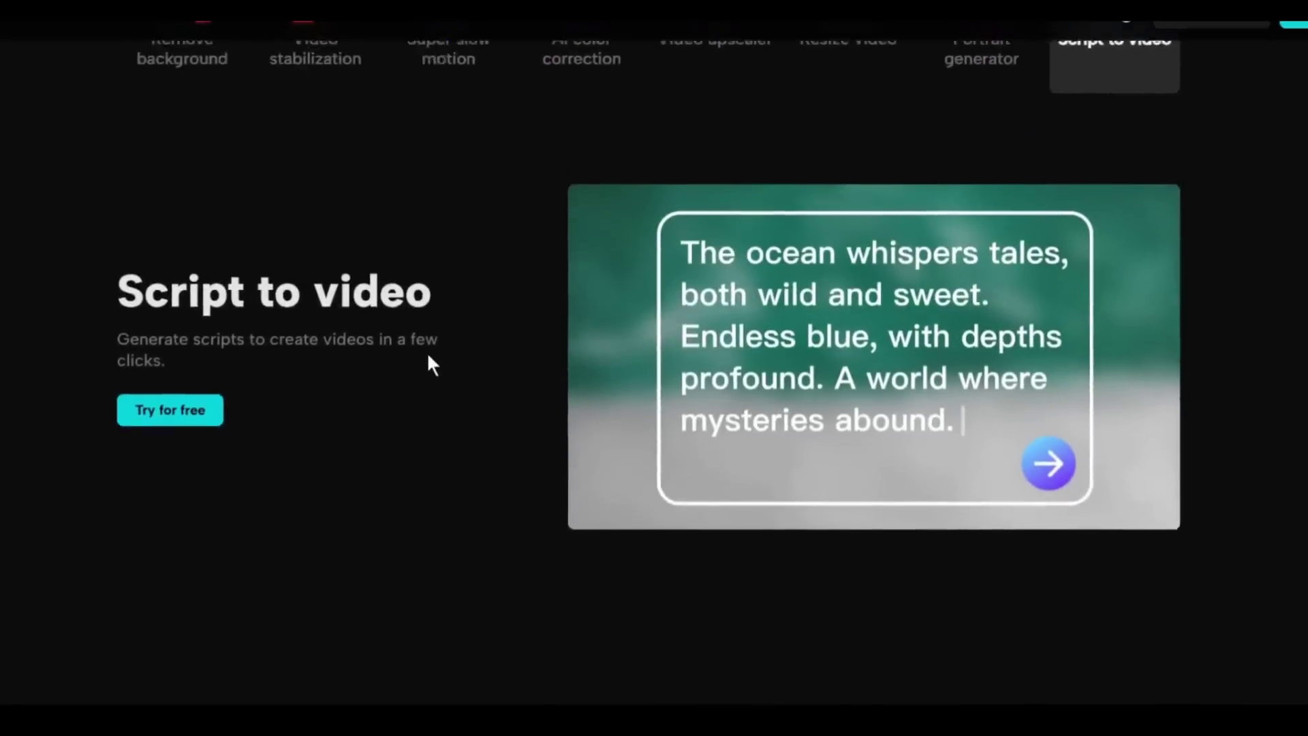
scroll(429, 355, down, 10)
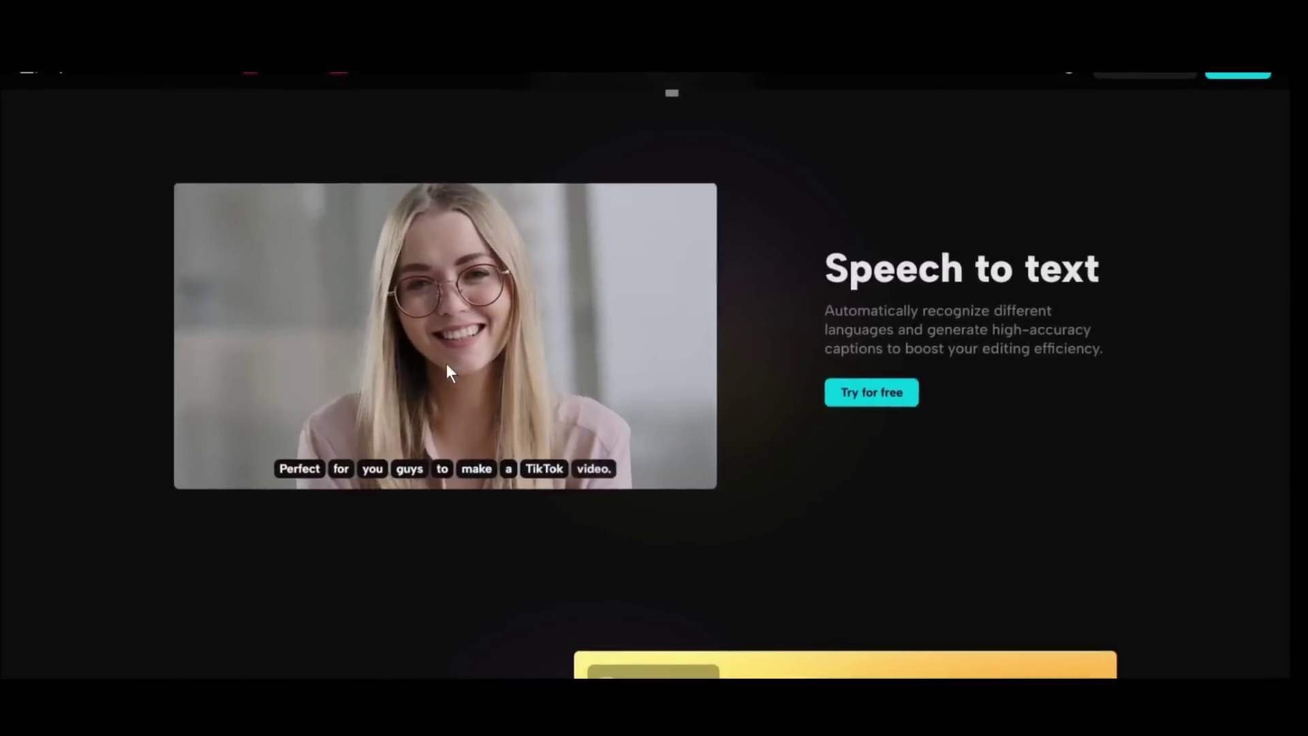
scroll(447, 368, down, 10)
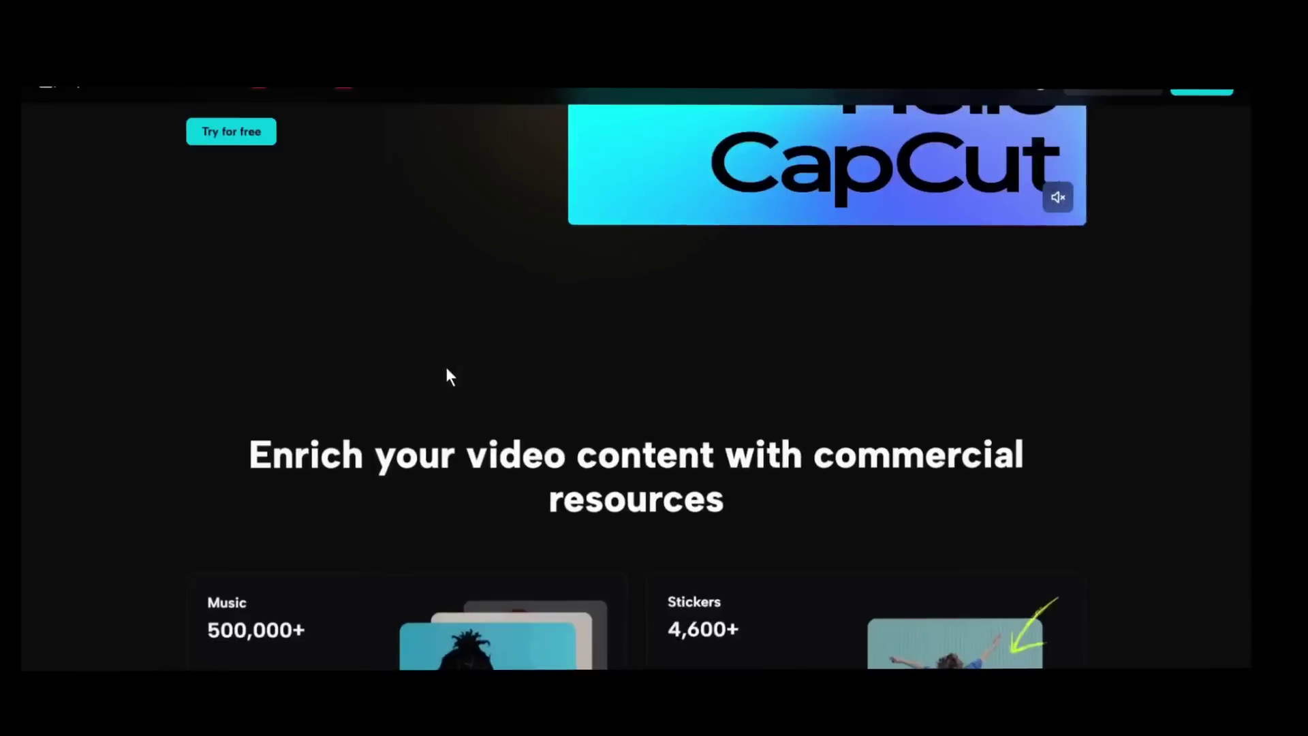
scroll(446, 371, down, 7)
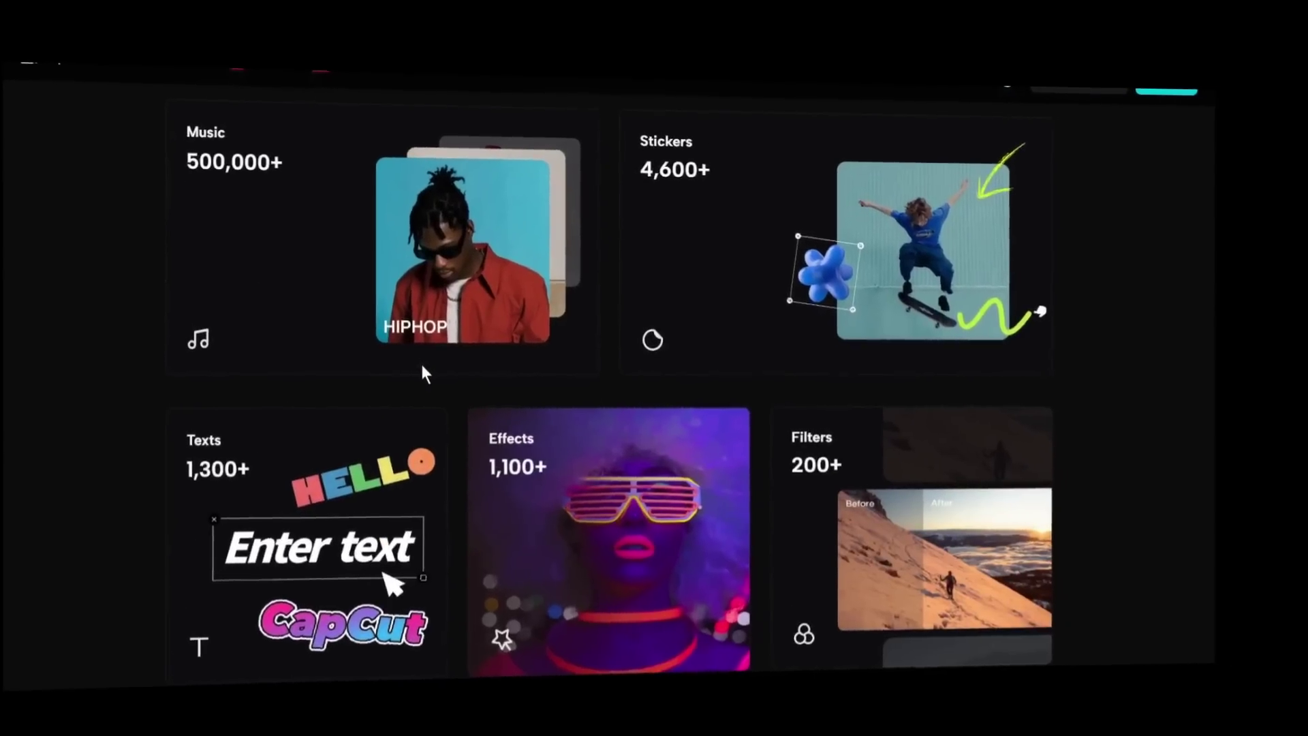
scroll(422, 367, down, 8)
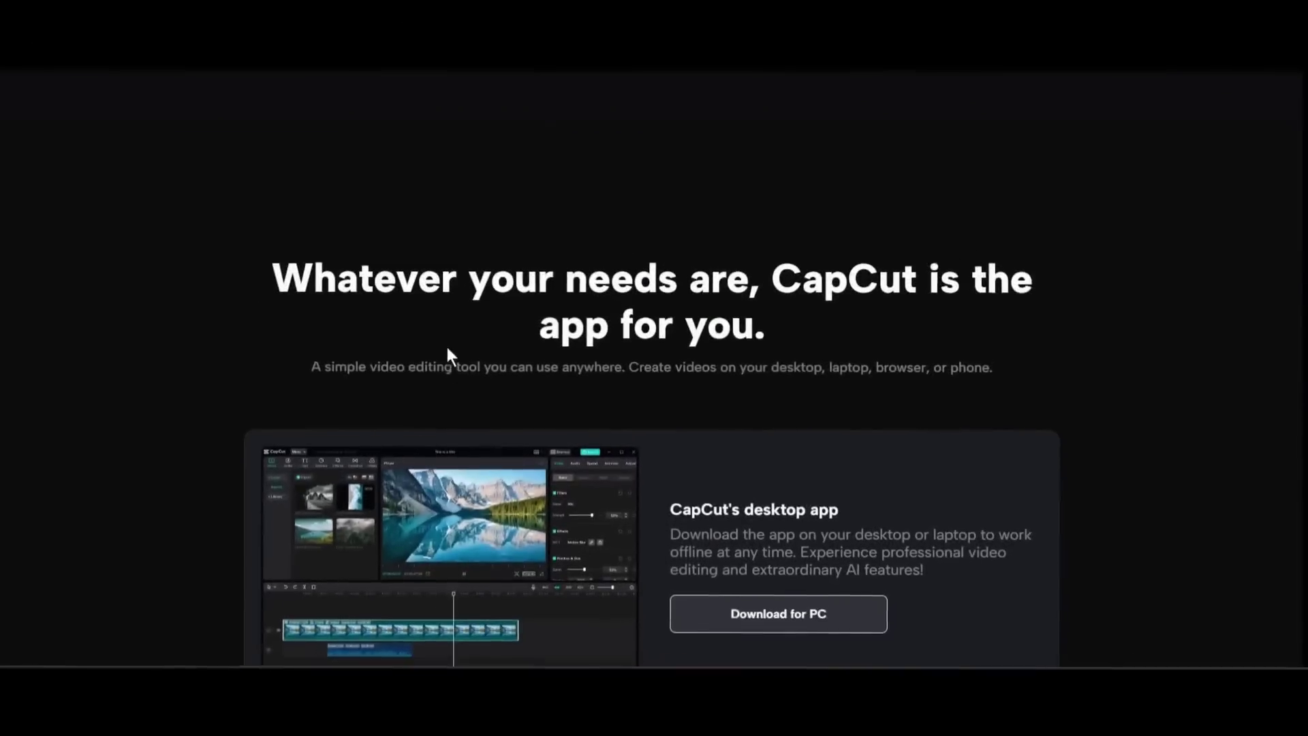
scroll(447, 346, down, 5)
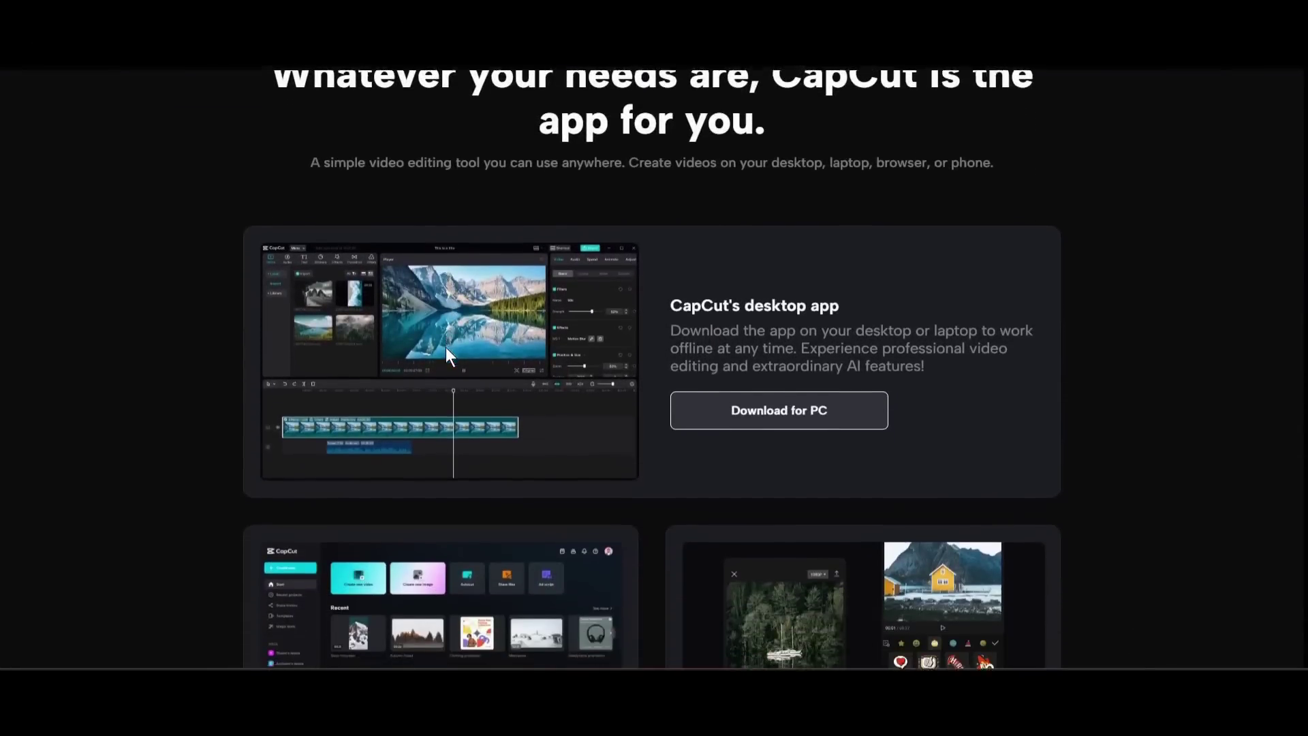
scroll(446, 348, down, 3)
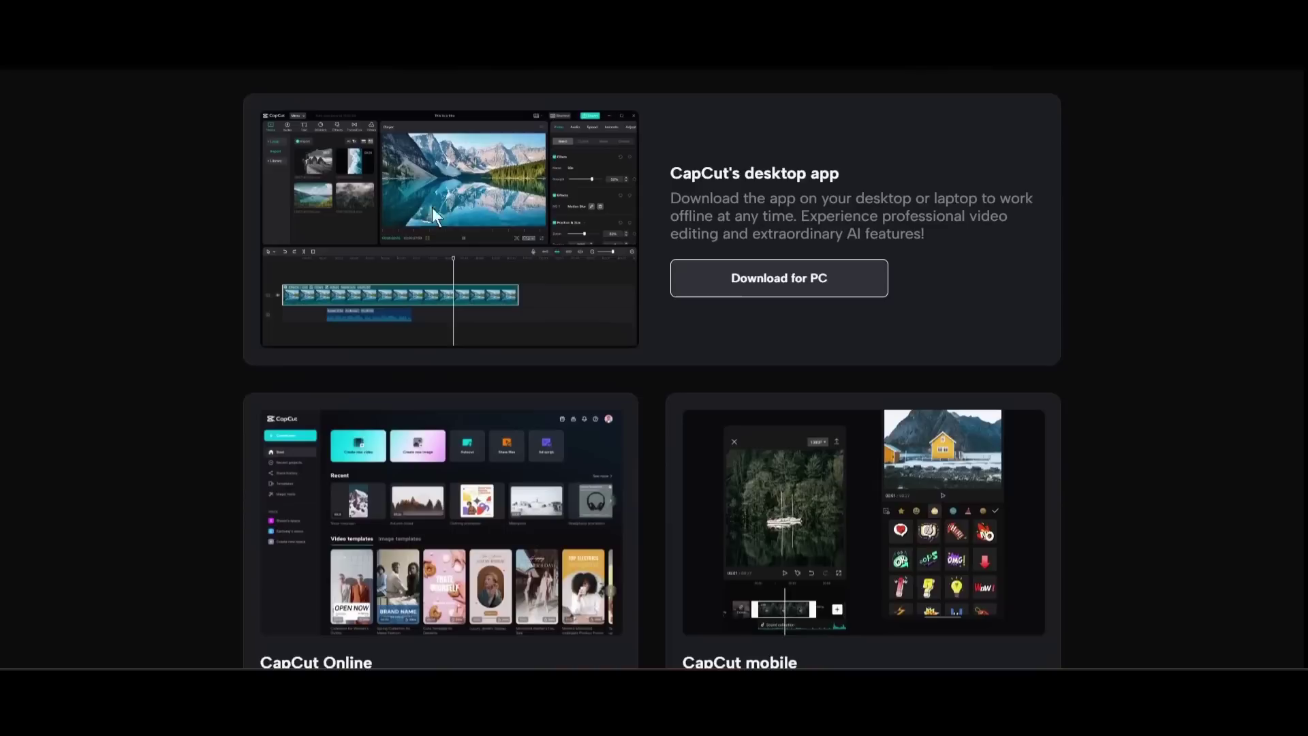
scroll(399, 269, down, 2)
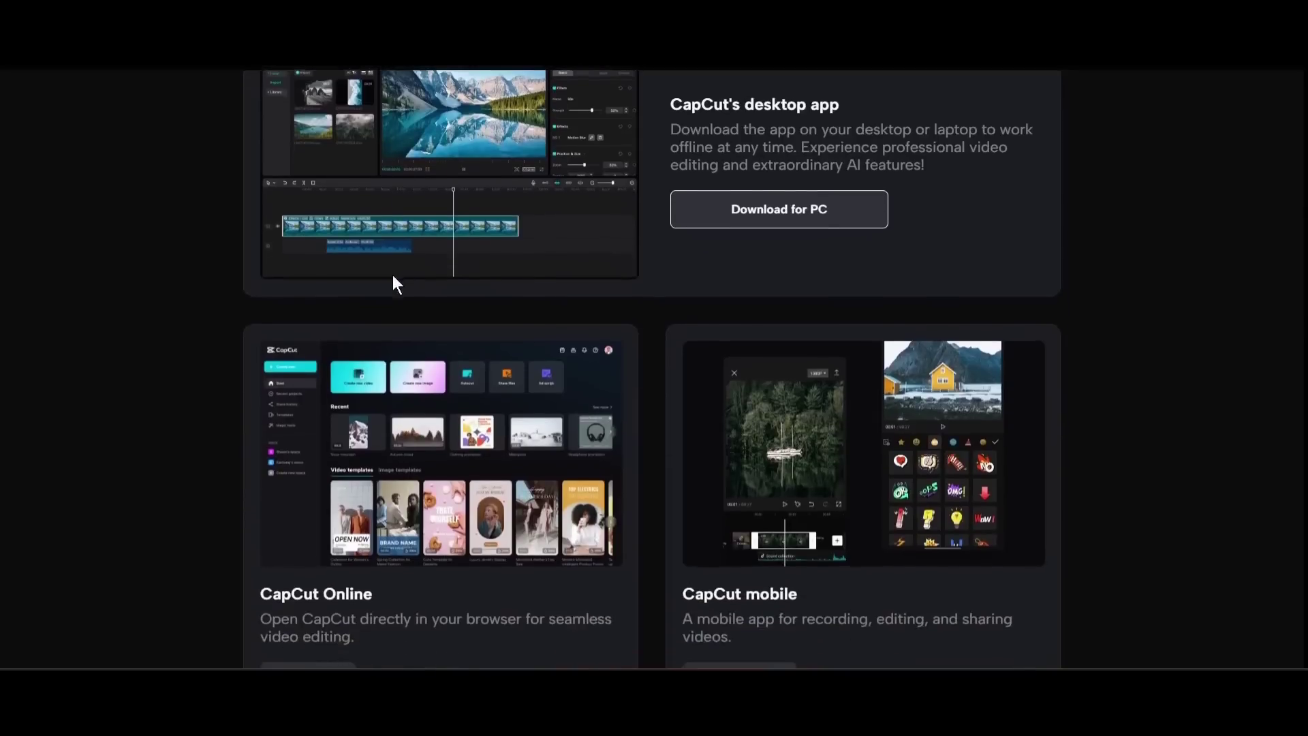
scroll(392, 286, down, 2)
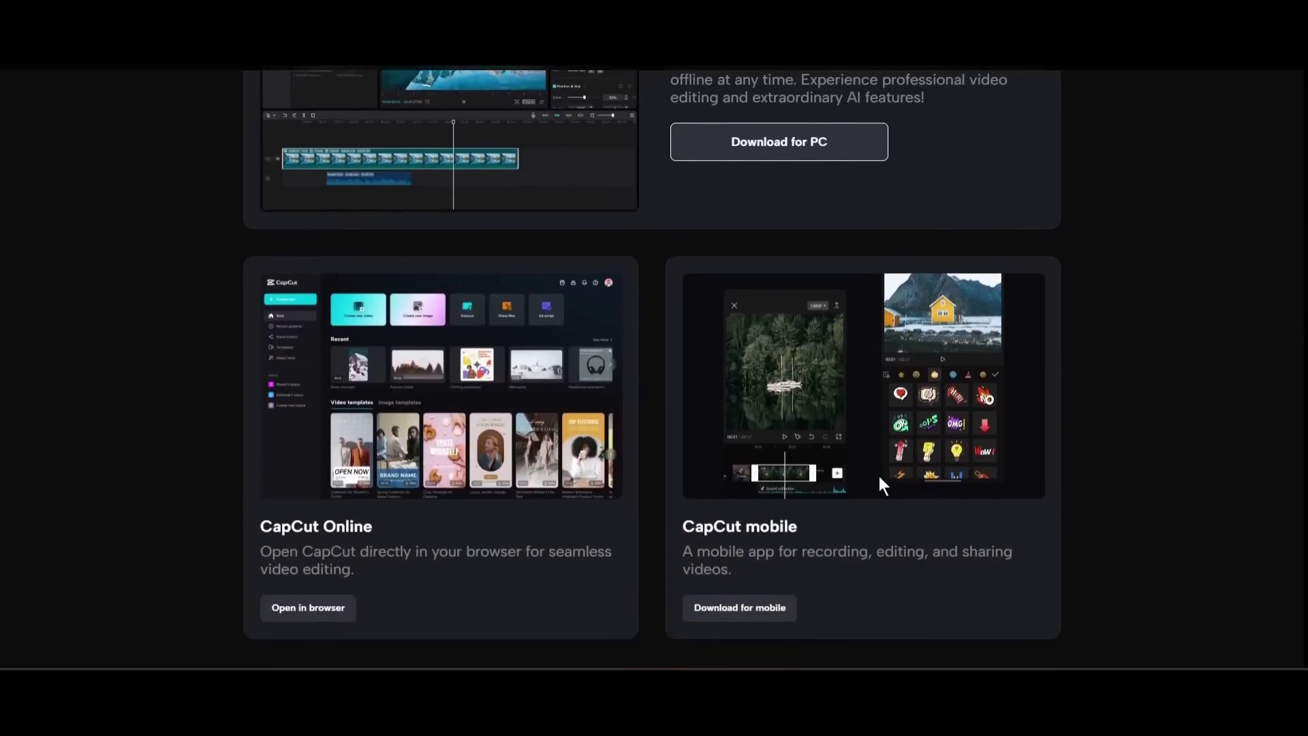
scroll(879, 475, up, 2)
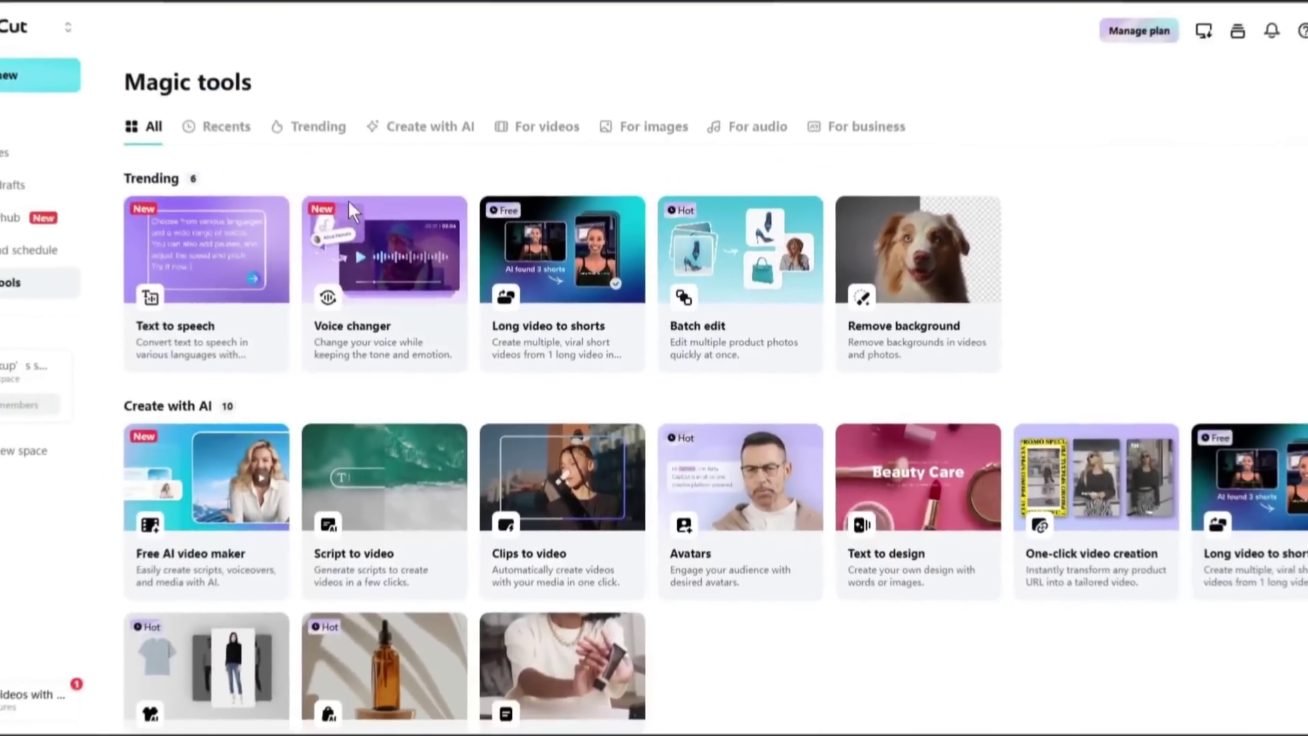
Browse the Magic tools, then filter to Trending and then to Create with AI.
scroll(310, 241, down, 15)
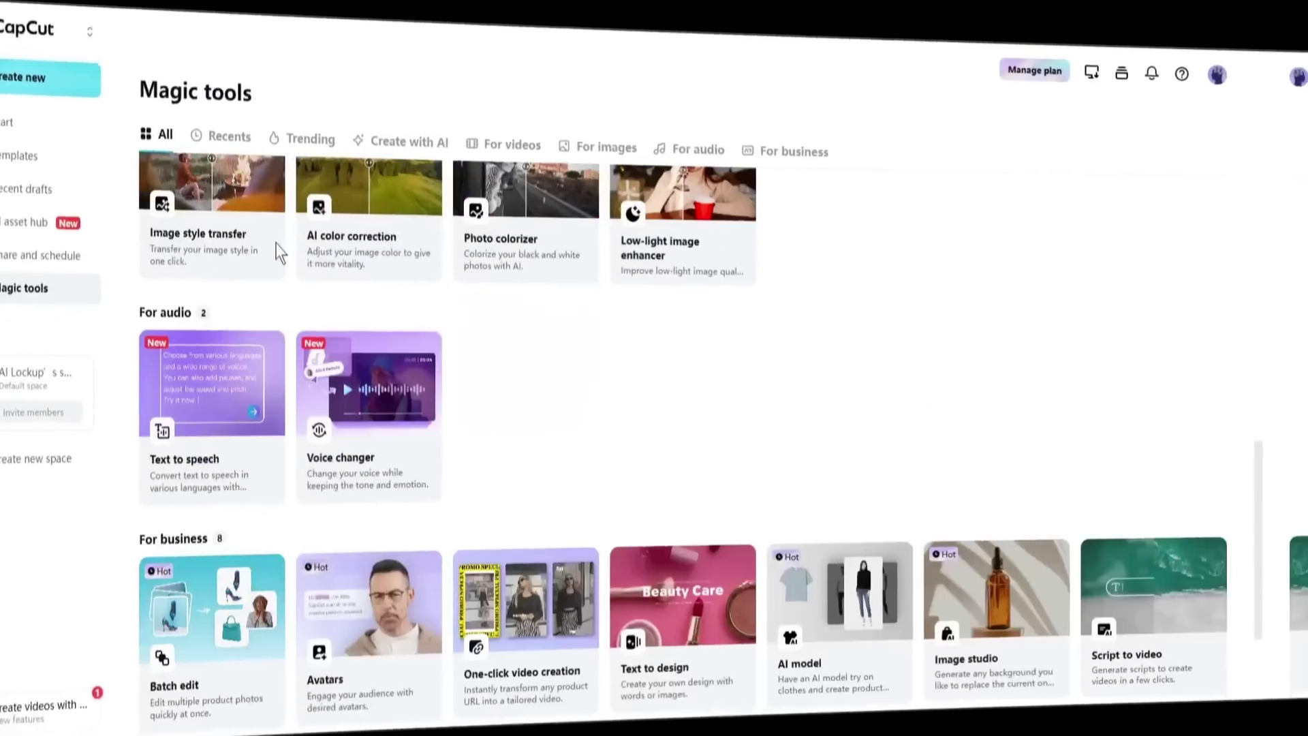
scroll(281, 254, down, 4)
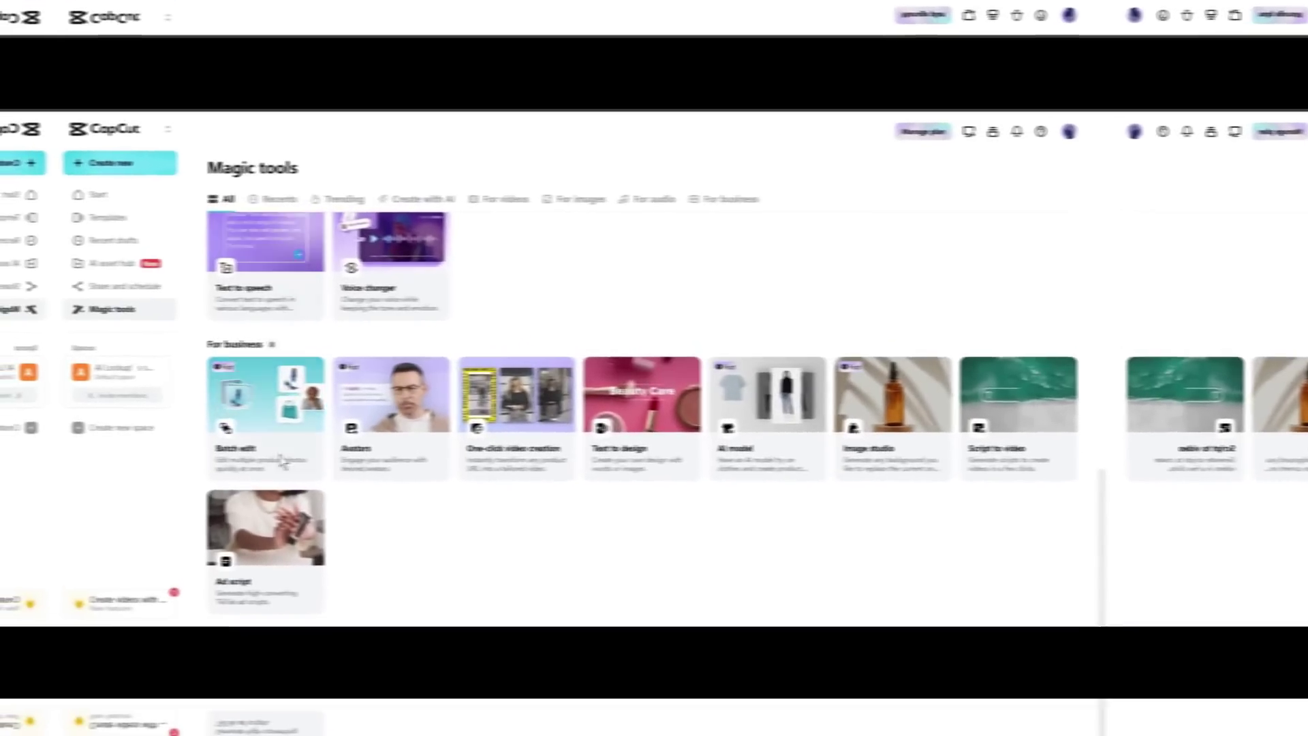
scroll(551, 490, up, 10)
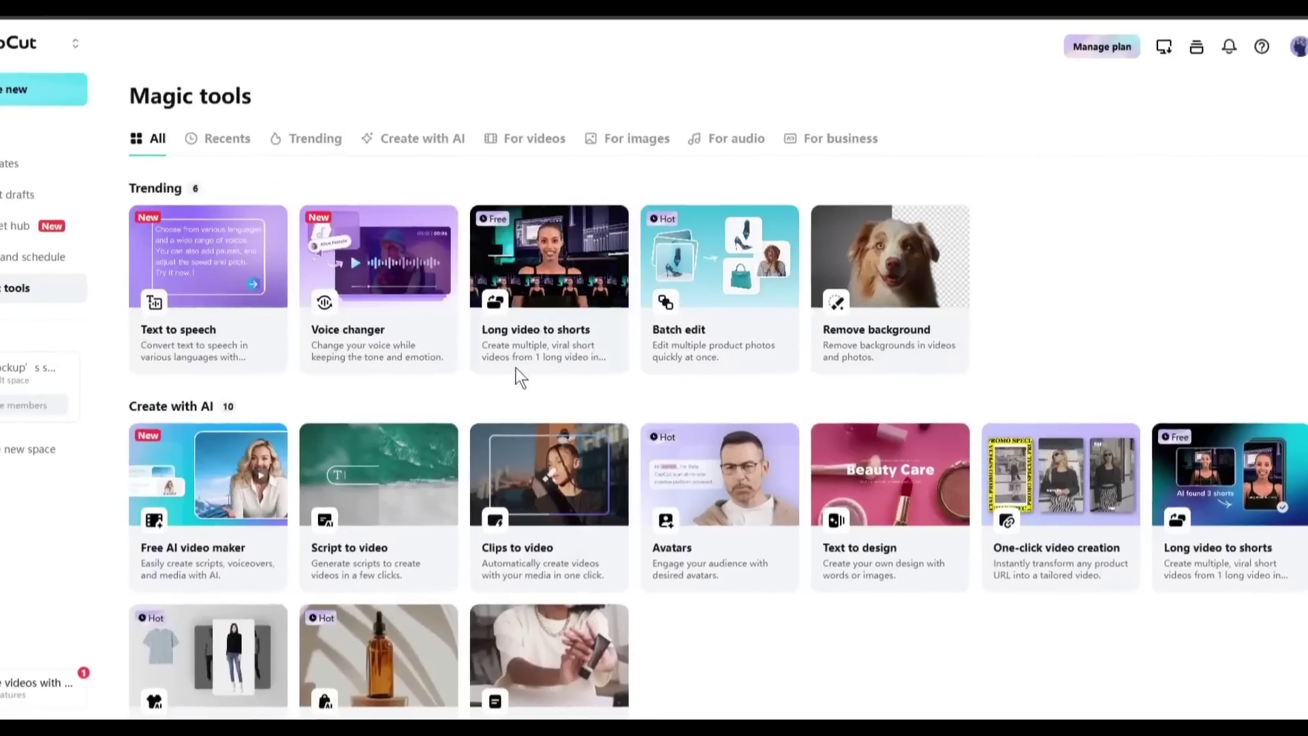
click(300, 139)
click(399, 139)
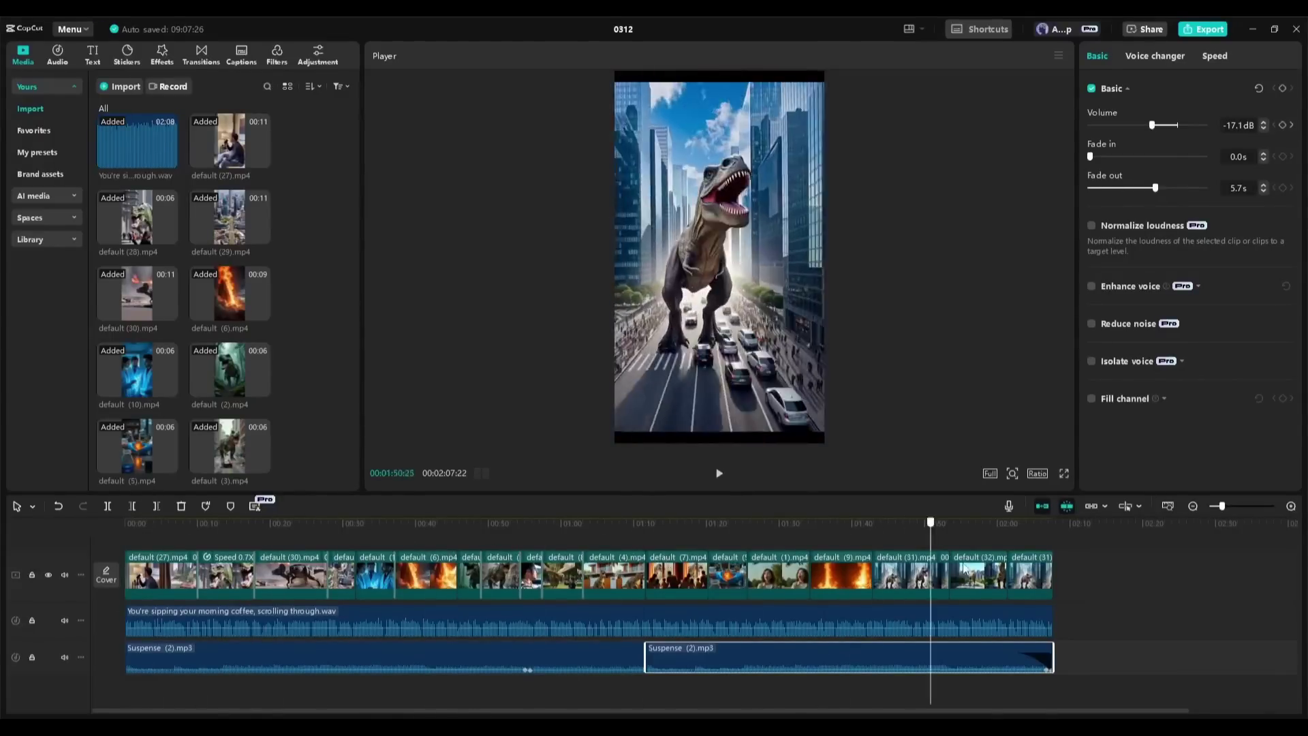
Move the playhead to 00:00:52:25, where the dinosaur charges the red car.
click(591, 523)
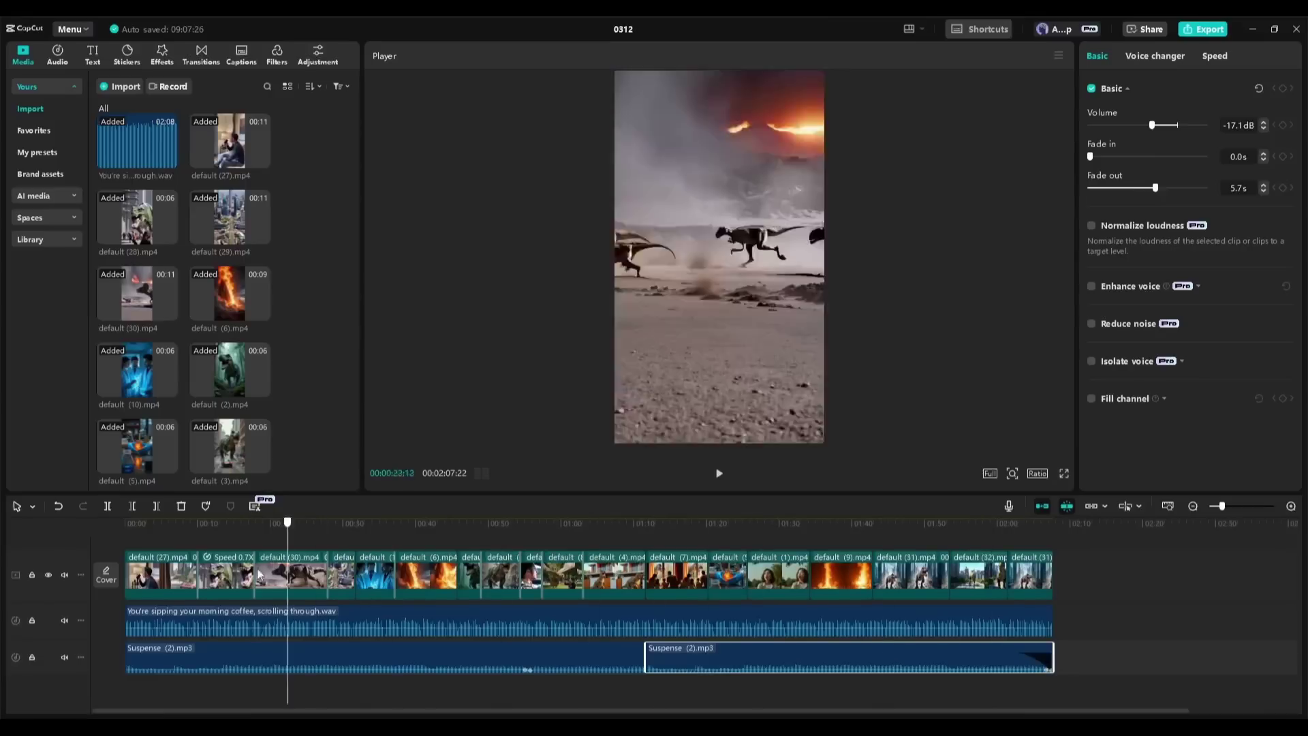
click(126, 561)
drag(126, 561, 508, 566)
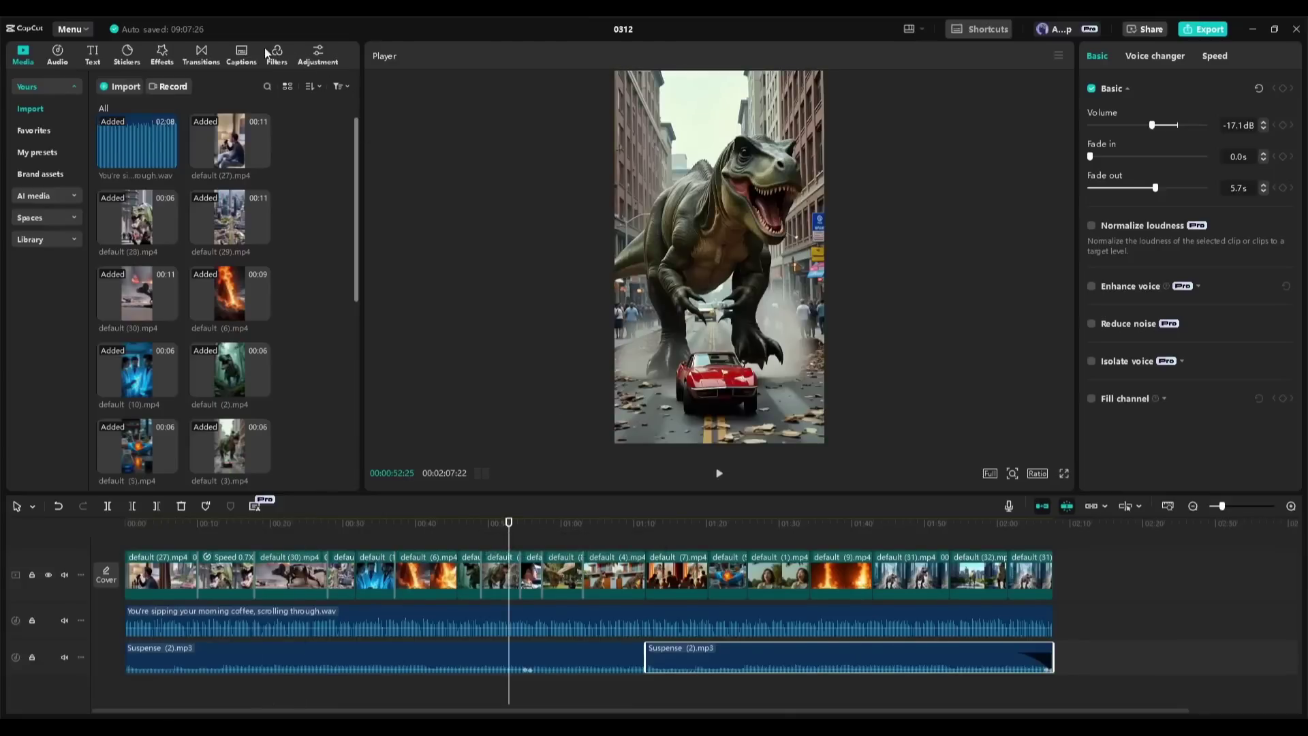
In Captions, look through Import captions, Auto lyrics and Templates, then return to Auto captions.
click(243, 53)
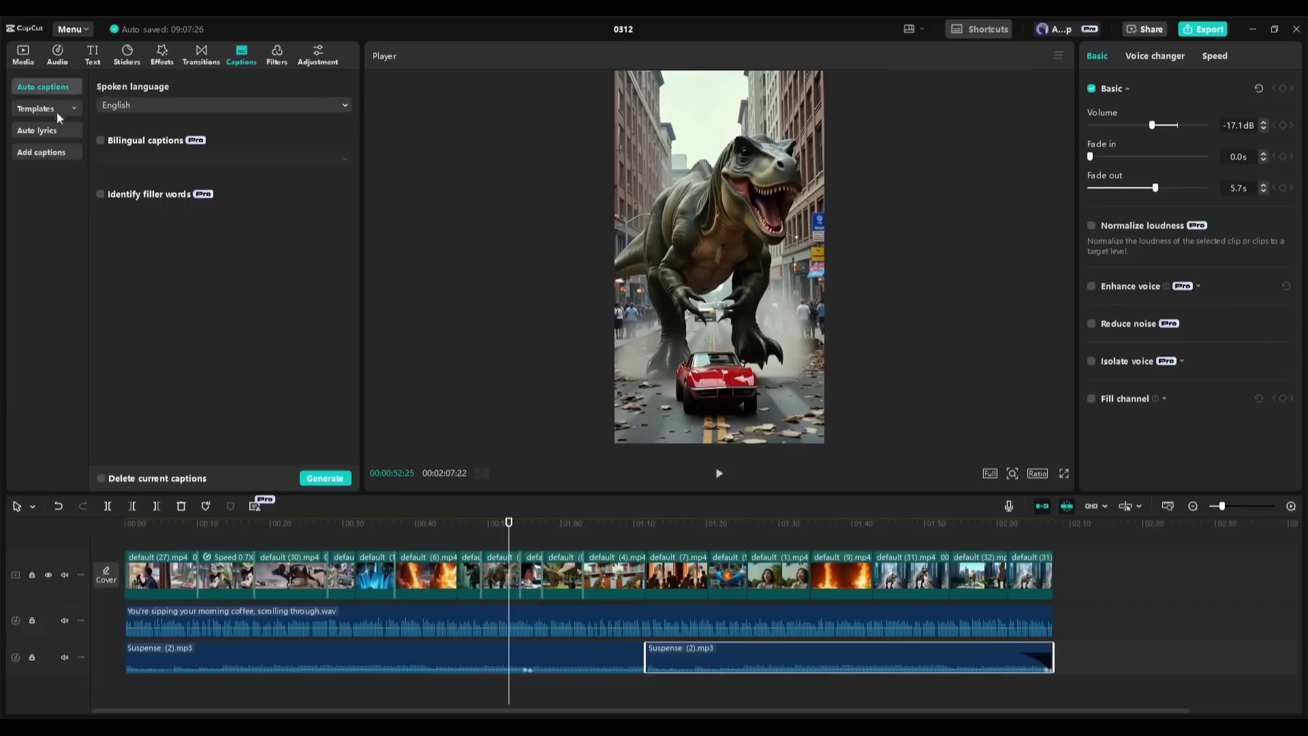
click(35, 153)
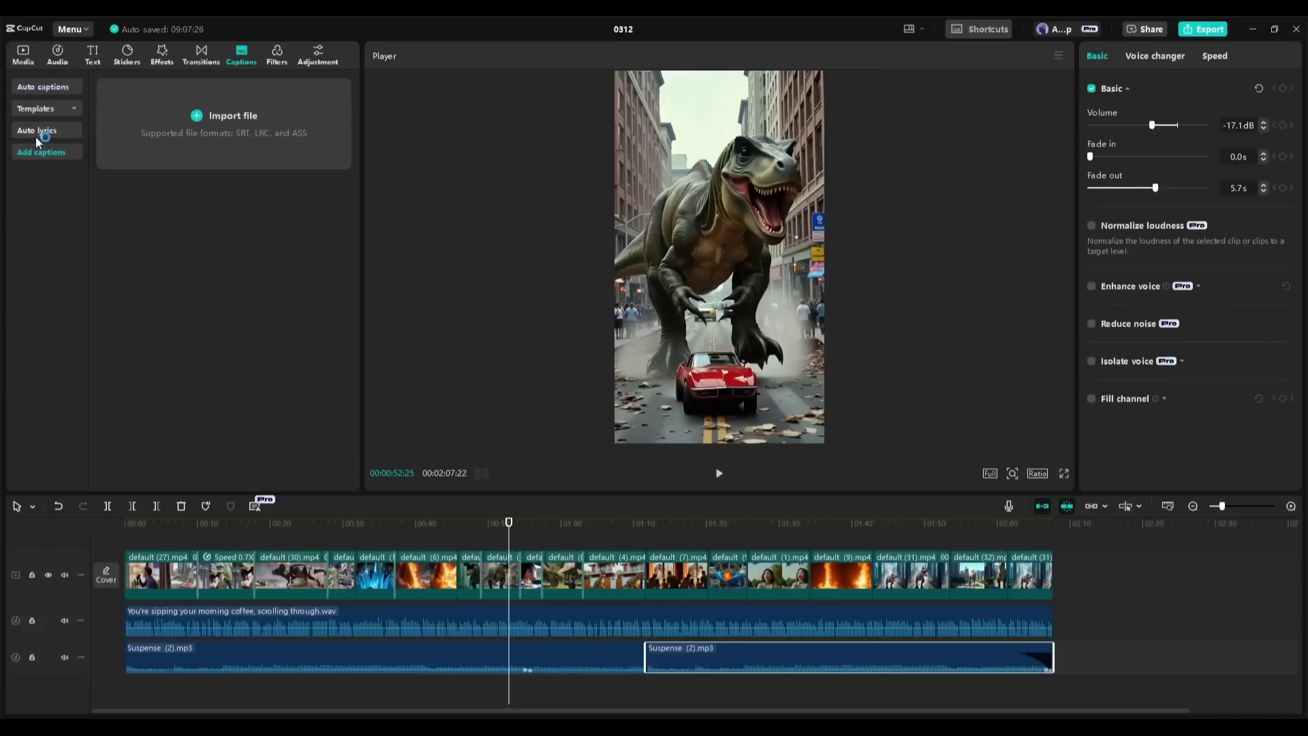
click(37, 133)
click(47, 109)
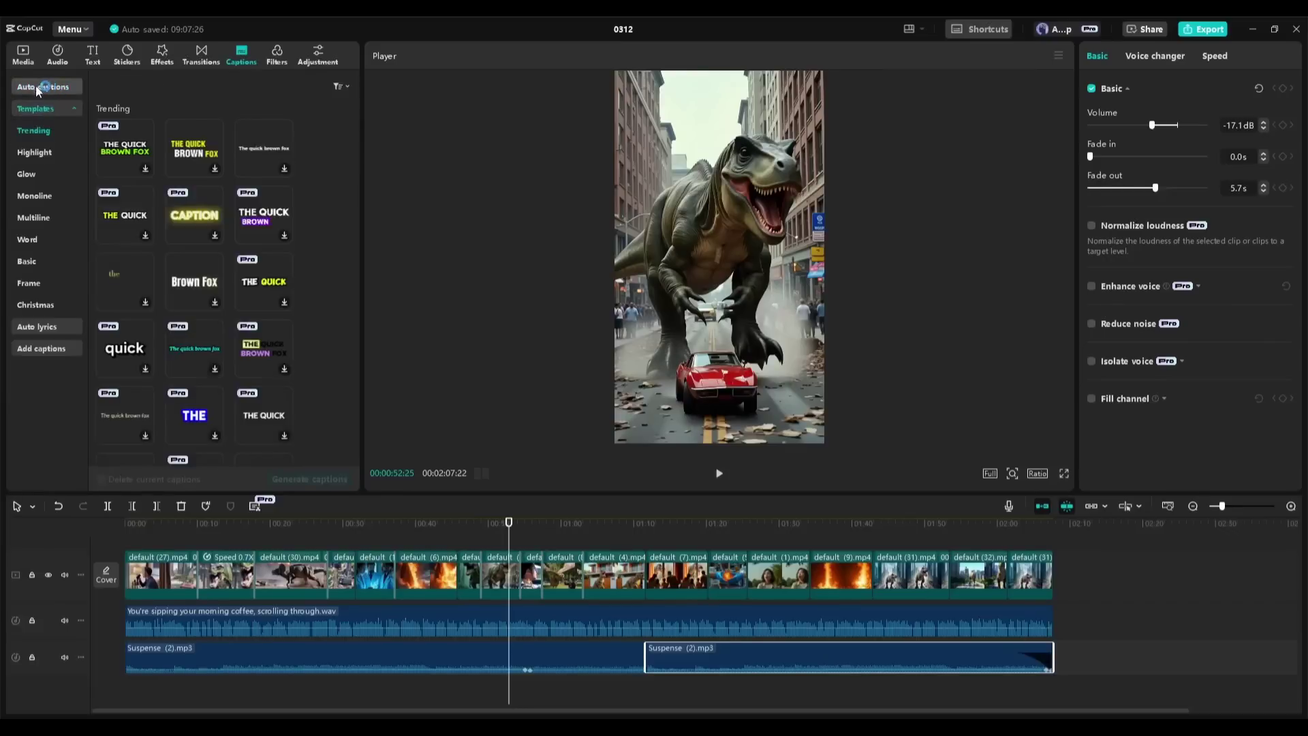
click(47, 86)
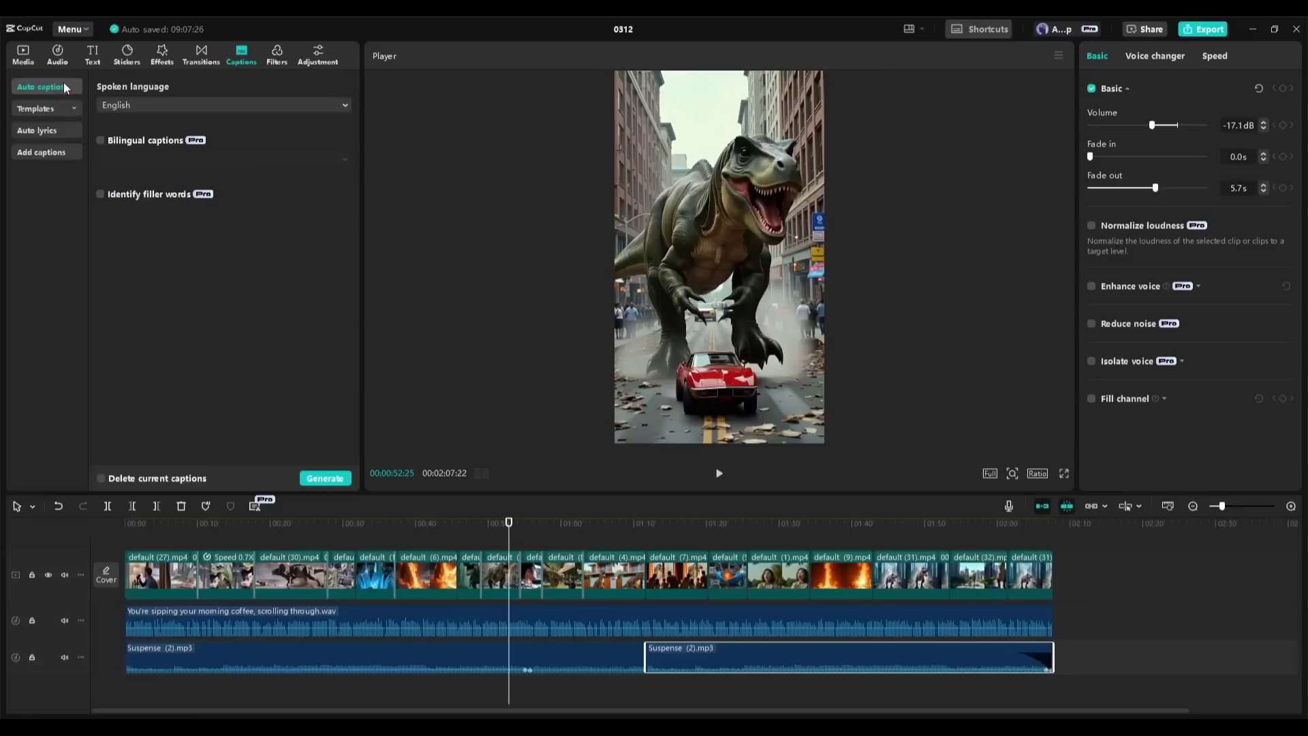
Keep English as the spoken language for auto captions.
click(146, 103)
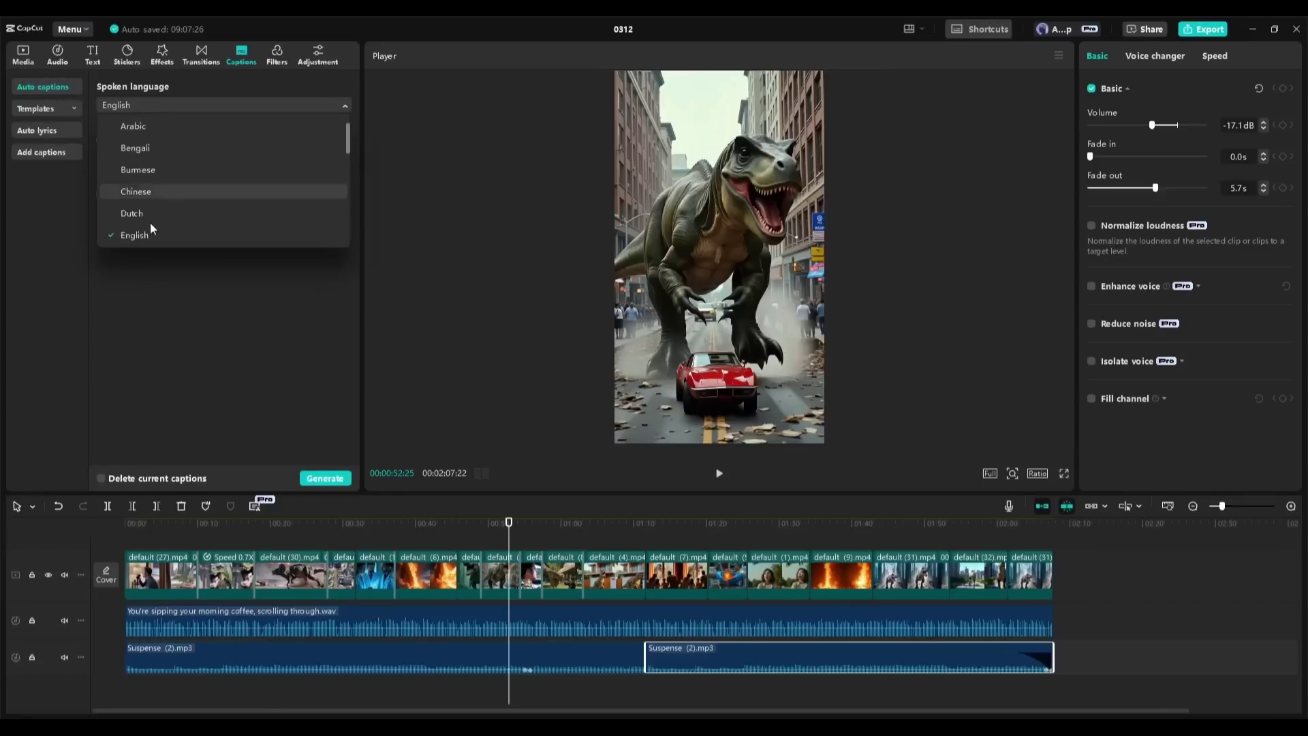
scroll(150, 222, up, 1)
scroll(149, 234, down, 2)
click(173, 203)
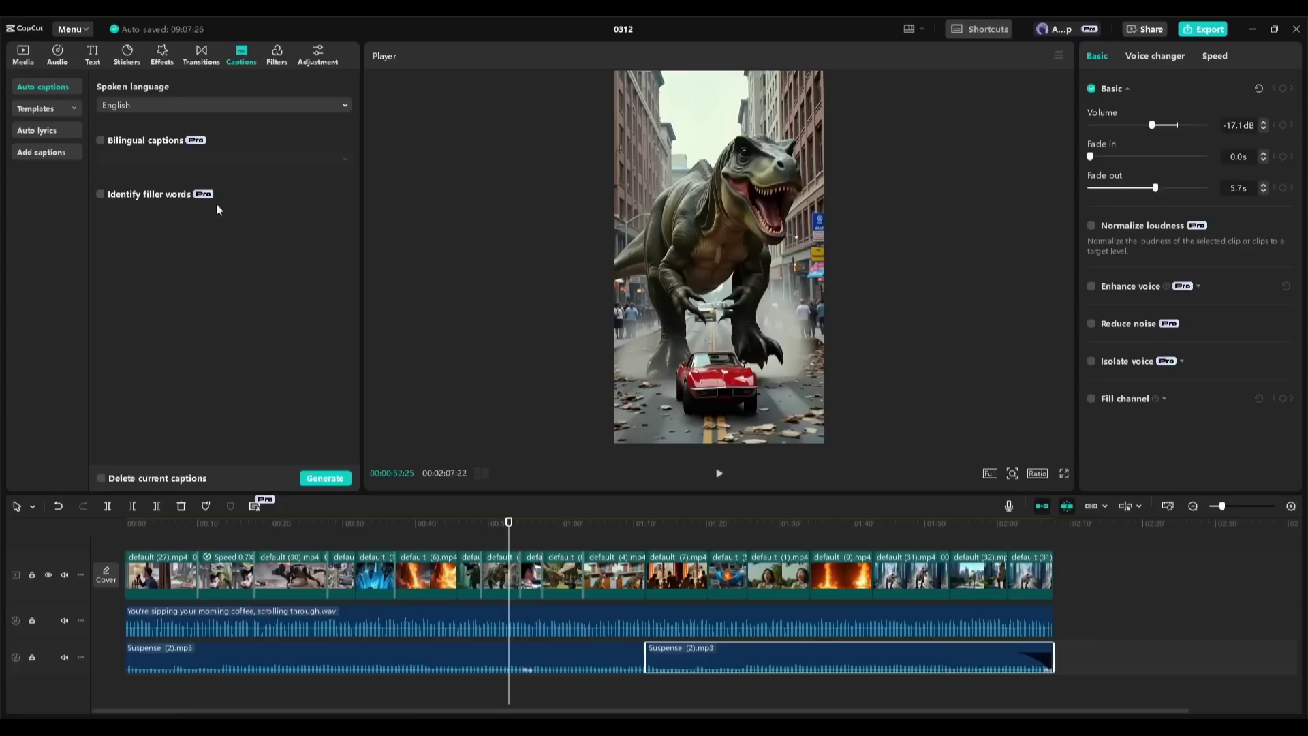
Check the bilingual language list without choosing one, and enable Identify filler words.
click(117, 141)
click(131, 159)
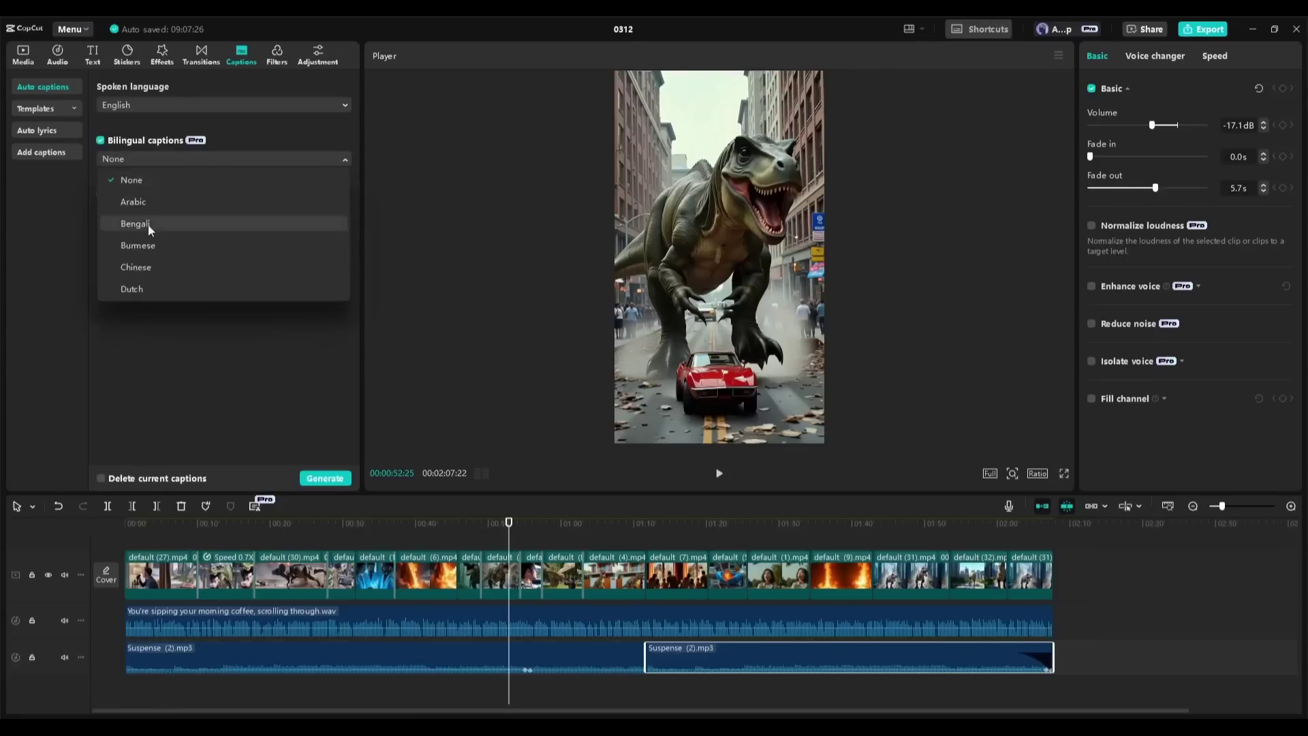
scroll(148, 259, down, 4)
scroll(178, 274, up, 8)
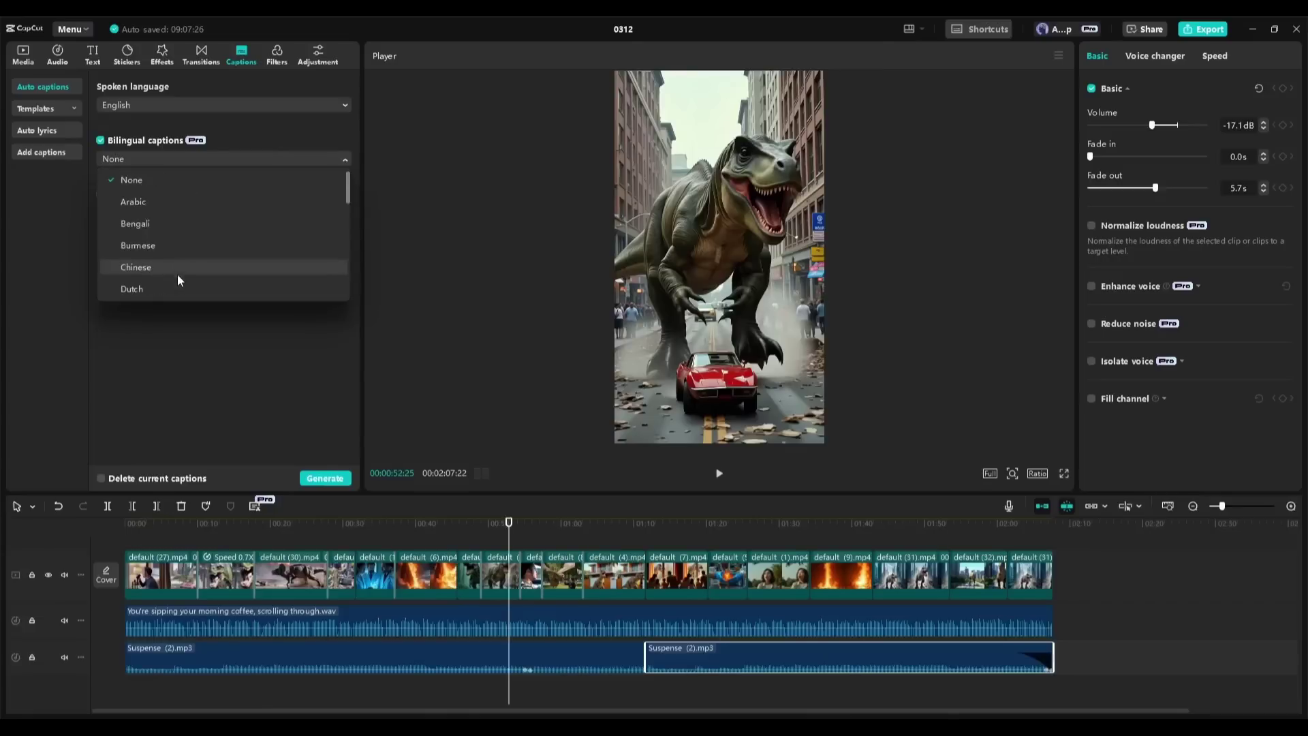
click(106, 147)
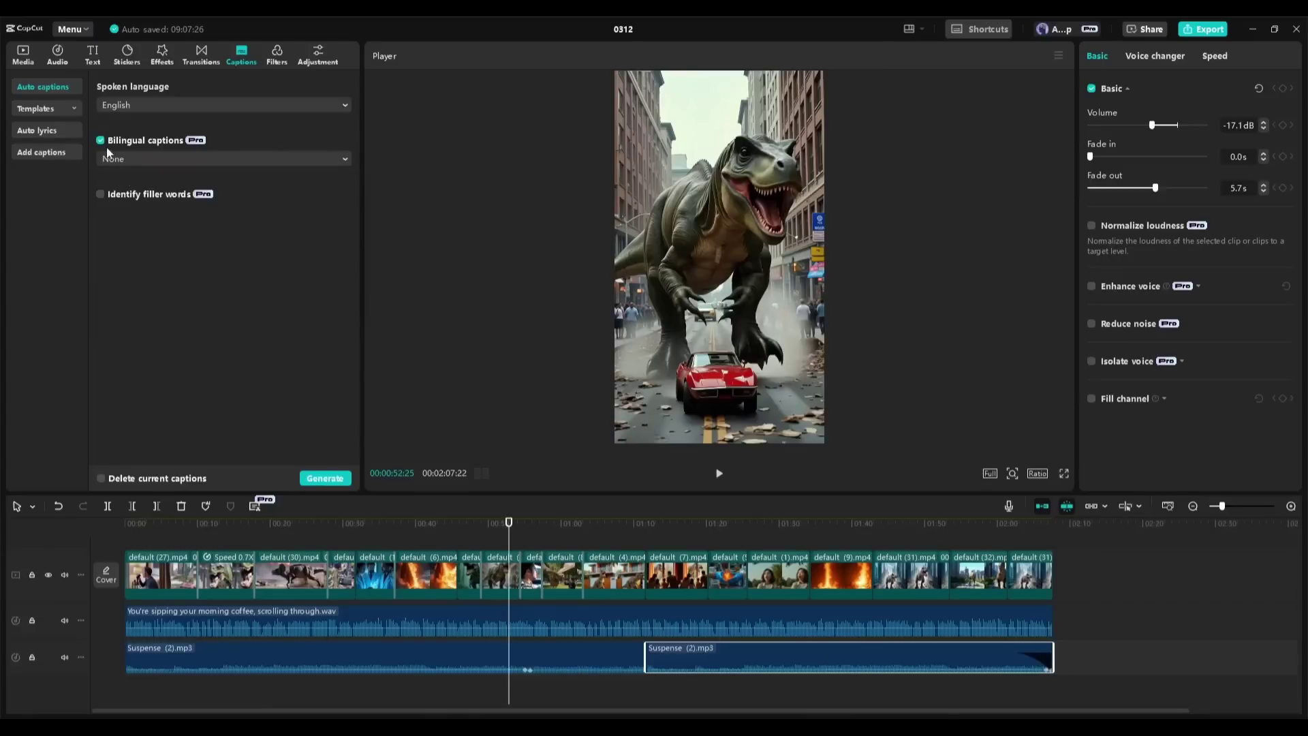
click(100, 195)
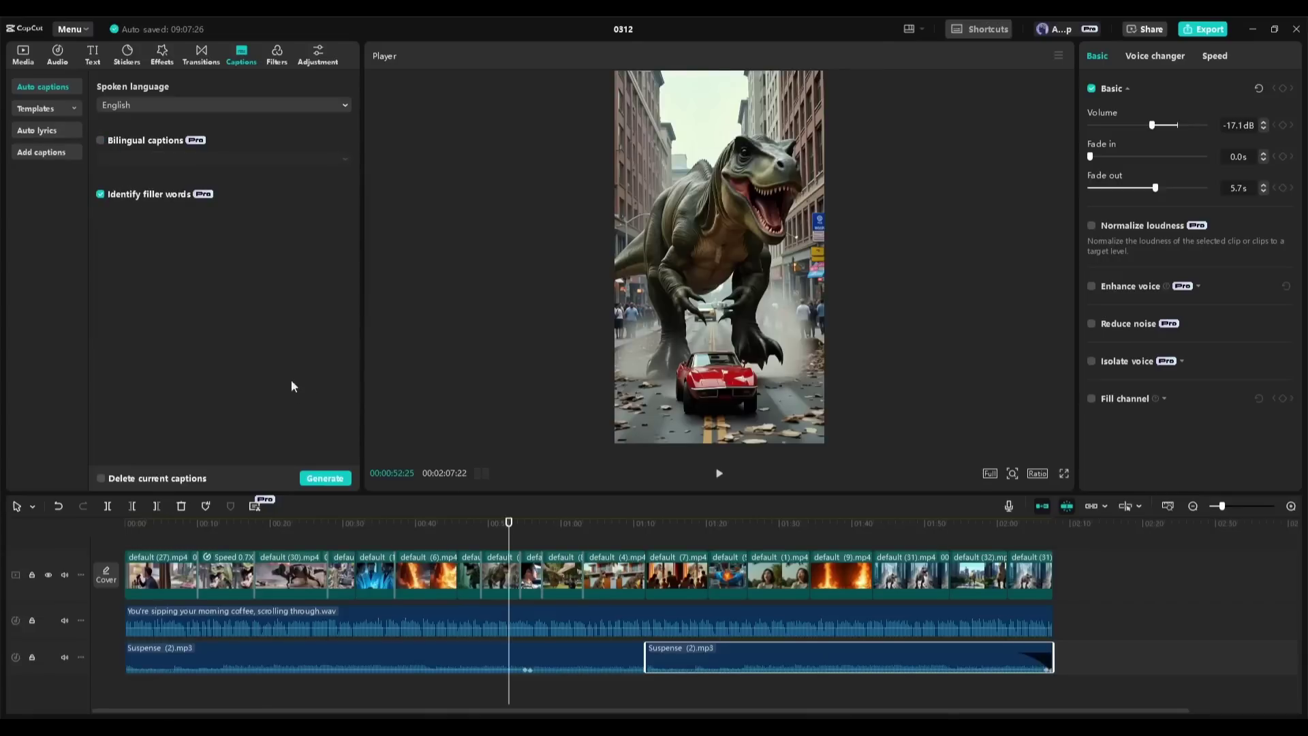
Generate the captions and set their font to Penting-CF-Heavy.
click(324, 479)
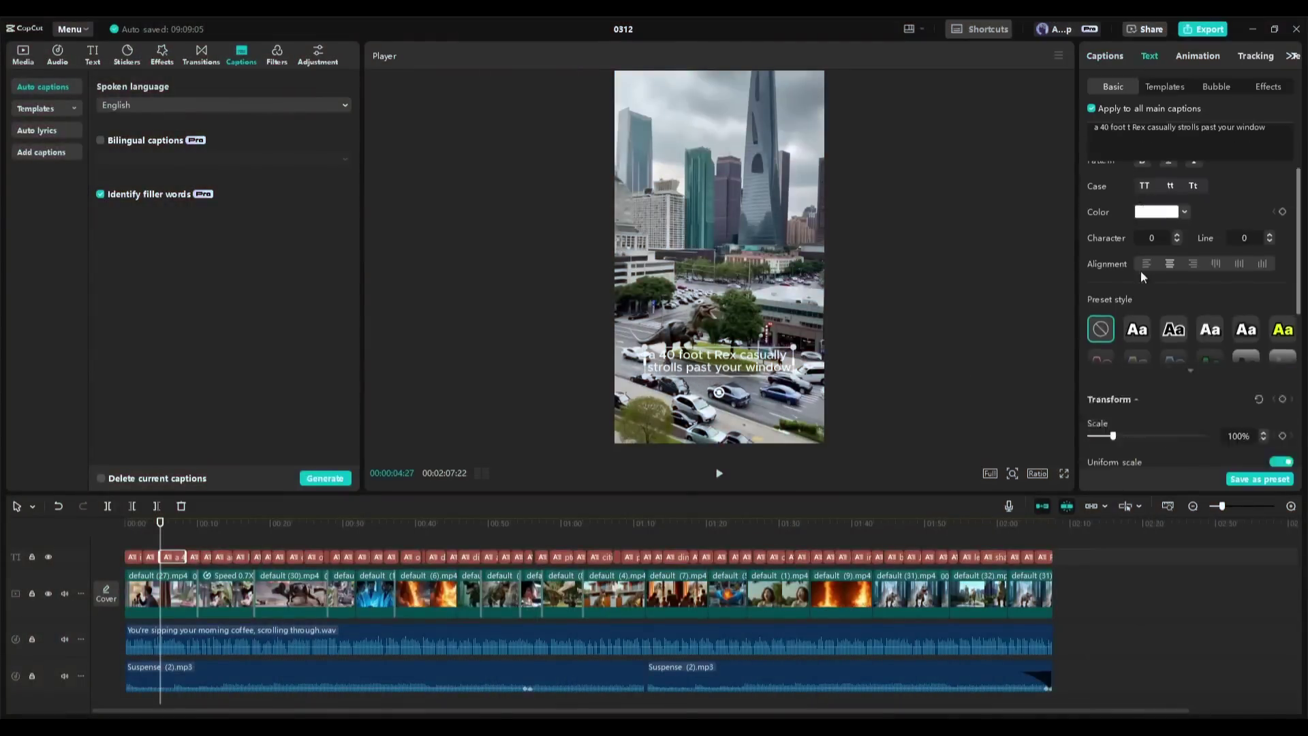
scroll(1146, 179, up, 1)
click(1185, 192)
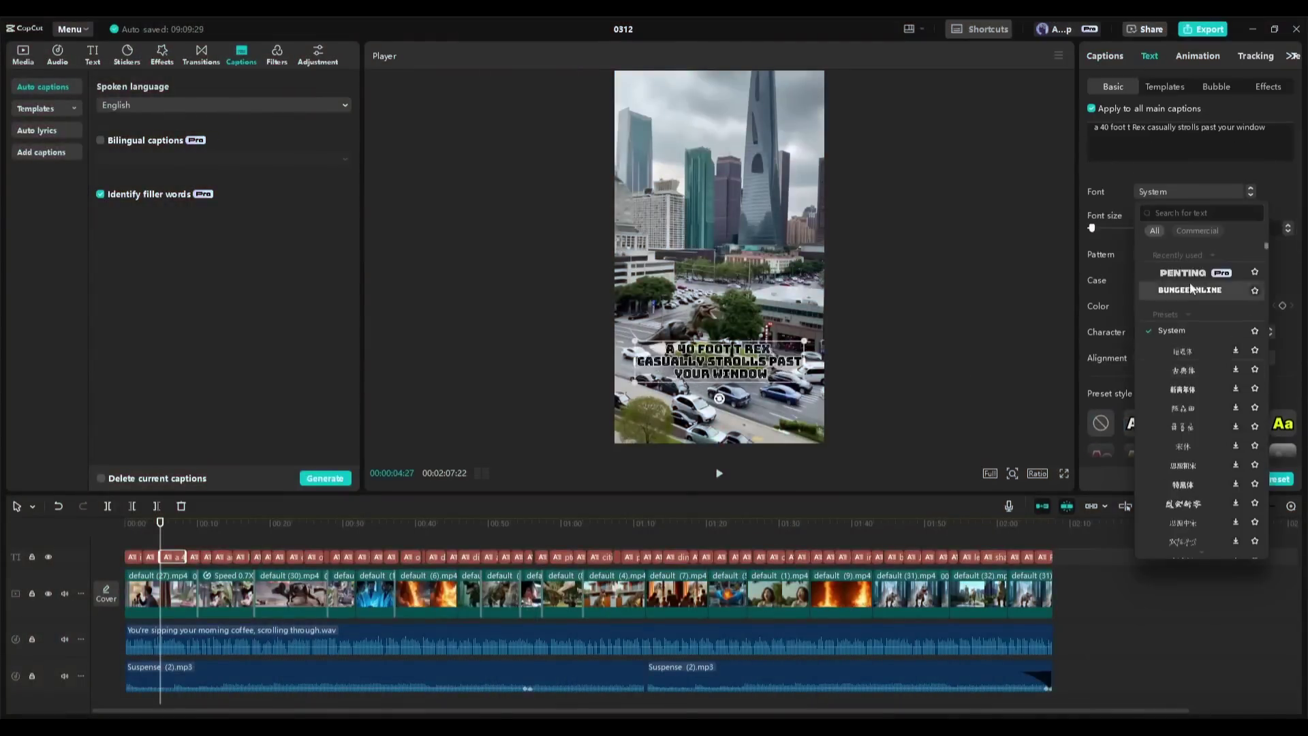
click(1184, 272)
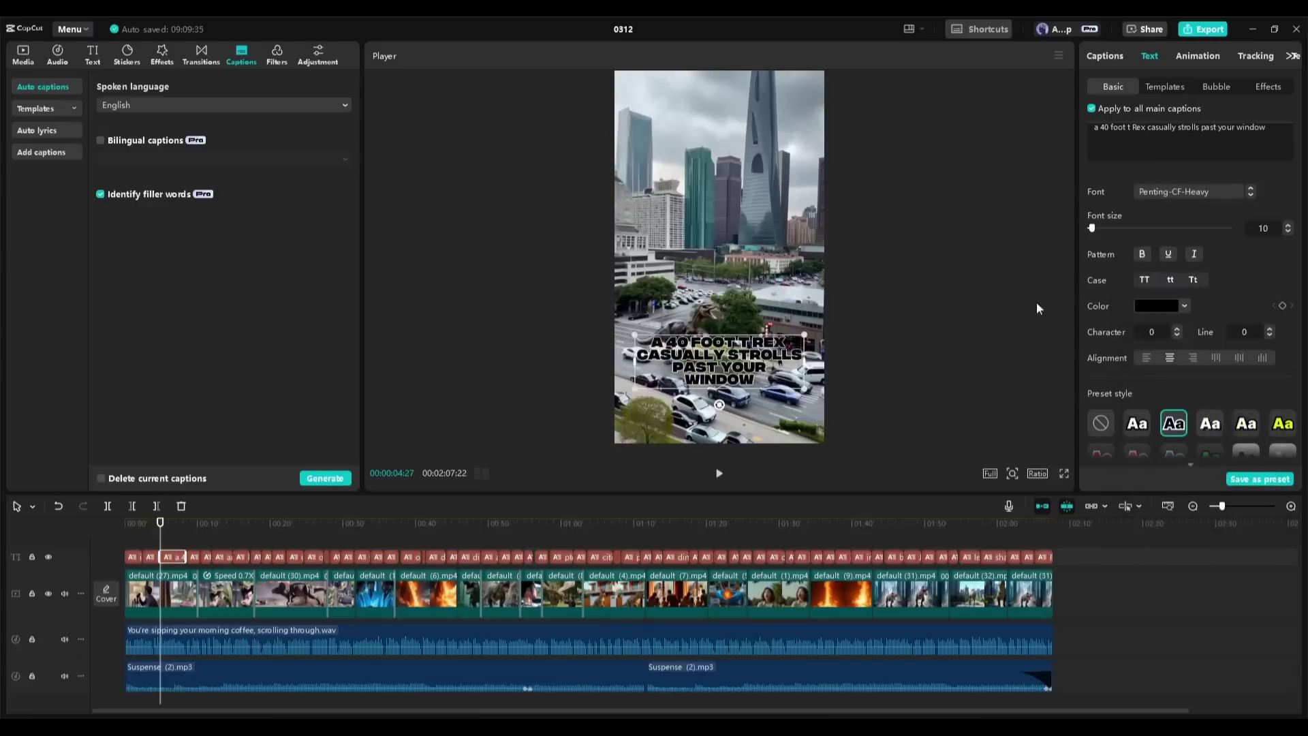
Apply a bold caption text template and preview it at the 7-second T-rex scene.
click(1166, 86)
scroll(1190, 298, up, 3)
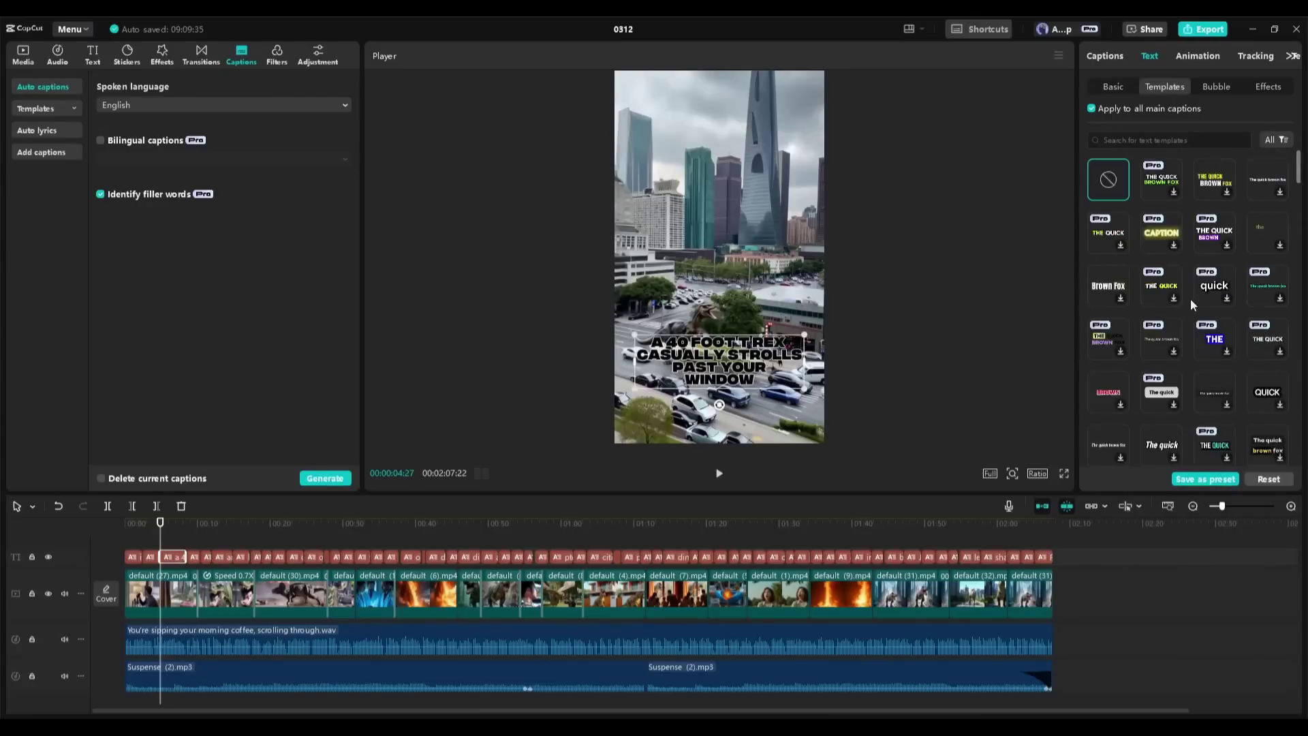
click(1161, 234)
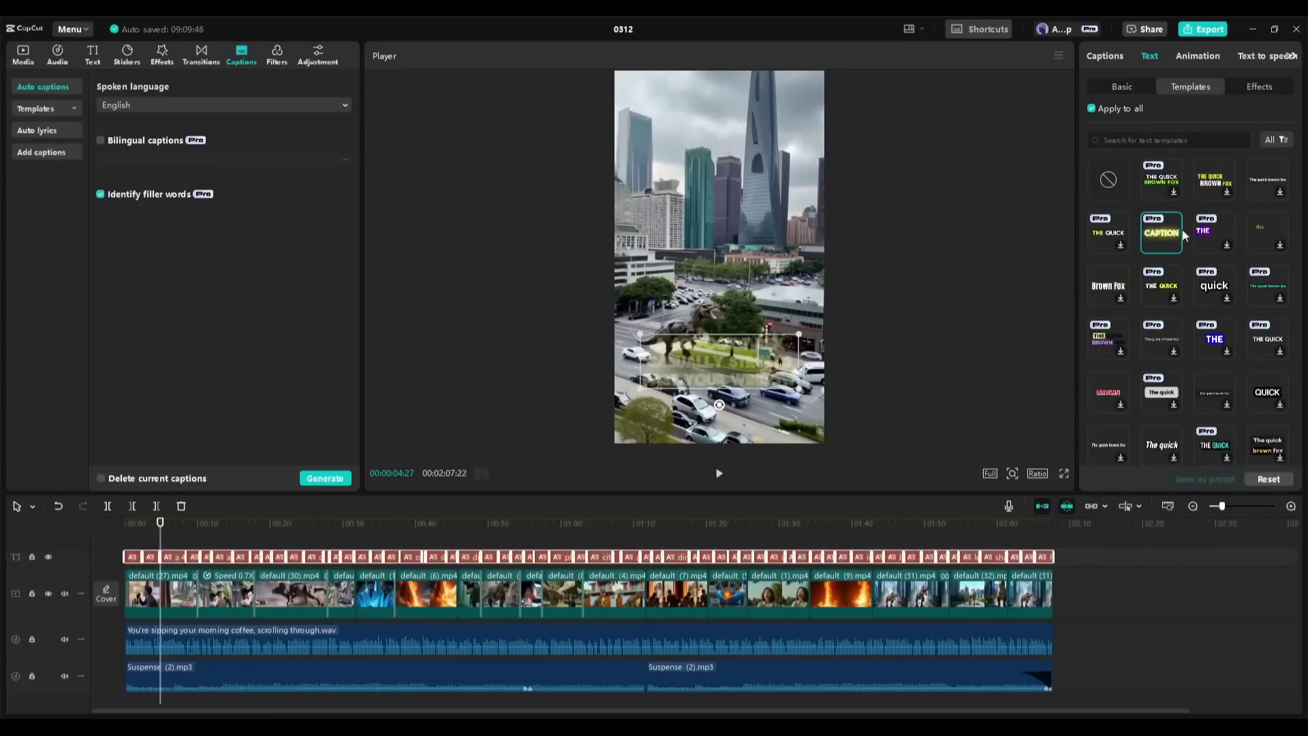
drag(161, 528, 242, 525)
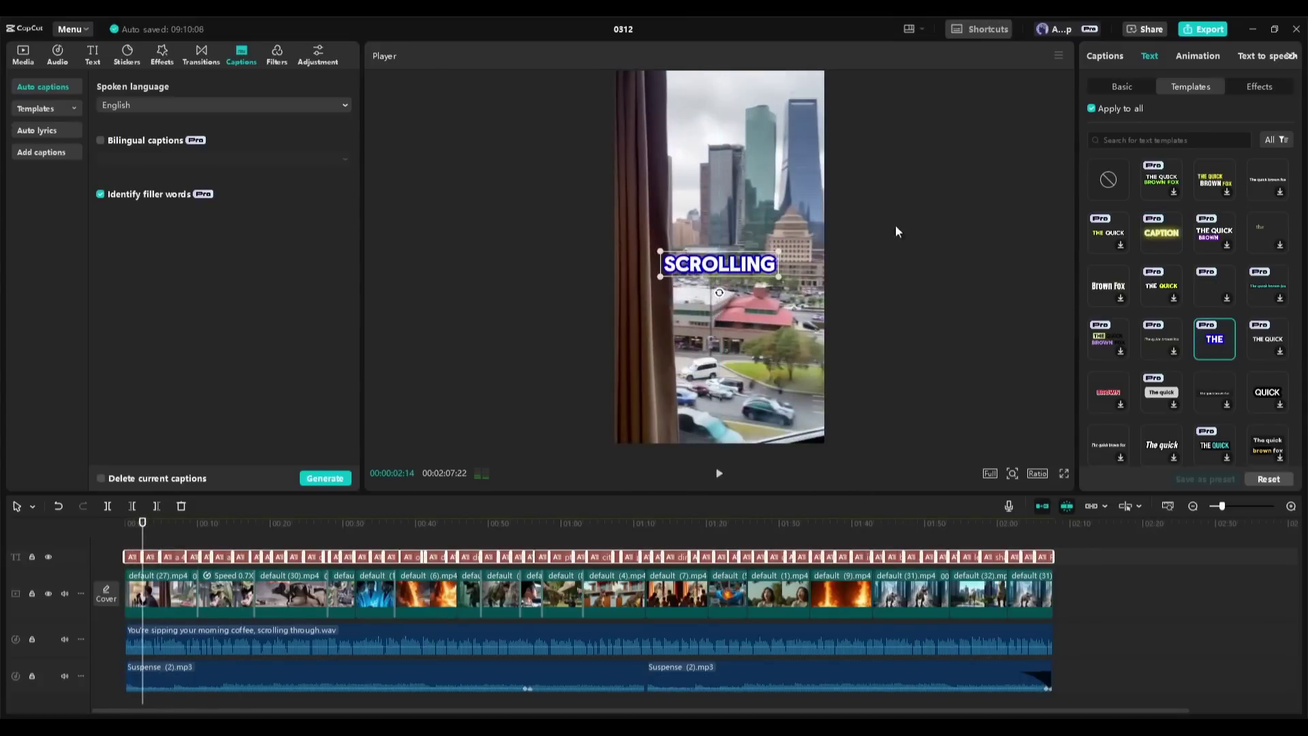
drag(151, 532, 245, 540)
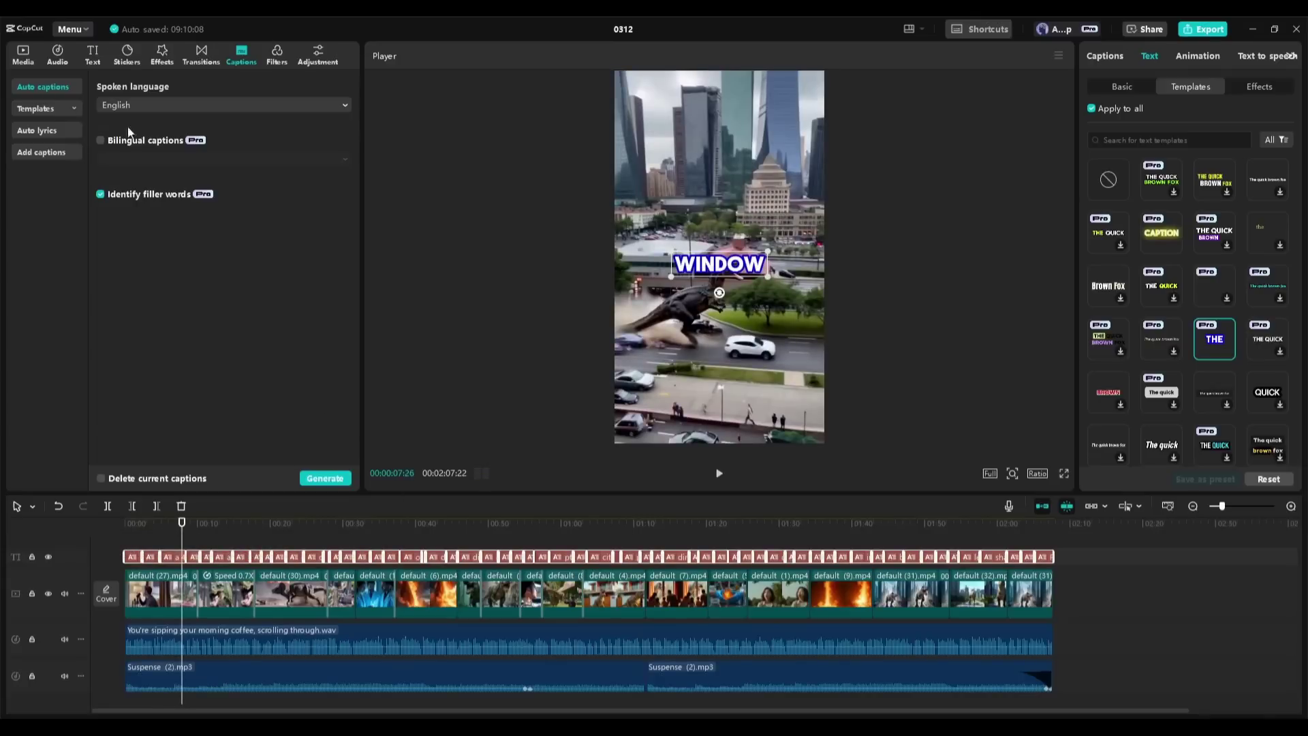
Enable bilingual captions with German as the second language and regenerate them.
click(100, 141)
click(152, 159)
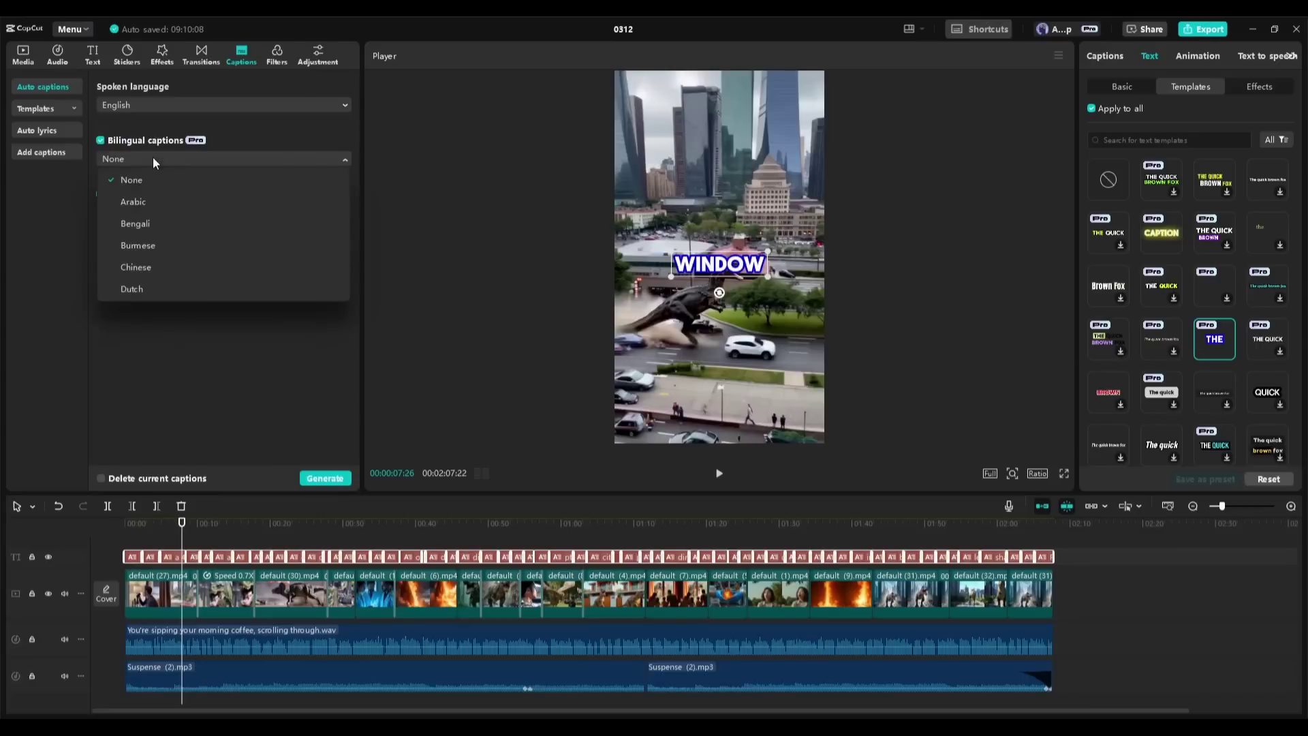
scroll(150, 233, down, 3)
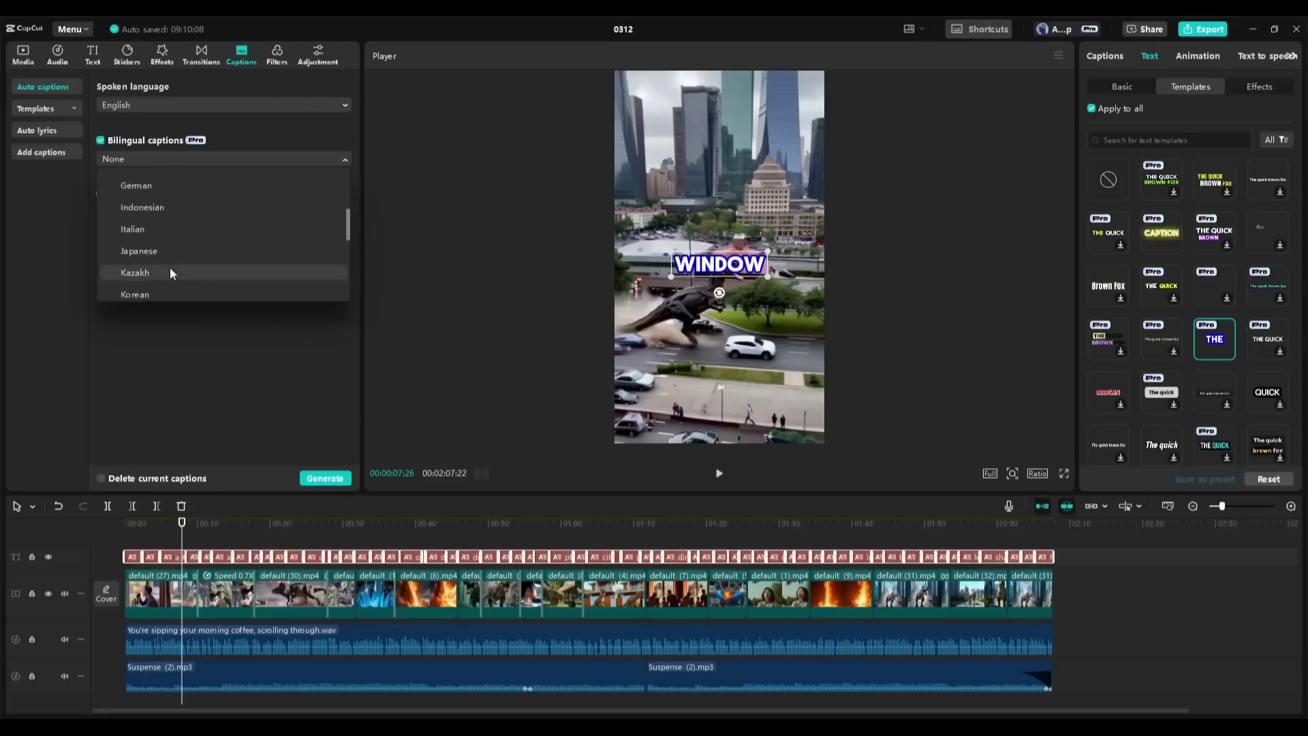
click(161, 239)
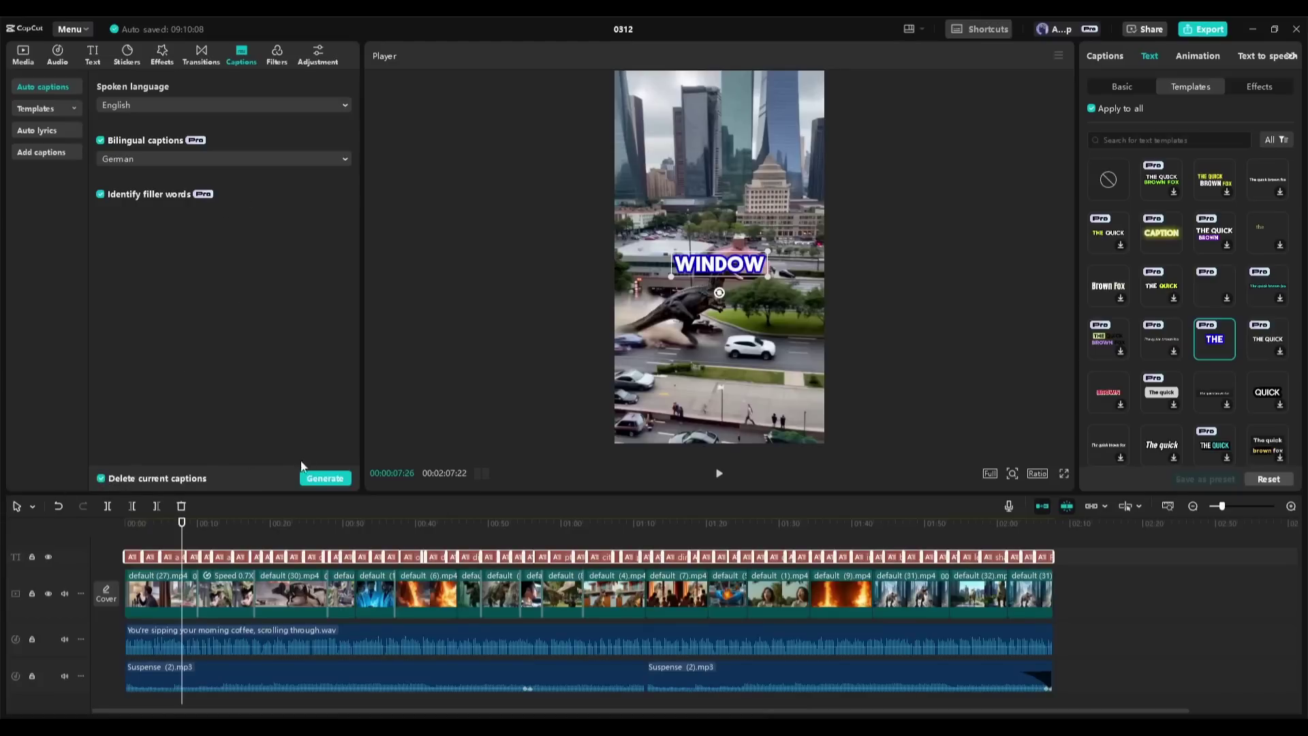
click(328, 478)
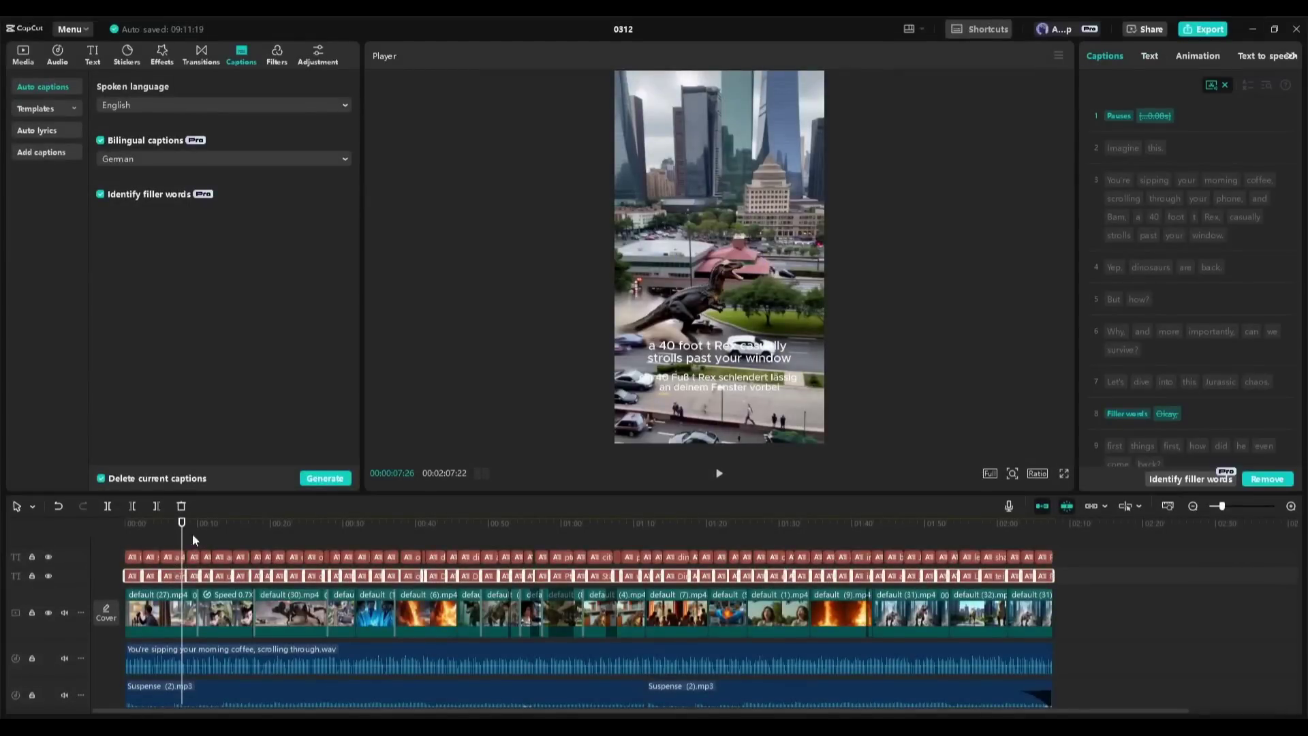
Delete the English caption track and apply a text template to the German captions.
drag(181, 530, 246, 538)
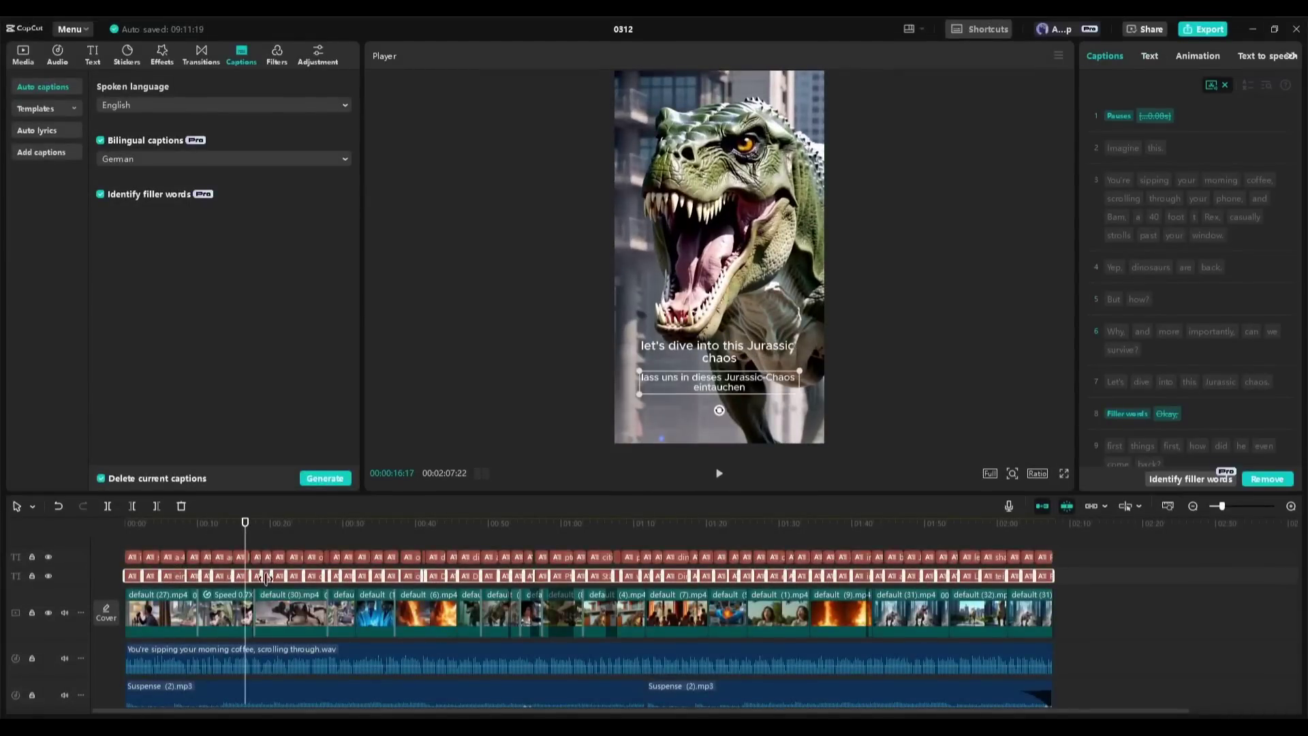
drag(1068, 557, 136, 555)
key(Delete)
key(space)
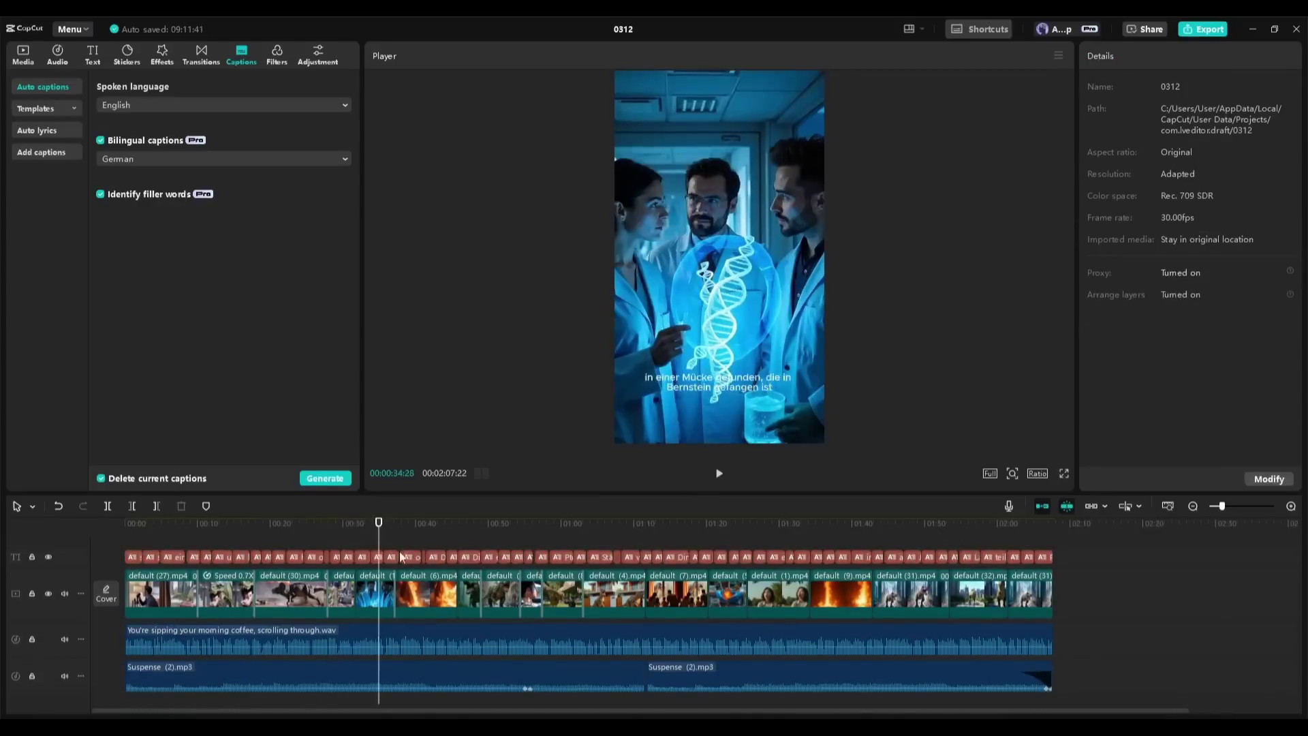
click(1102, 361)
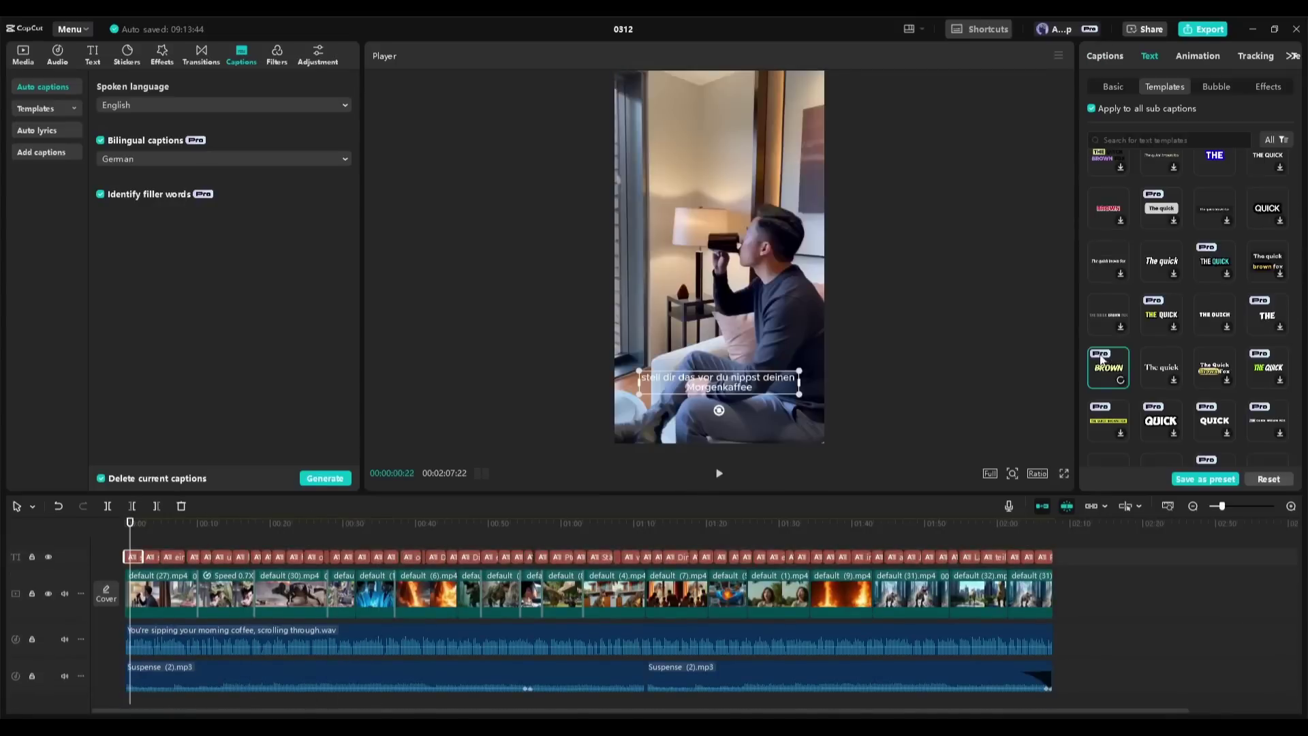
Review caption lines 4, 5, 2 and 1 in the captions list.
click(1106, 54)
click(1144, 246)
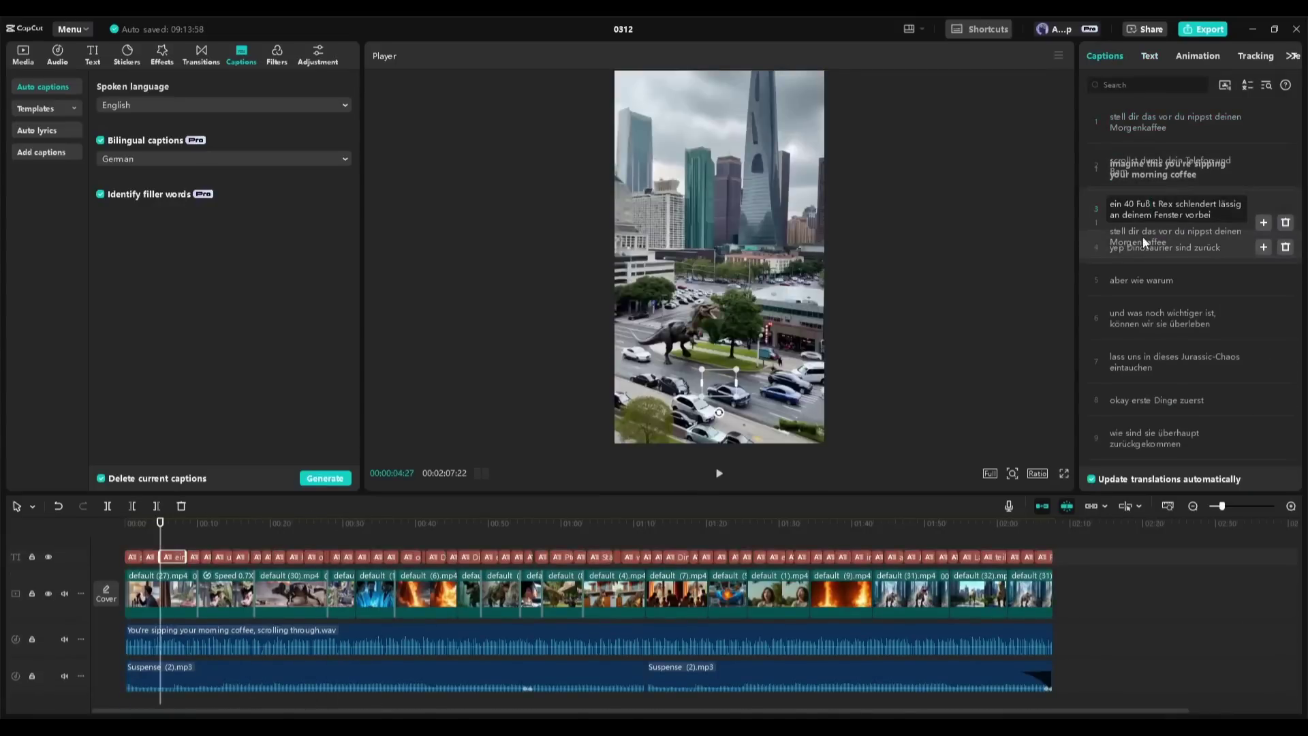
click(1149, 280)
click(1187, 163)
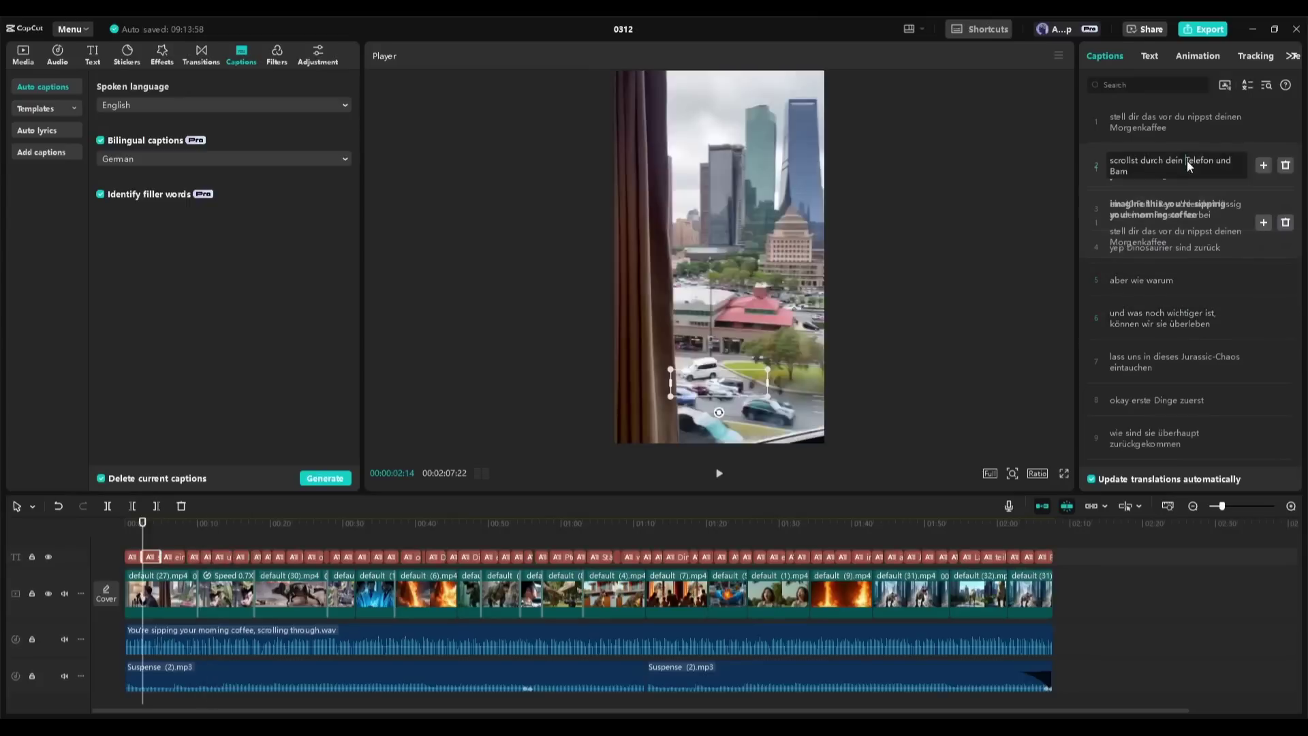
click(1167, 125)
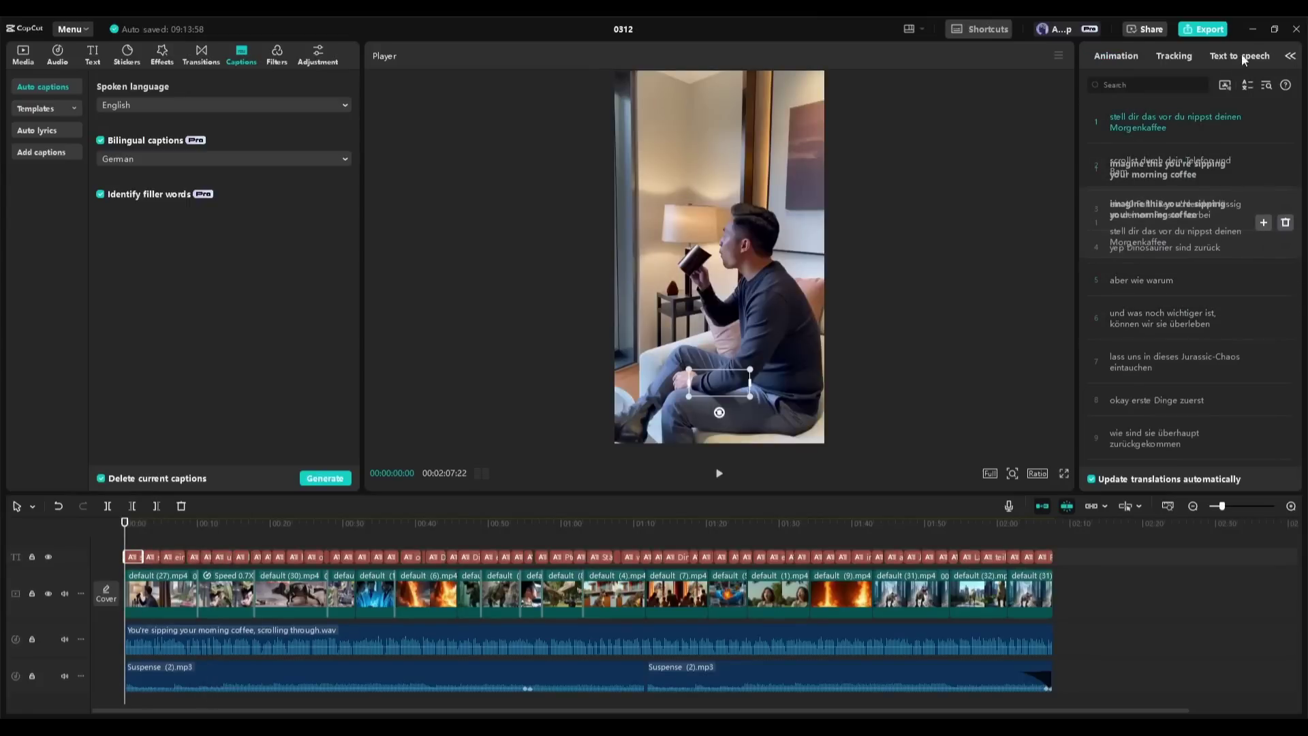
Generate text-to-speech for all caption clips in the Peaceful Male voice.
click(1234, 54)
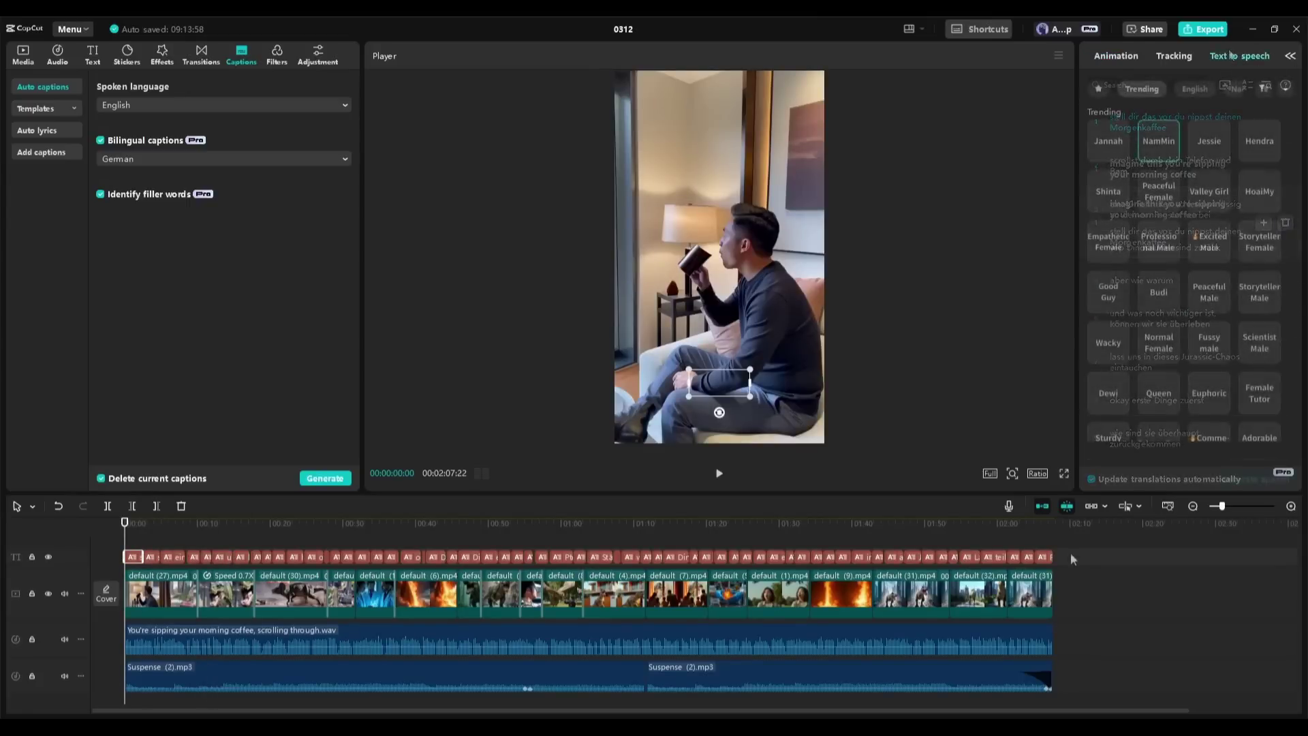
click(314, 558)
drag(314, 565, 139, 574)
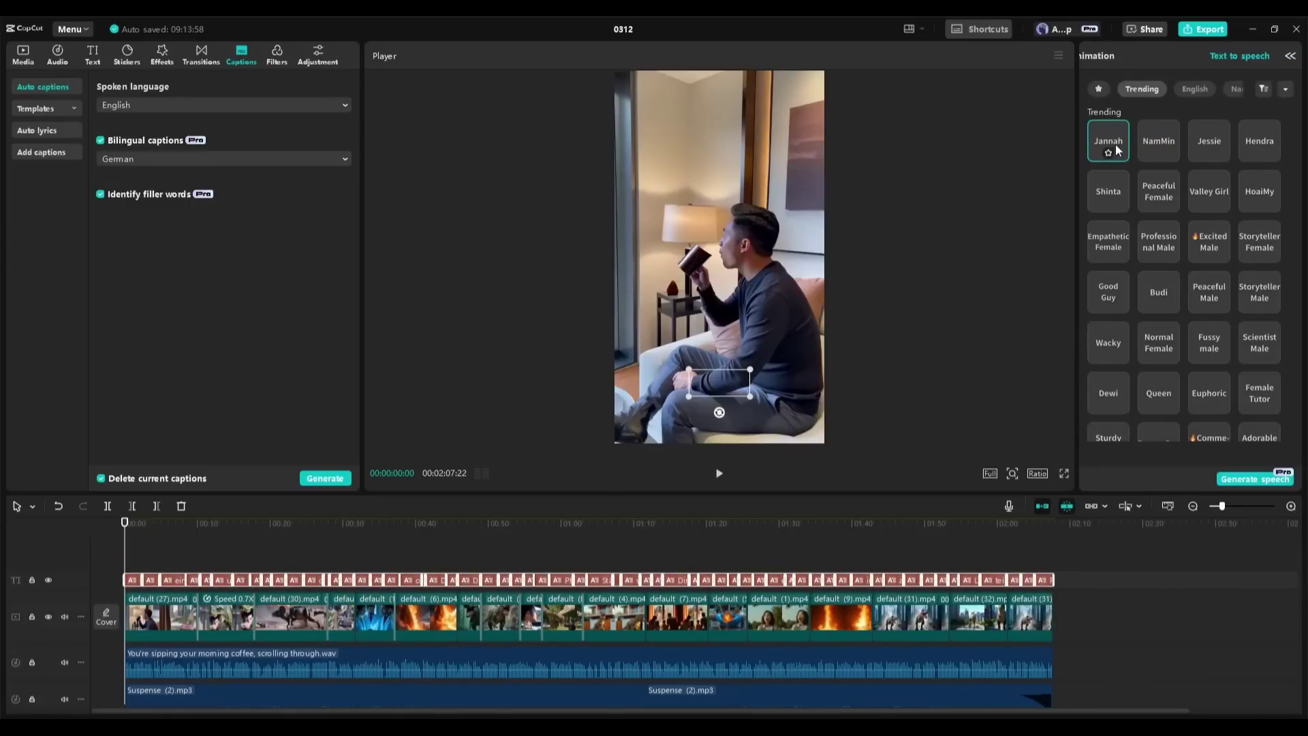
scroll(1144, 122, down, 5)
scroll(1124, 296, up, 10)
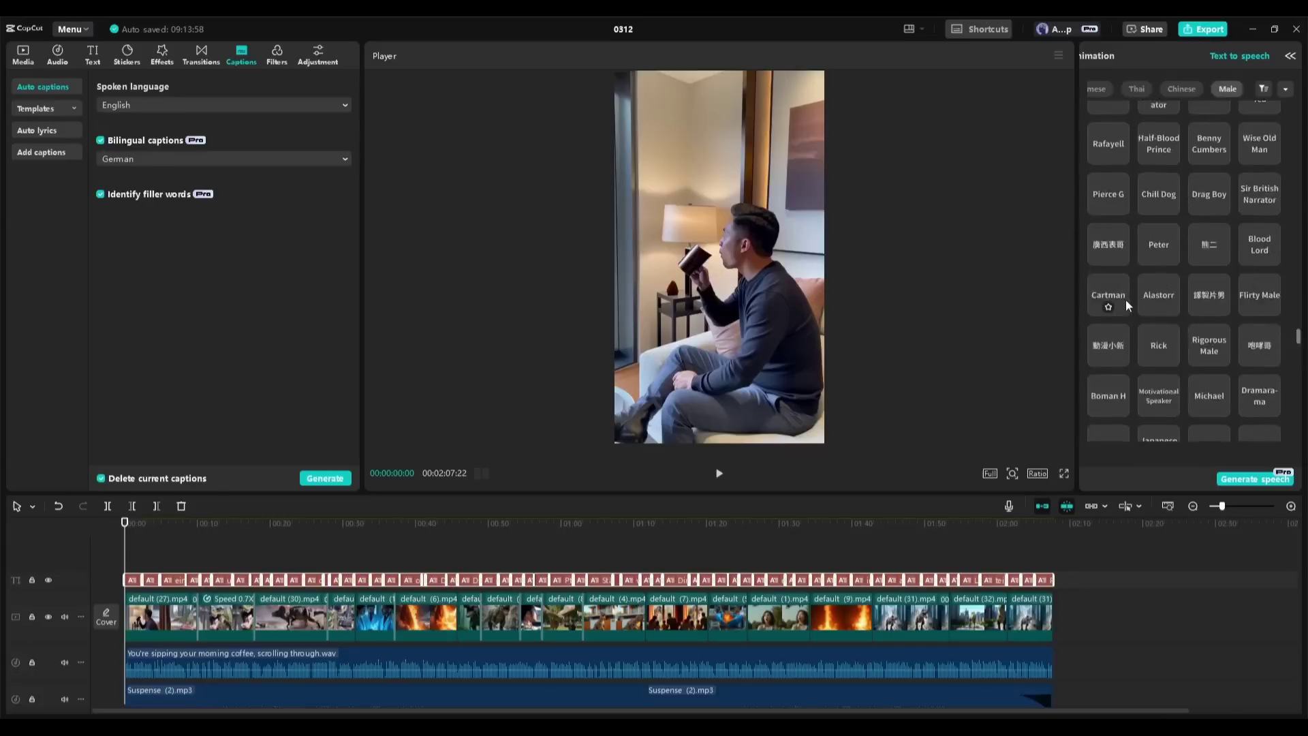
scroll(1121, 184, down, 10)
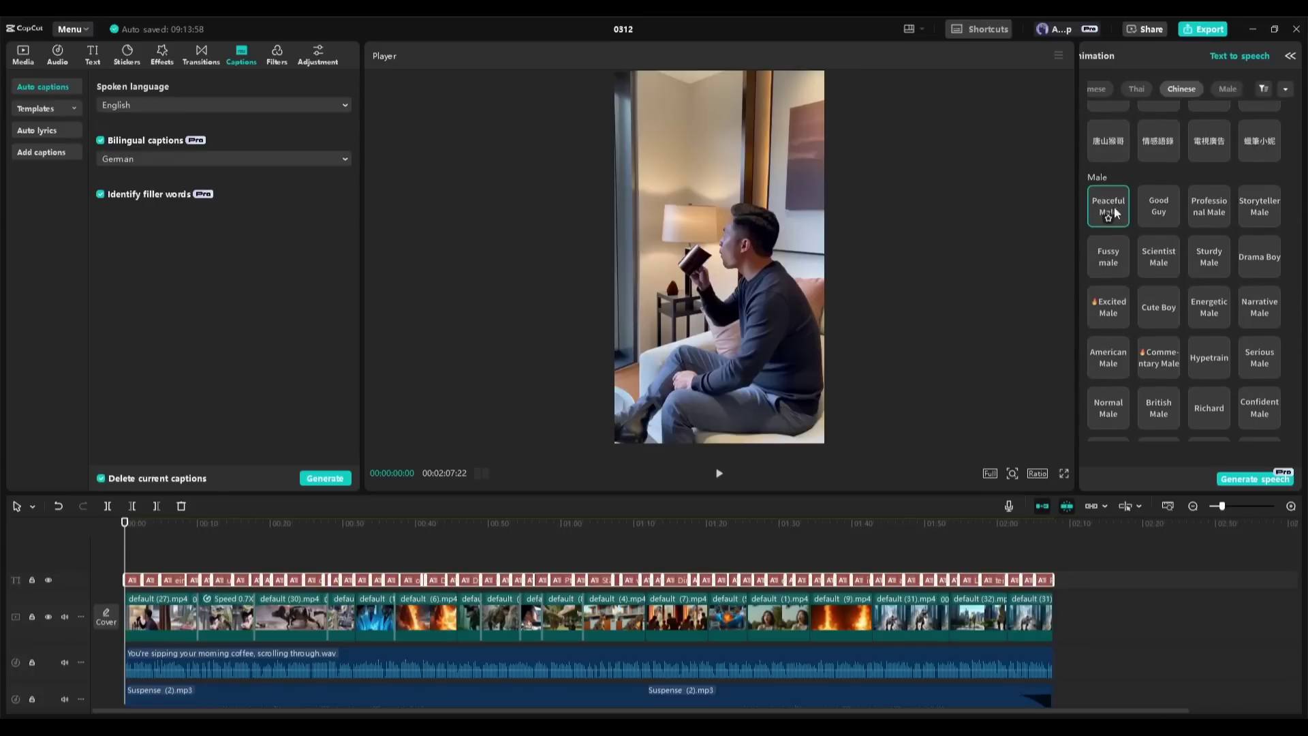
click(1248, 480)
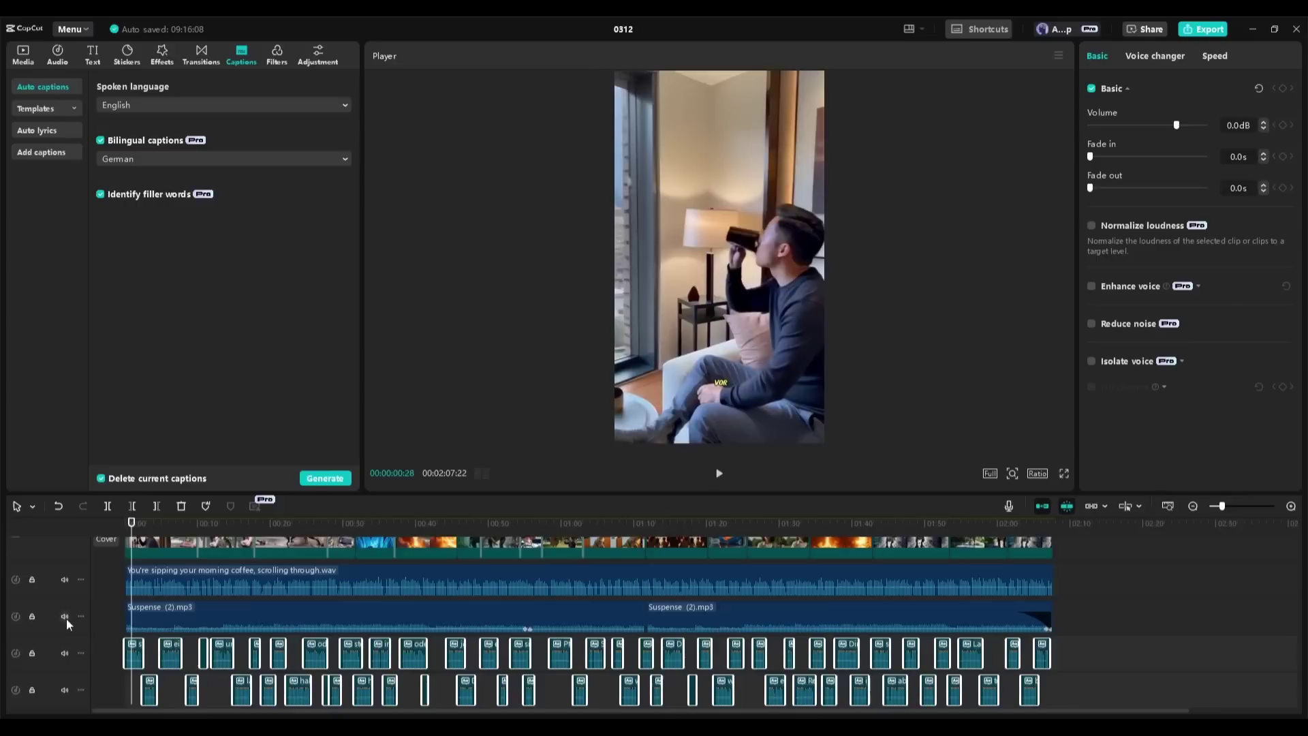
Mute the original wav voiceover track.
click(64, 579)
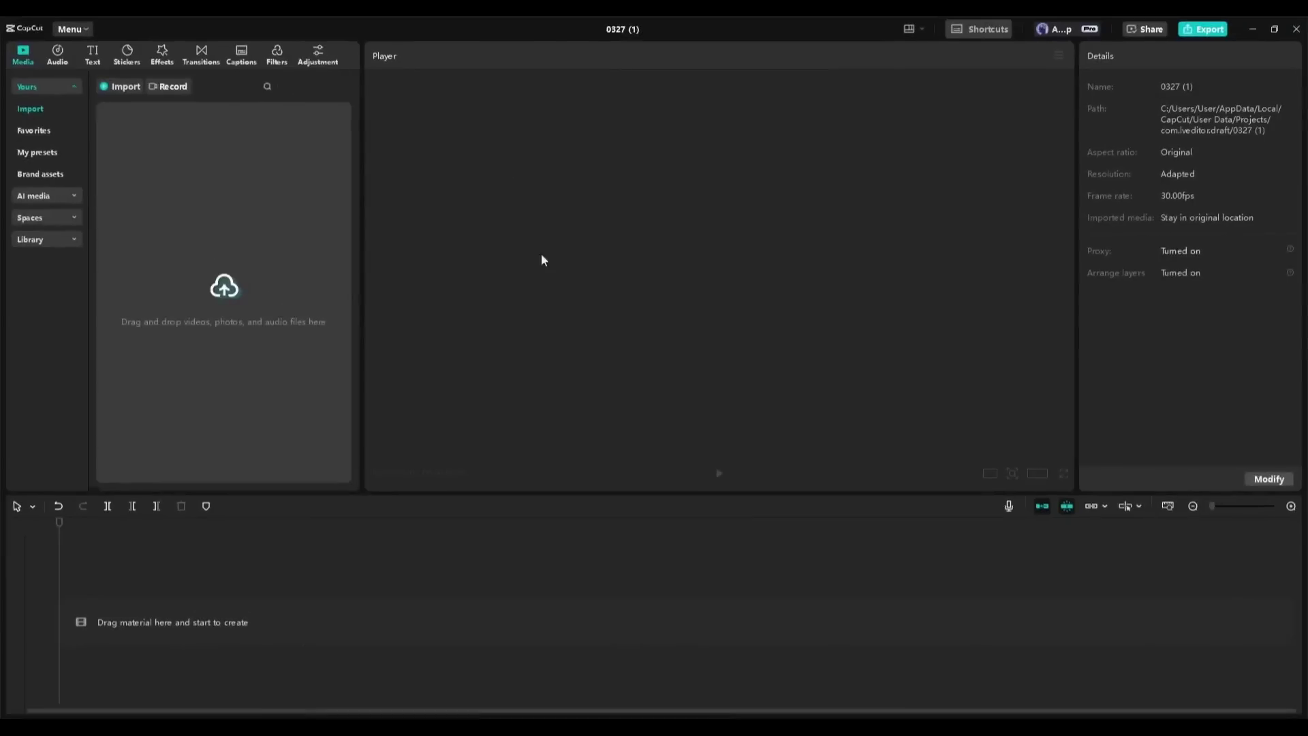
Add the podcast clip from Spaces, paste a copy on a track above, and mute it.
click(27, 218)
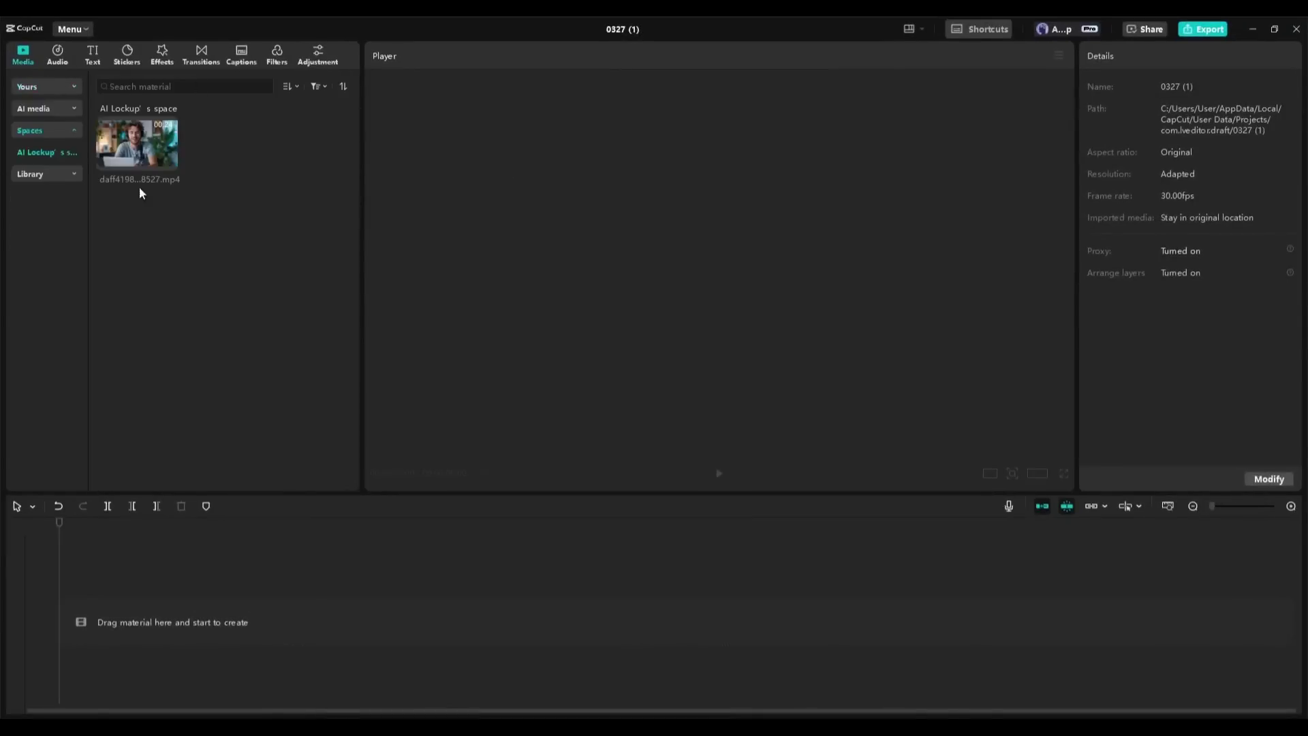
drag(127, 128, 157, 600)
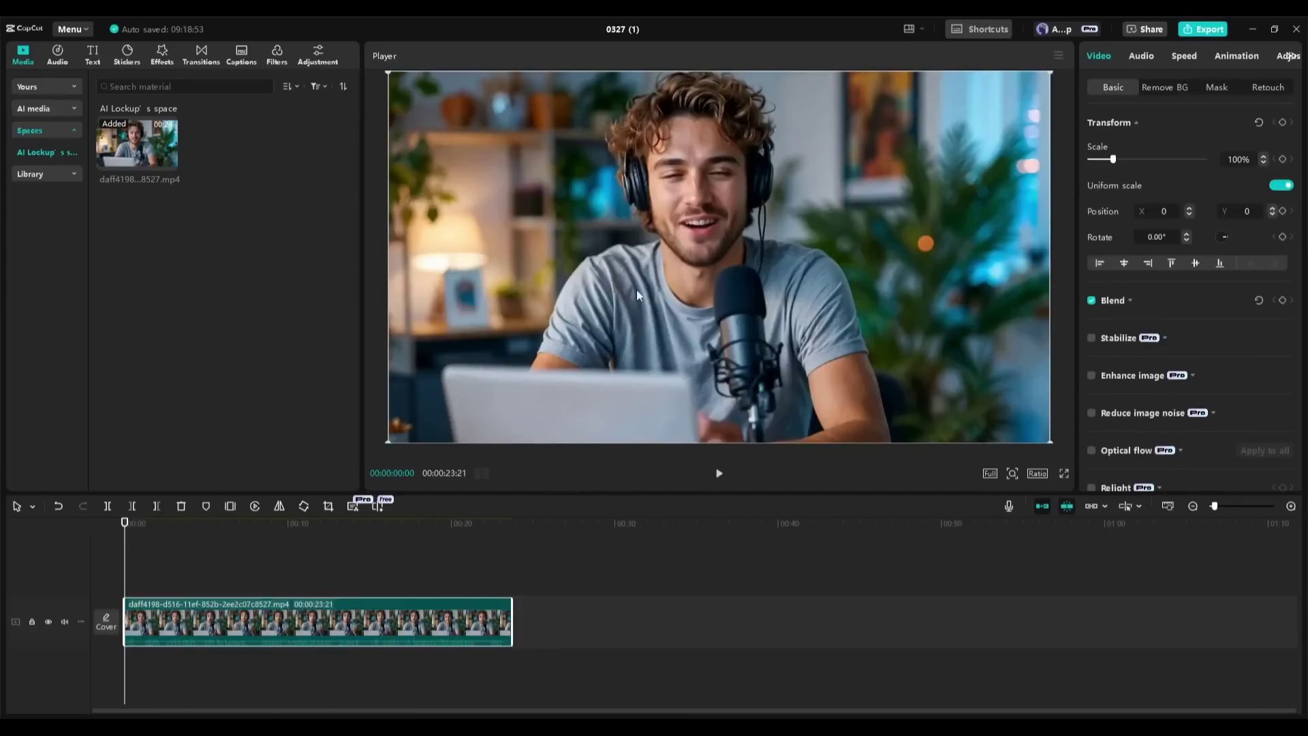
key(ctrl+c)
key(ctrl+v)
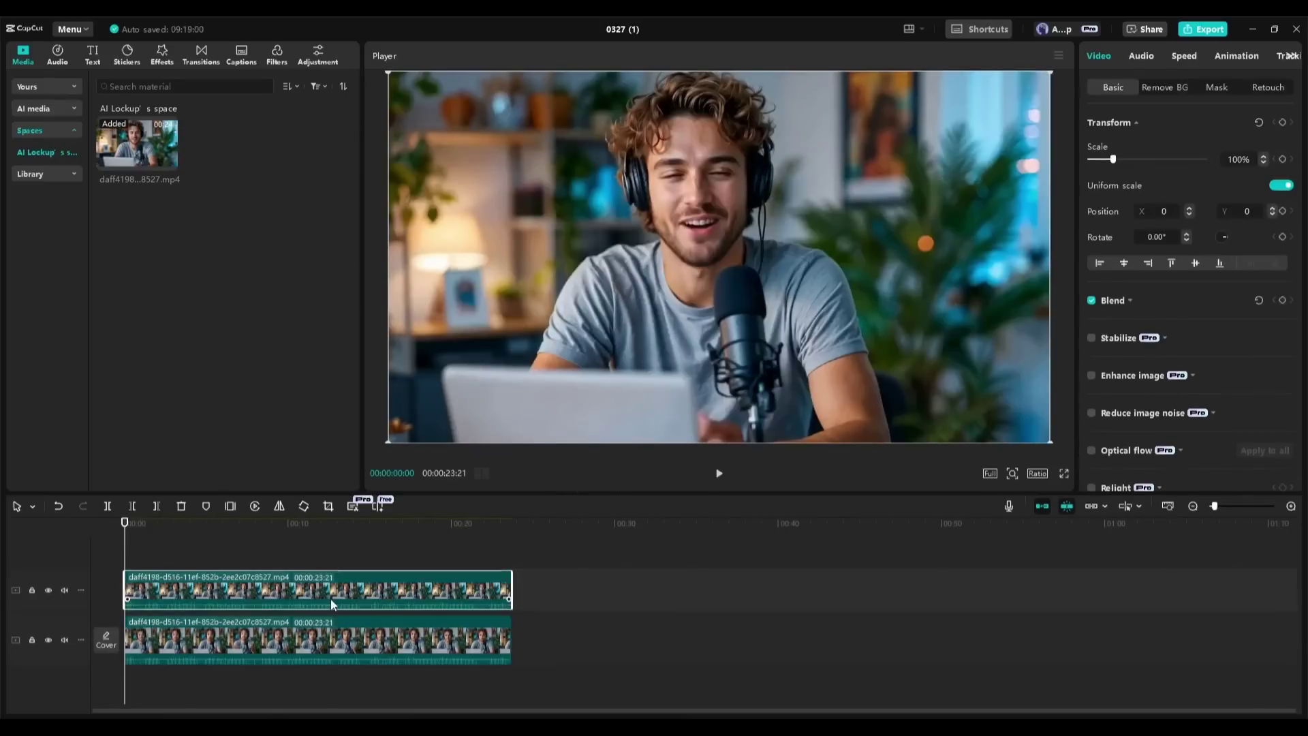
click(64, 590)
Auto-remove the upper clip's background and hide the bottom video track.
scroll(1169, 340, down, 1)
scroll(1169, 334, up, 1)
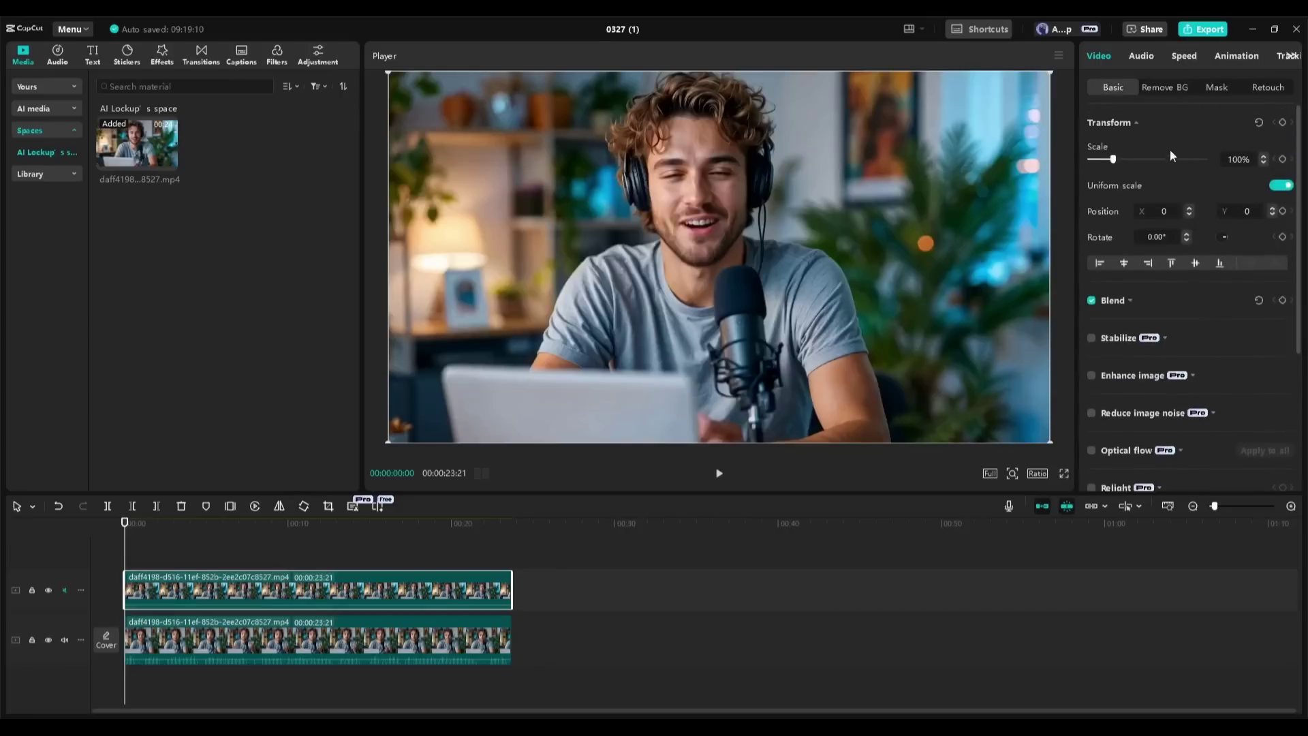
click(1168, 91)
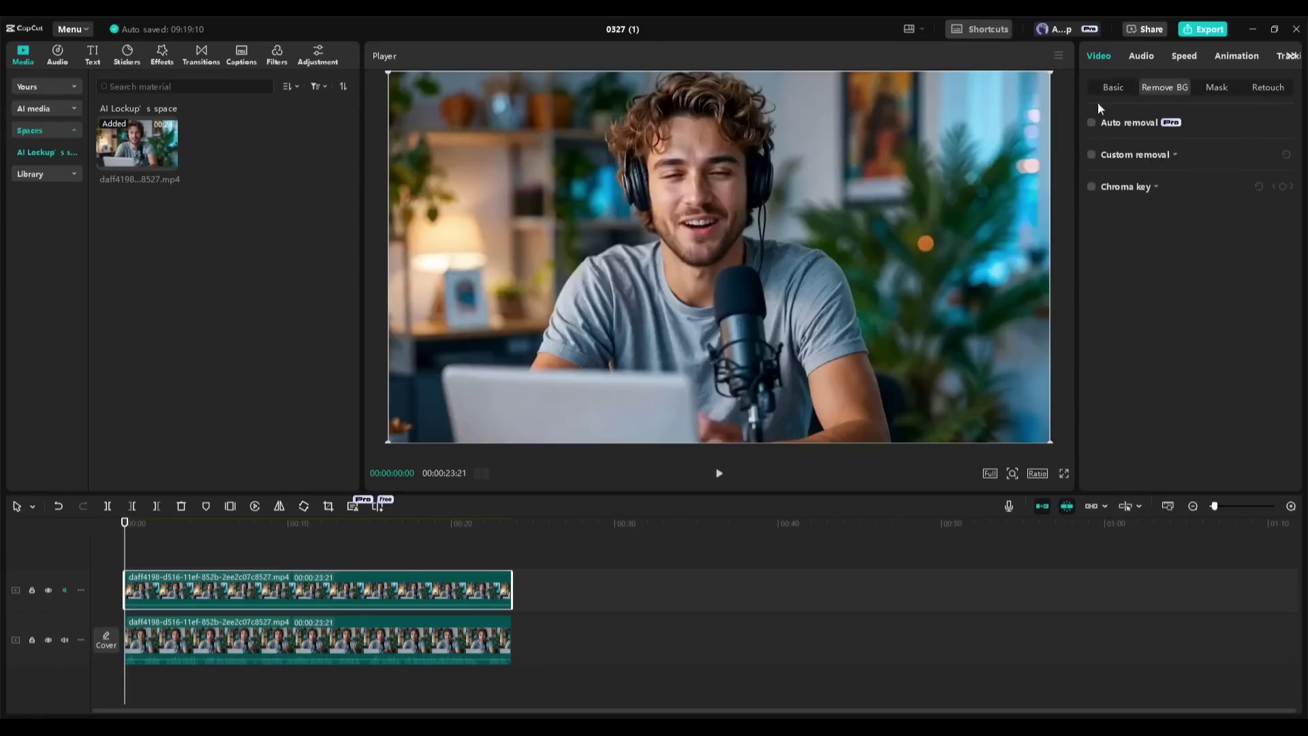
click(1091, 123)
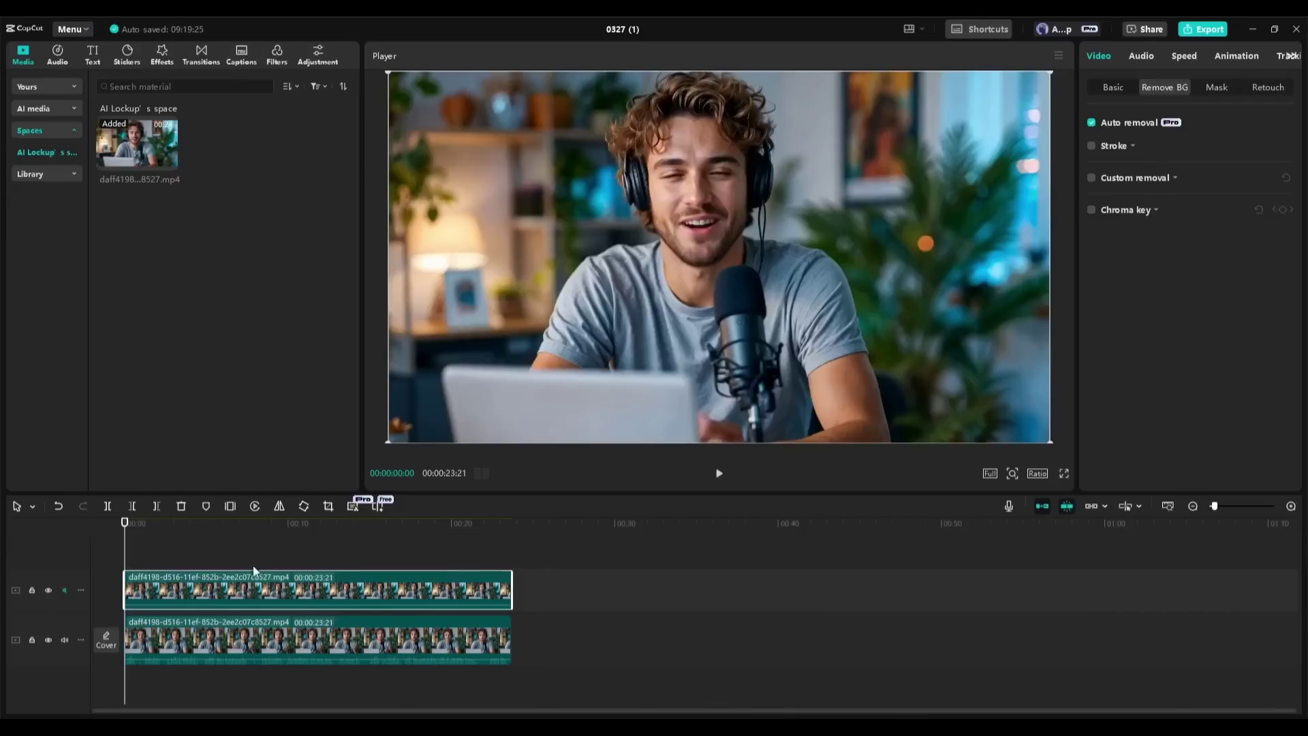
click(47, 639)
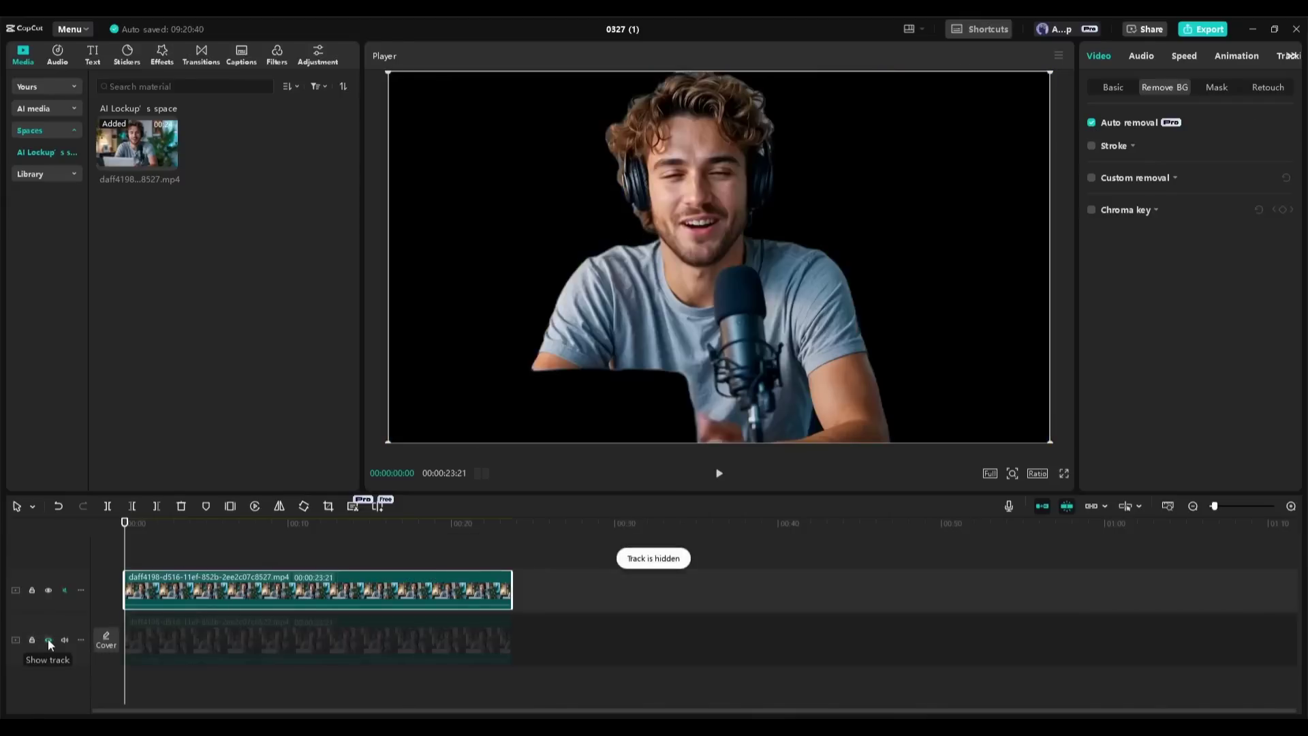
Unhide the background track and place the #OOTD title template between the speaker and background tracks.
click(47, 639)
click(92, 55)
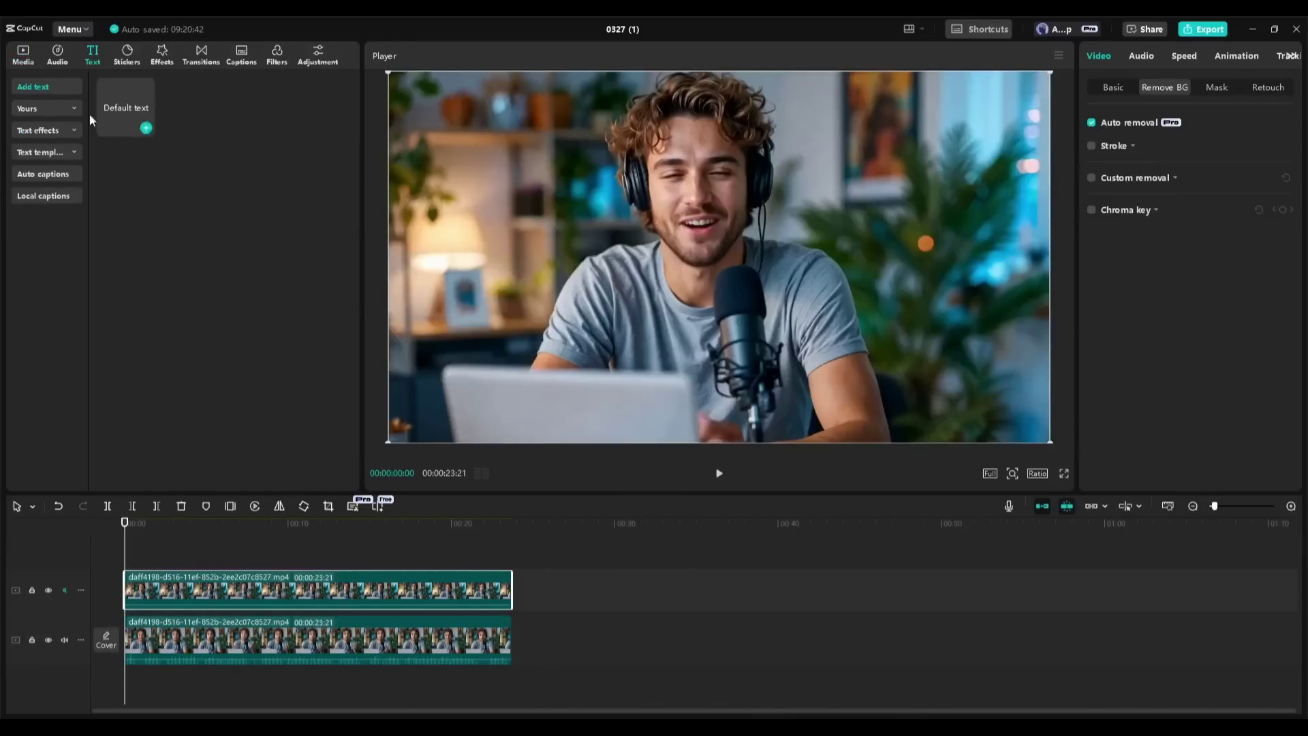
click(38, 151)
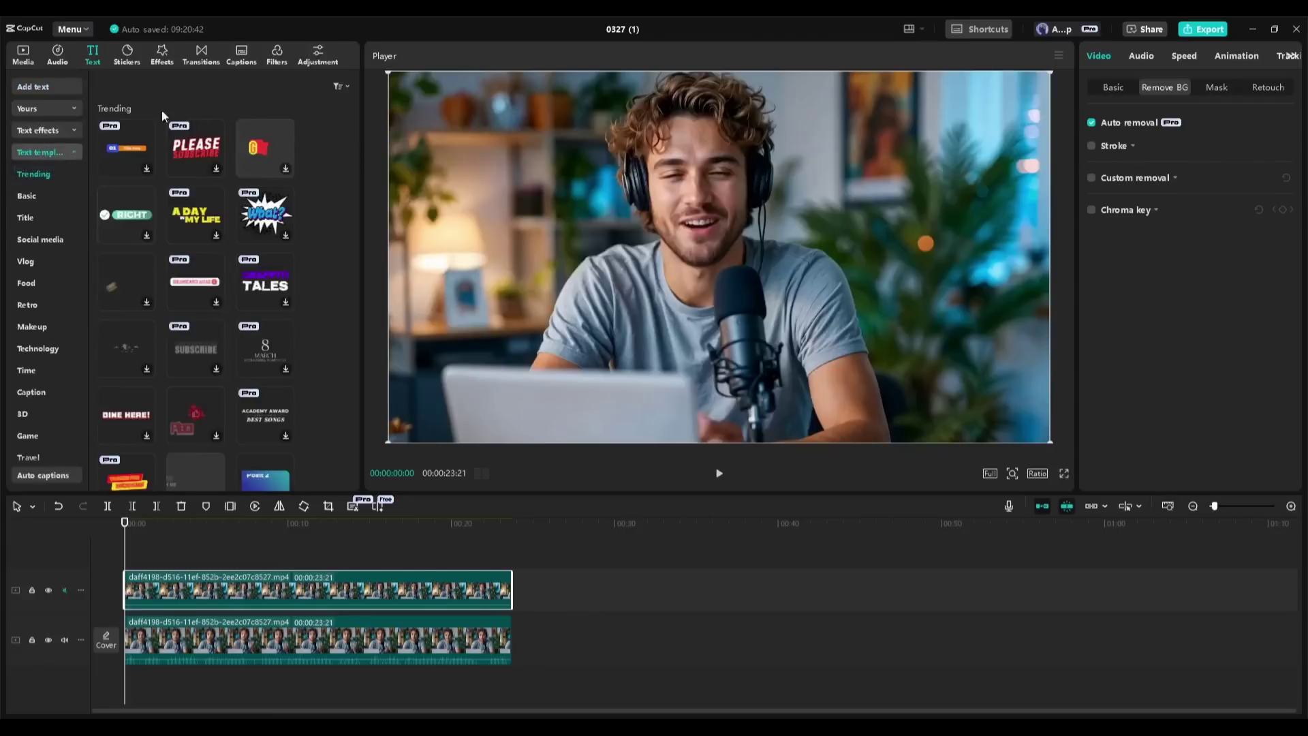
scroll(162, 204, down, 8)
scroll(41, 239, down, 2)
click(25, 156)
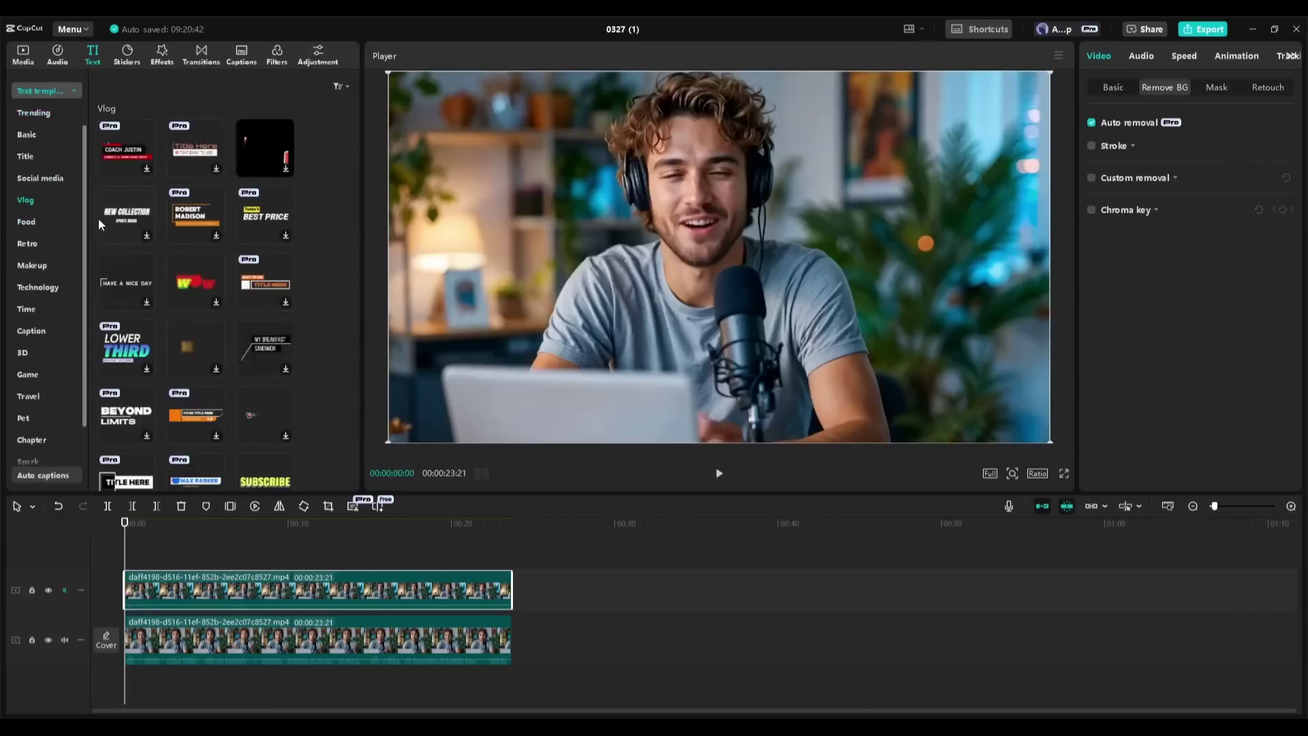
drag(194, 223, 367, 579)
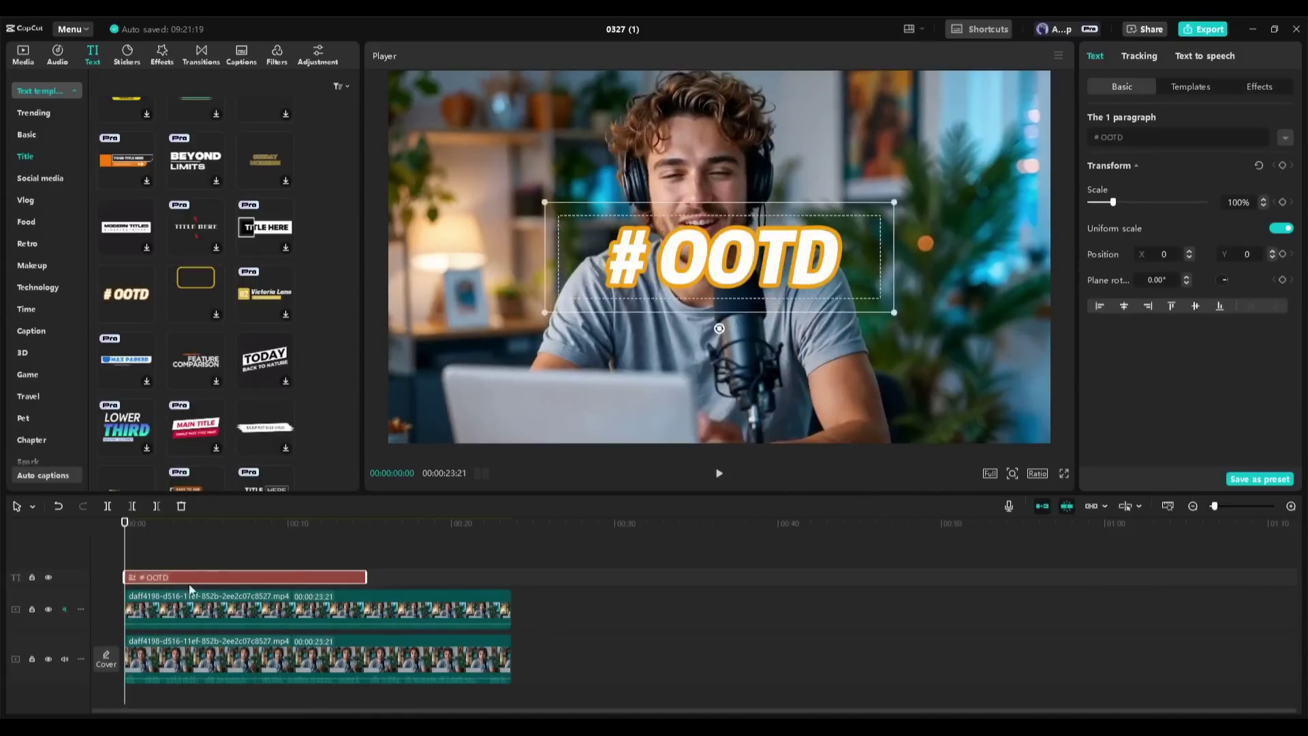
drag(190, 587, 226, 572)
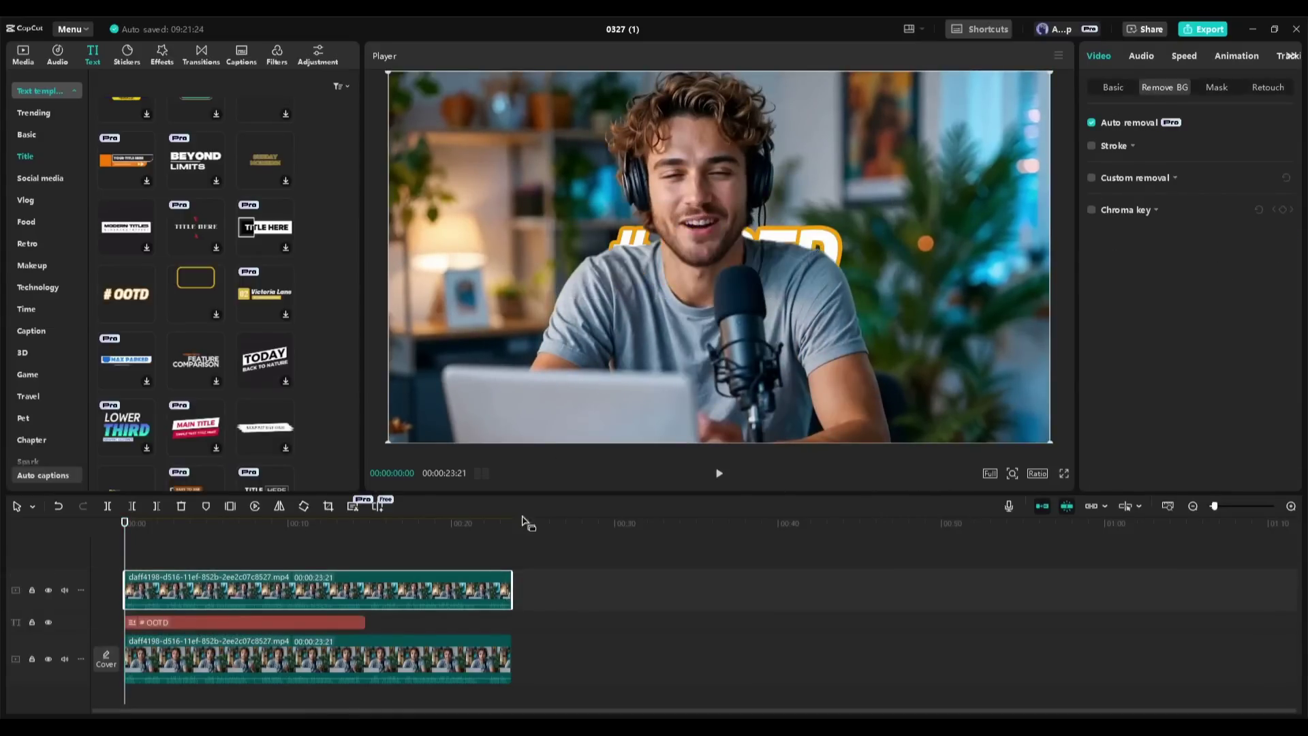
Change the title text to 'Wellcome' in Penting-CF-Heavy with the yellow preset style.
click(330, 625)
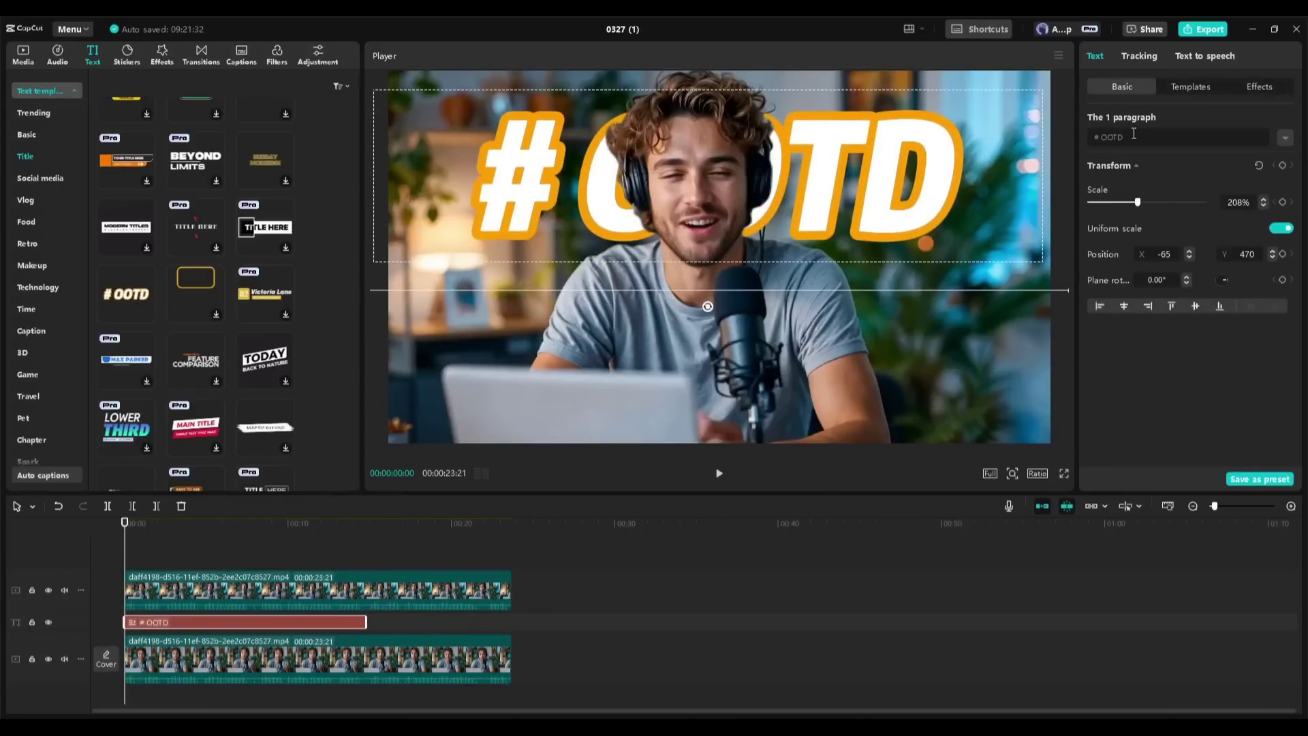
text(Wellcome)
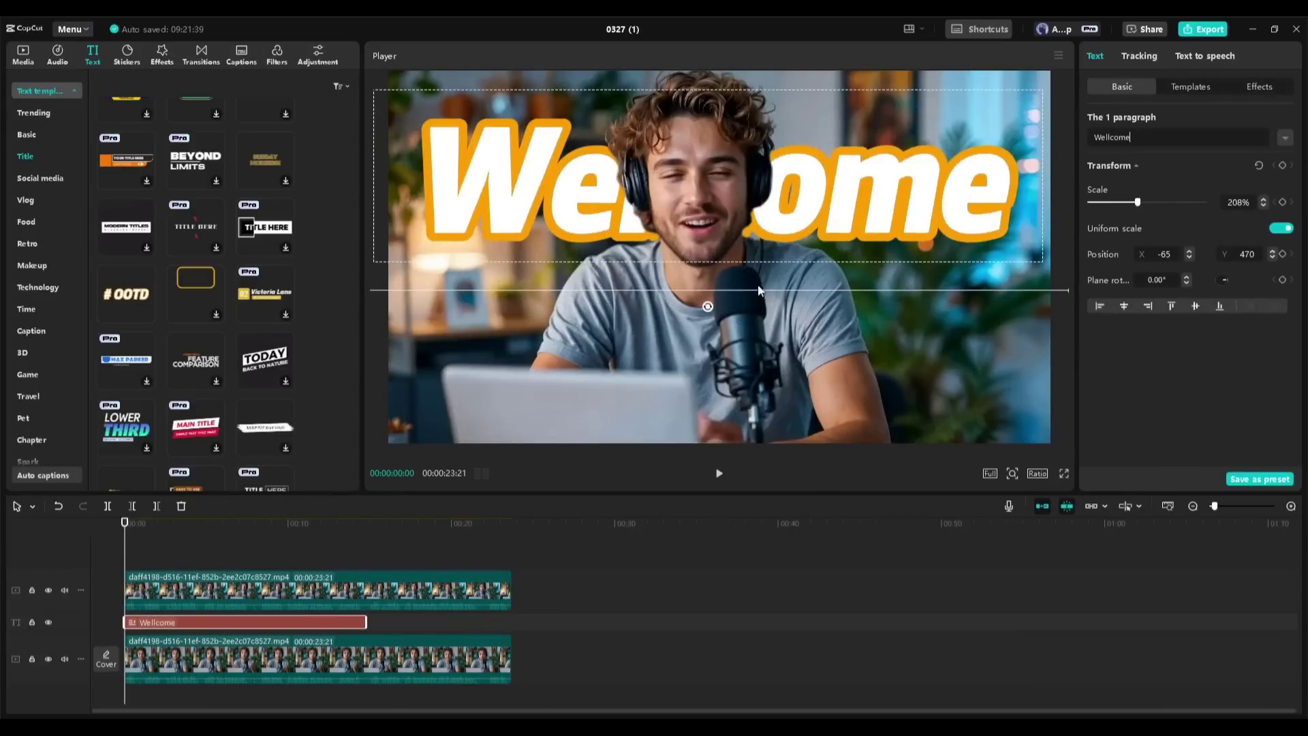
click(1223, 163)
click(1199, 181)
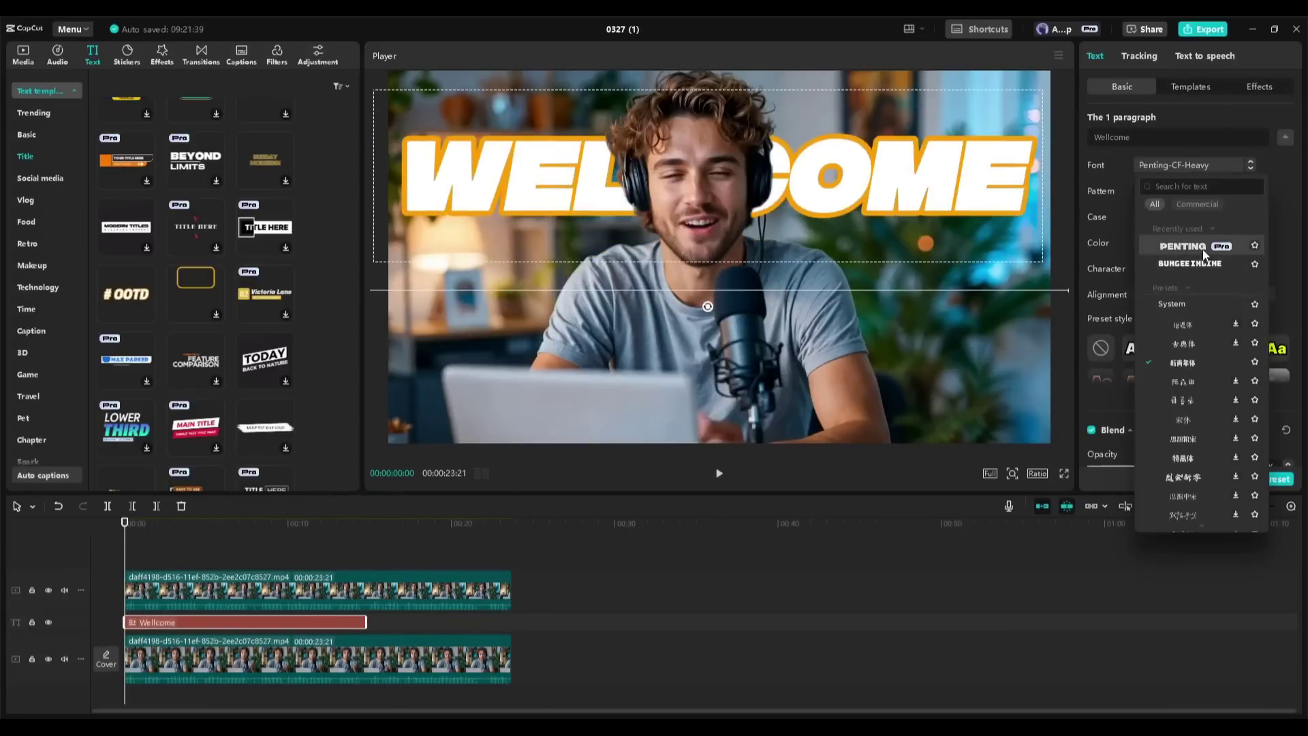
click(1224, 163)
scroll(1220, 353, down, 5)
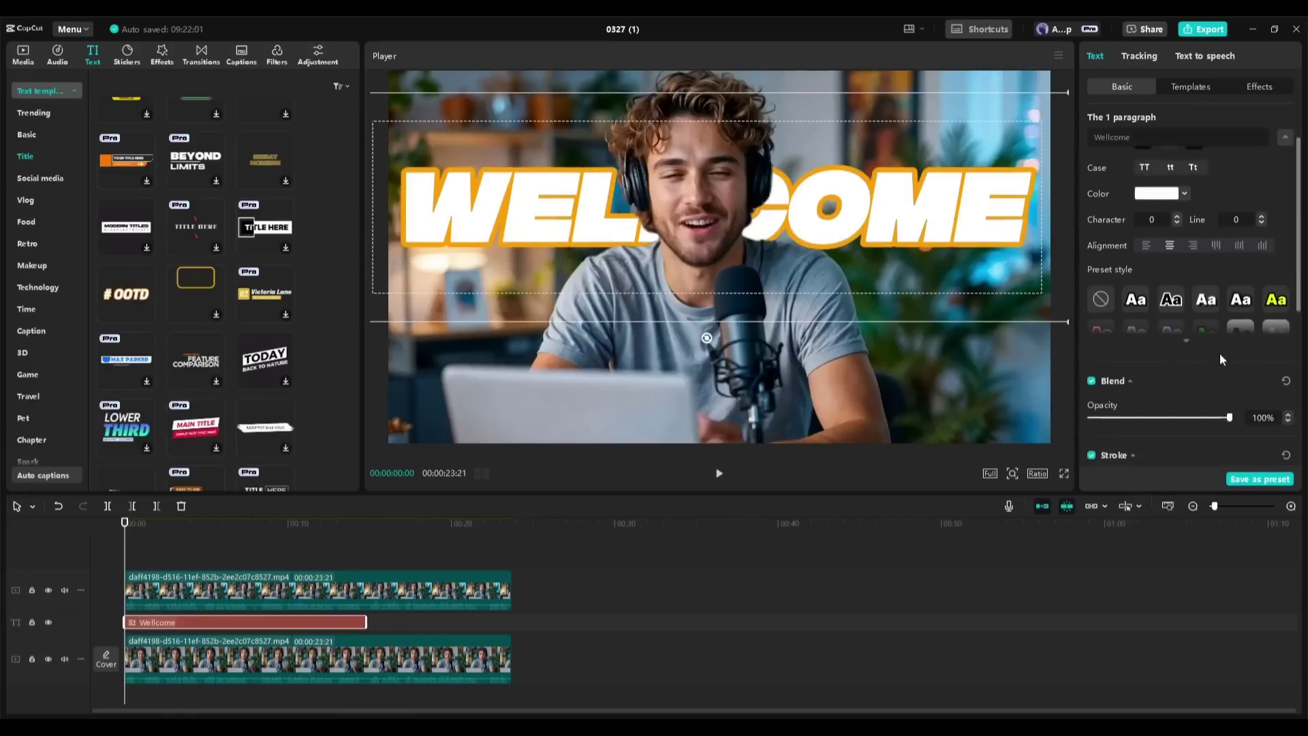
scroll(1188, 350, up, 5)
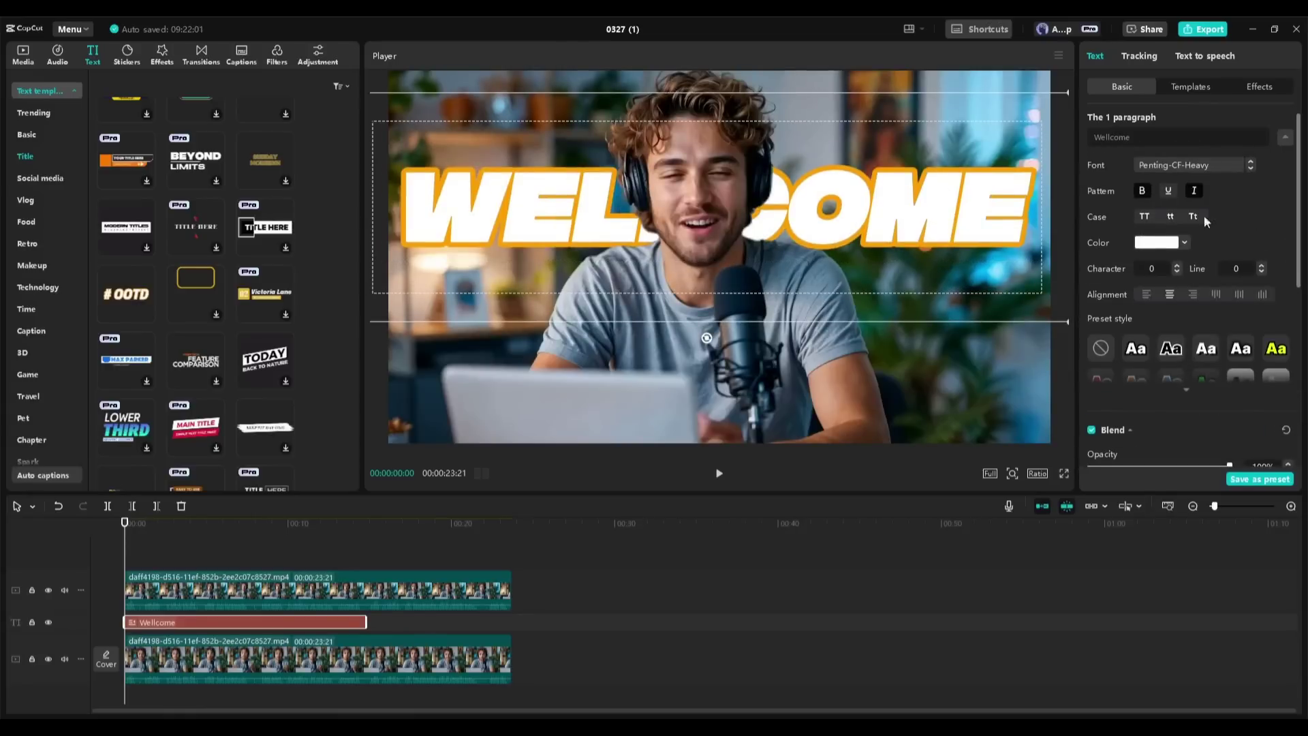
click(1275, 349)
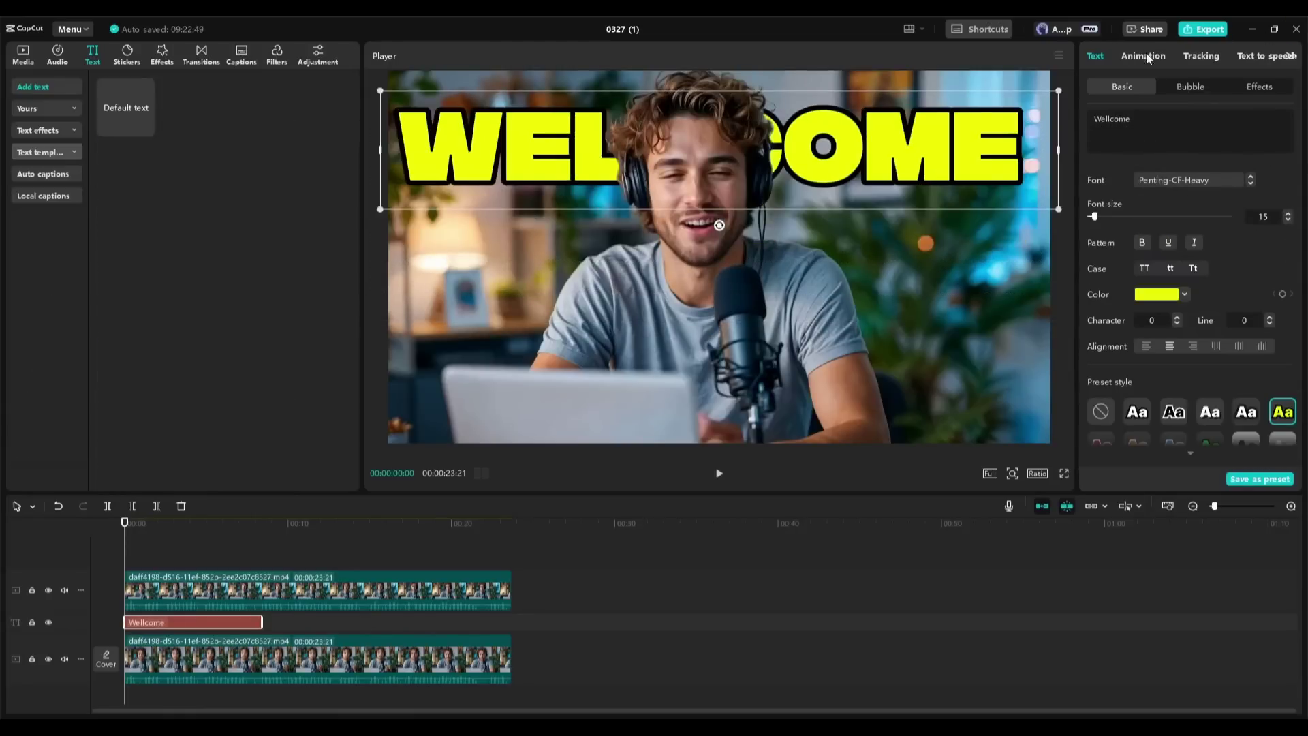
Show the title's Loop animations, then shorten the first WELCOME text clip and move it earlier.
click(1143, 56)
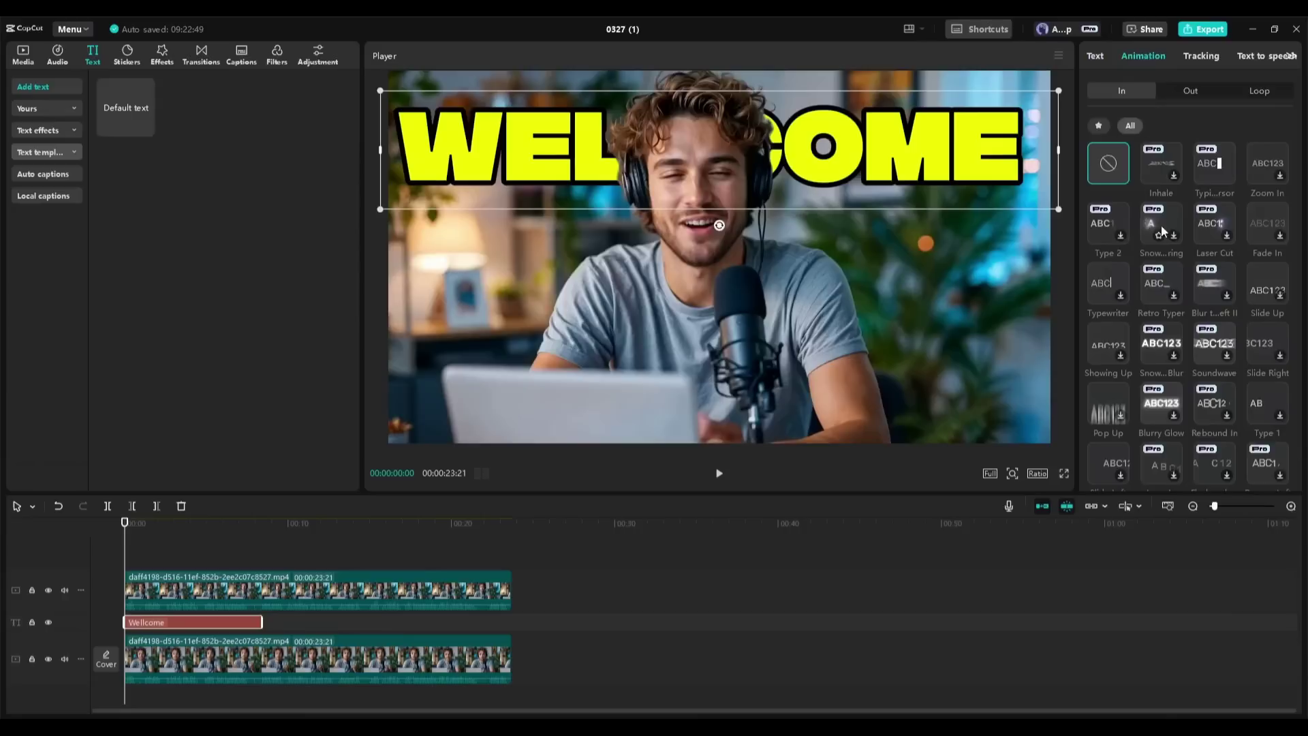
click(1252, 93)
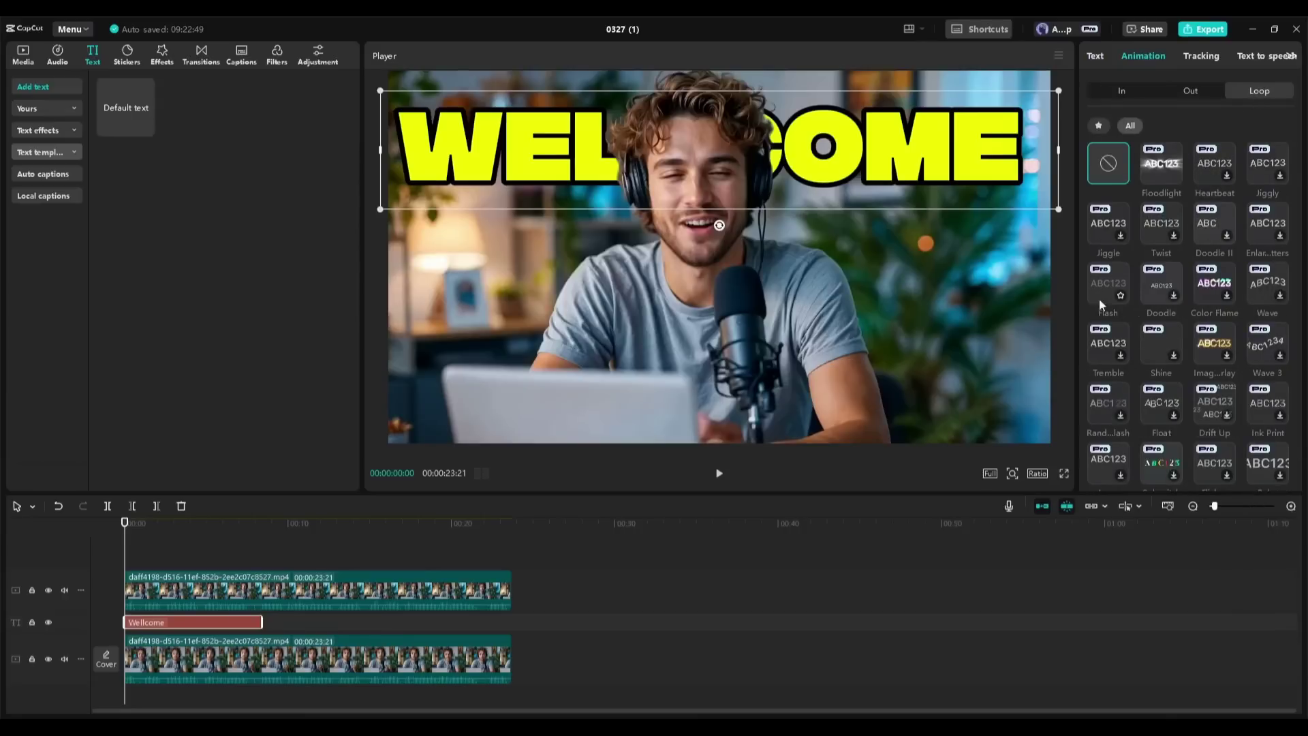
click(261, 529)
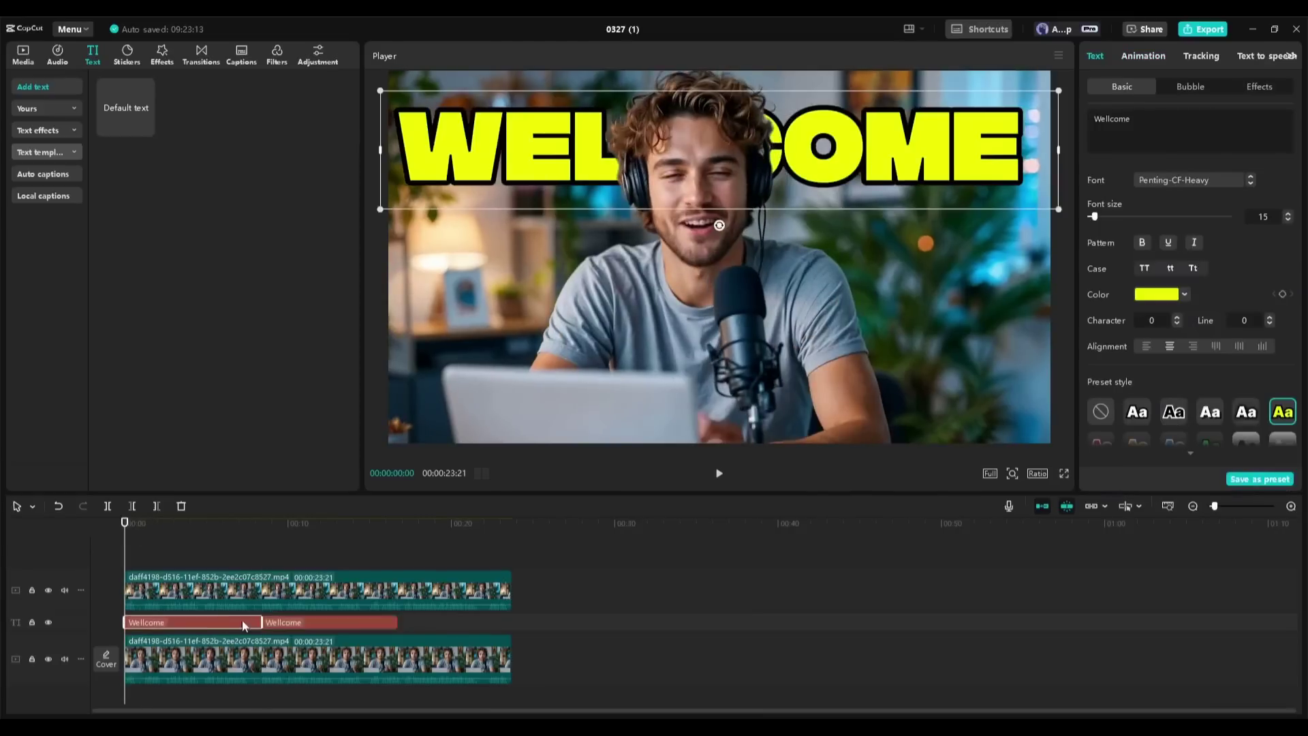
drag(247, 623, 157, 626)
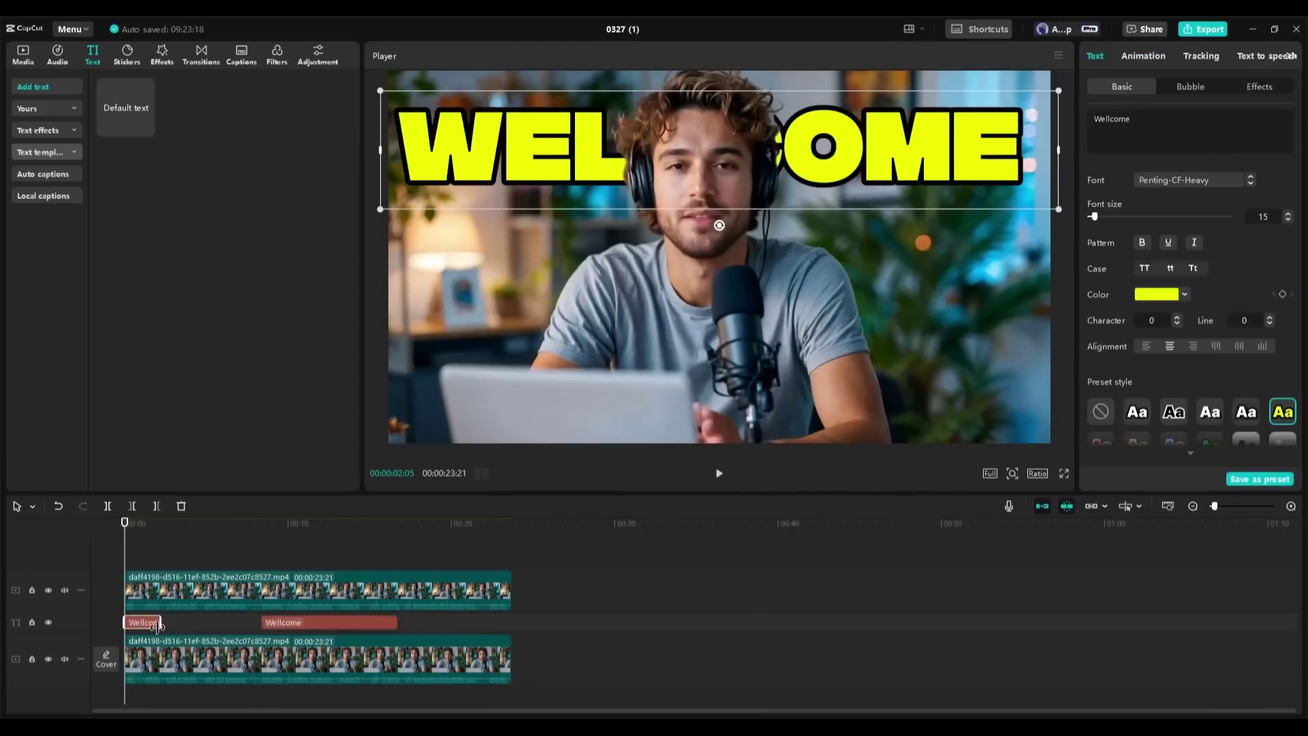
drag(327, 622, 229, 622)
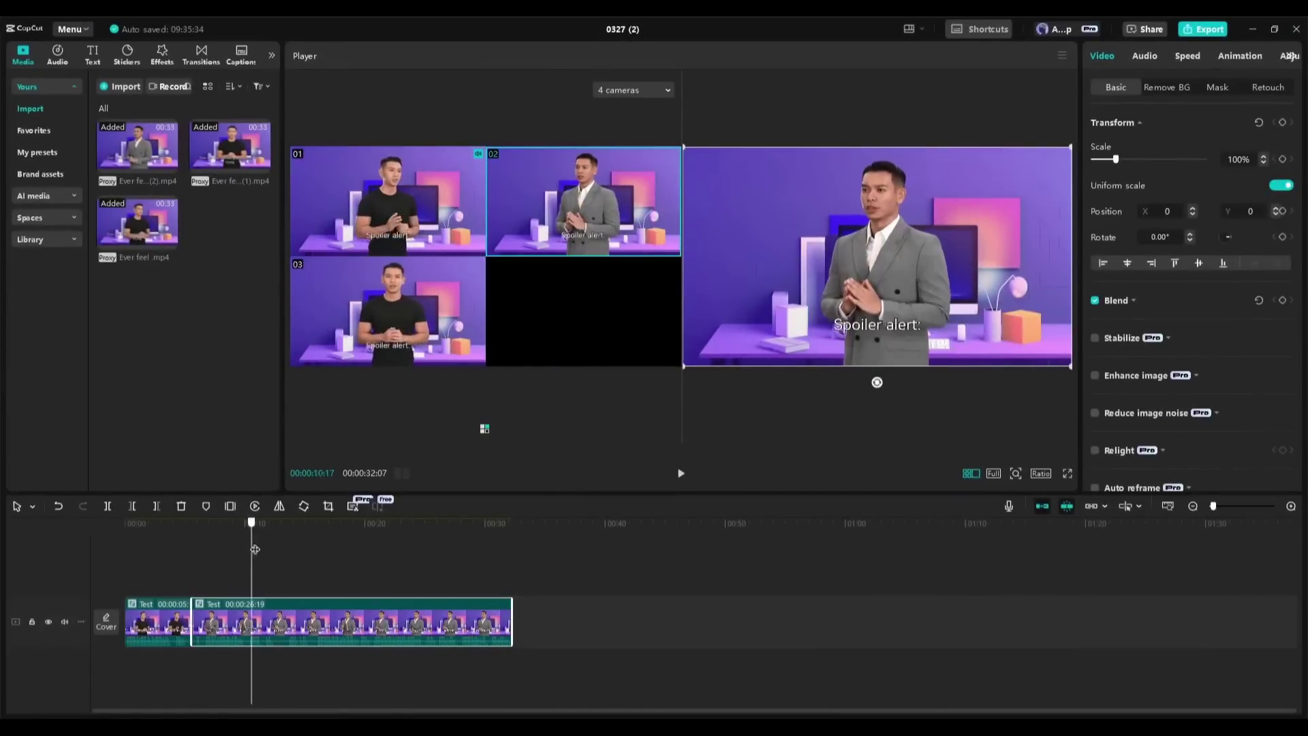
Scrub the multi-camera clip to preview its later footage.
drag(254, 549, 312, 549)
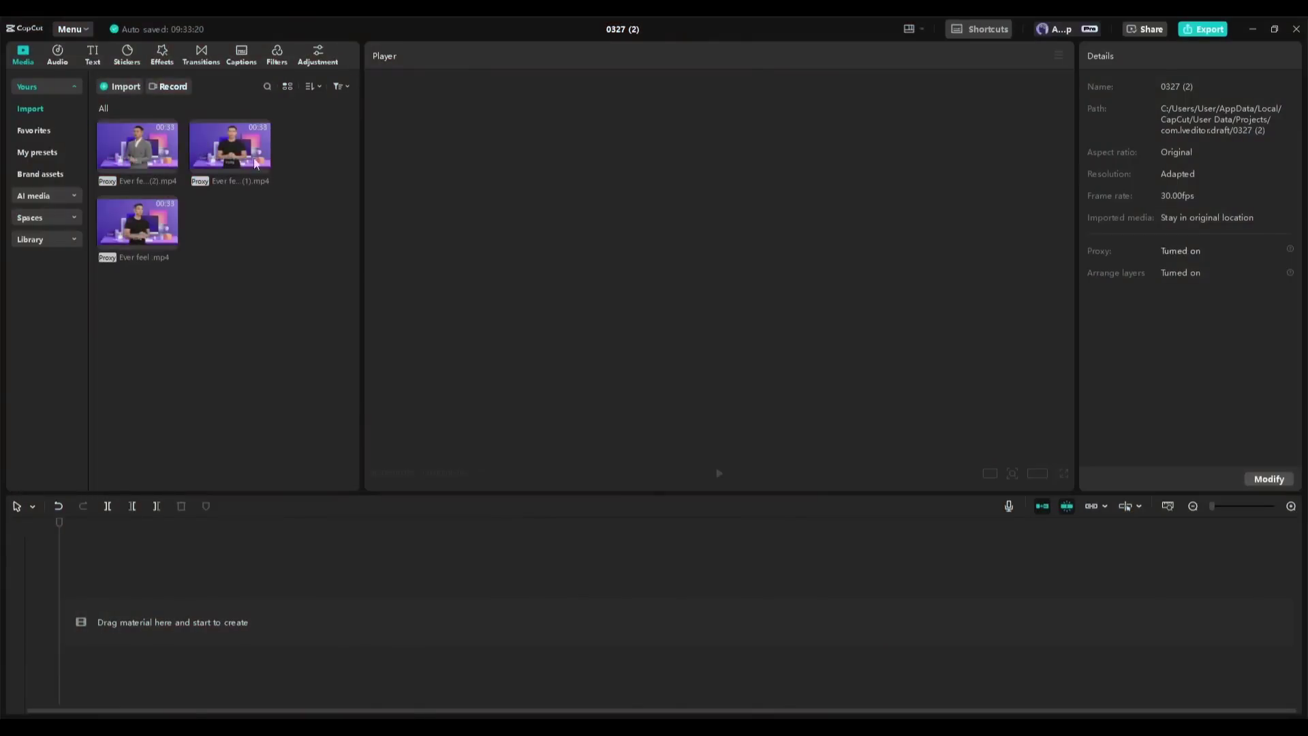
Stack the three Ever feel clips on separate timeline tracks and select all of them.
key(ctrl+a)
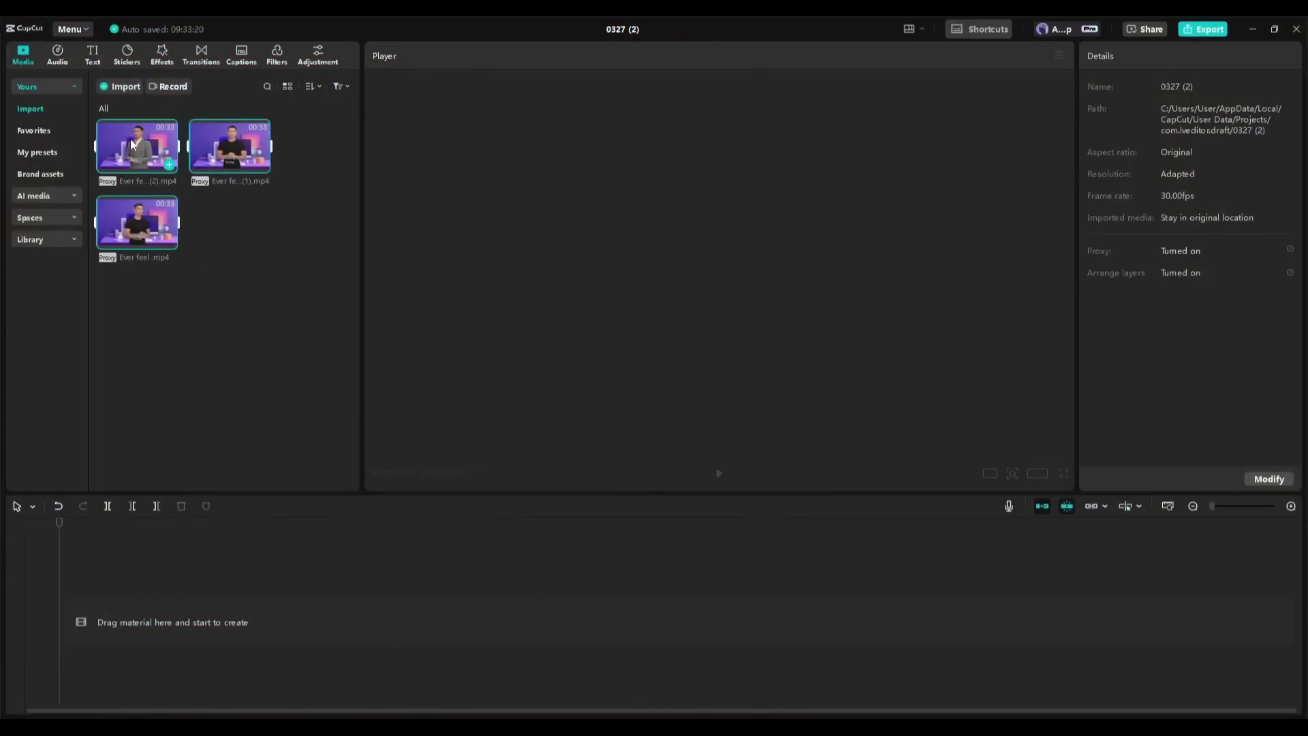
drag(131, 141, 96, 597)
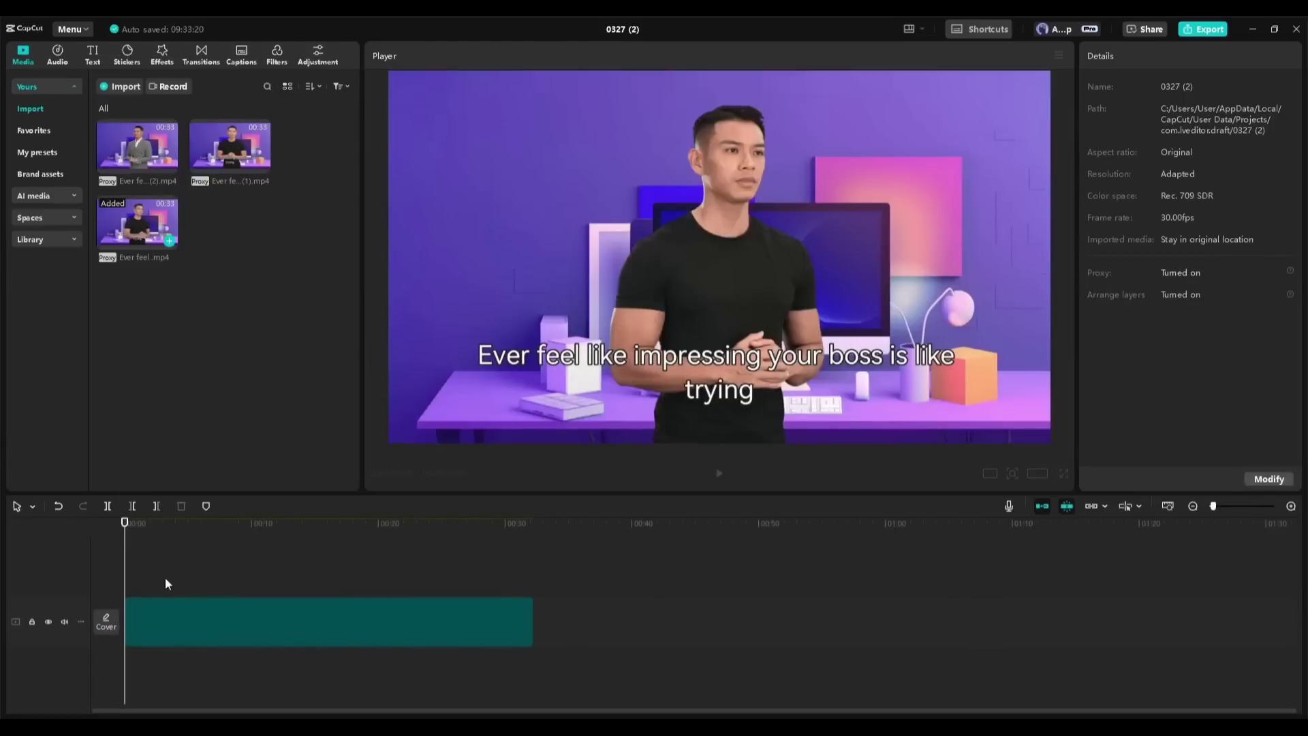
drag(127, 154, 124, 578)
drag(236, 174, 129, 535)
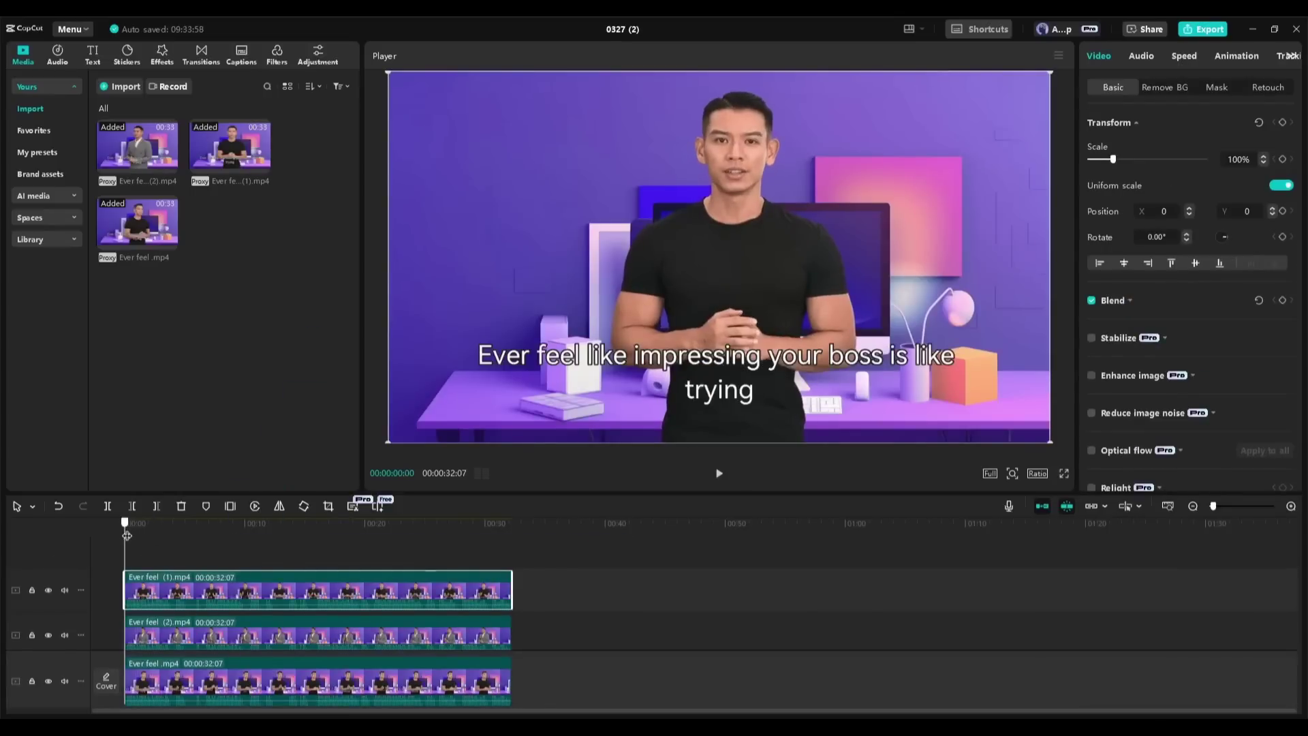
click(519, 636)
key(ctrl+a)
Create a multi-camera clip named Test from the selected clips, synced by audio.
right_click(315, 576)
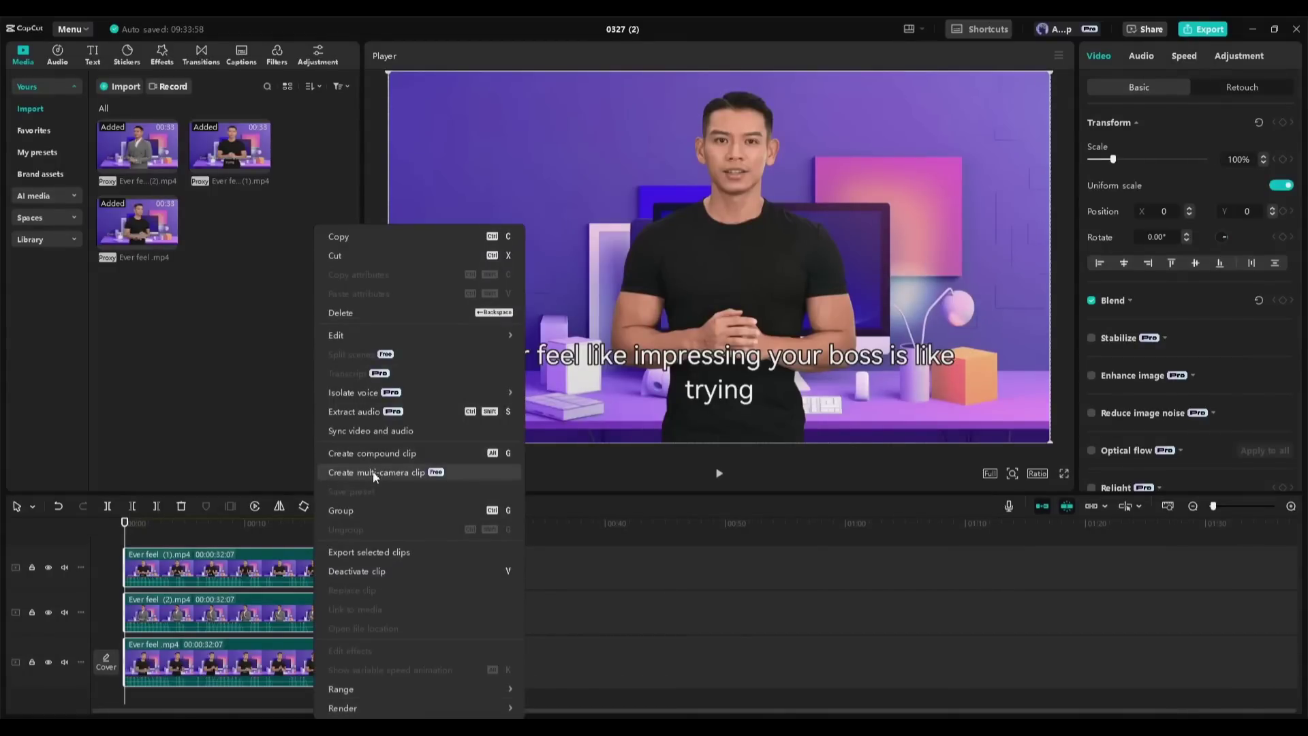
click(406, 471)
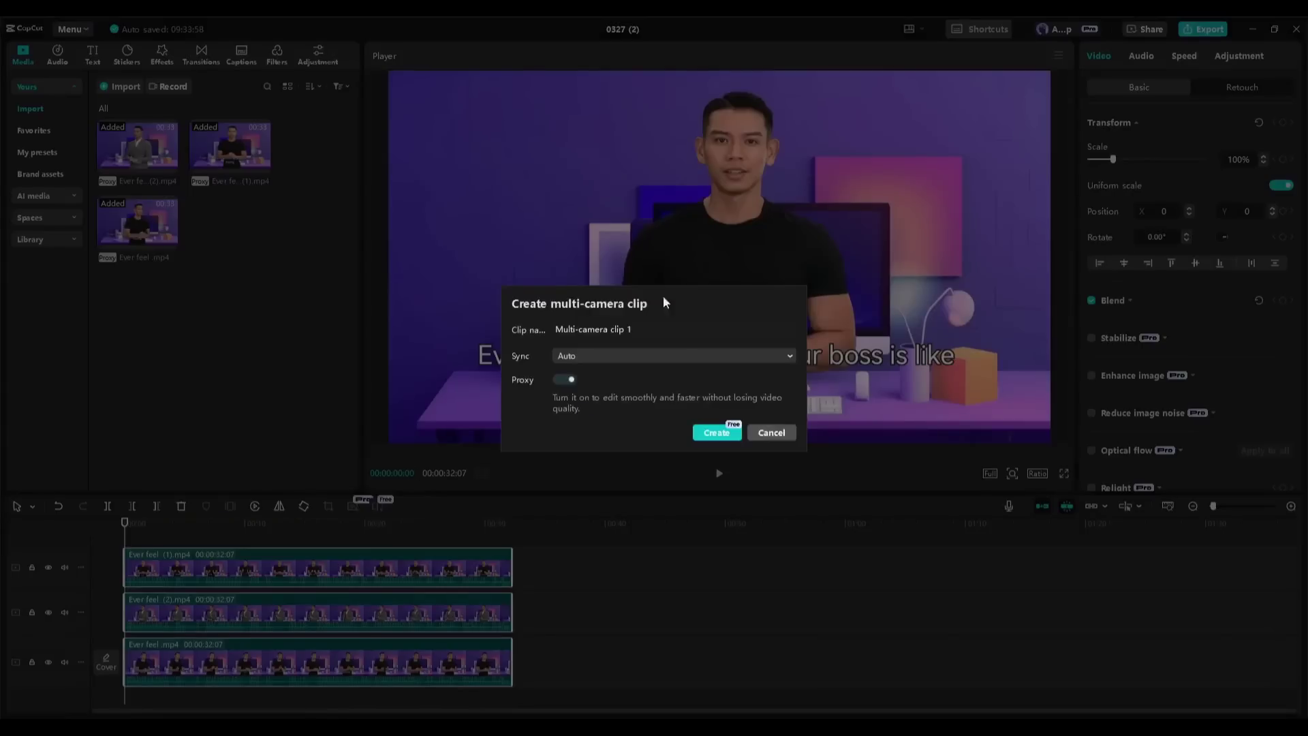
click(566, 327)
text(Lec)
click(561, 360)
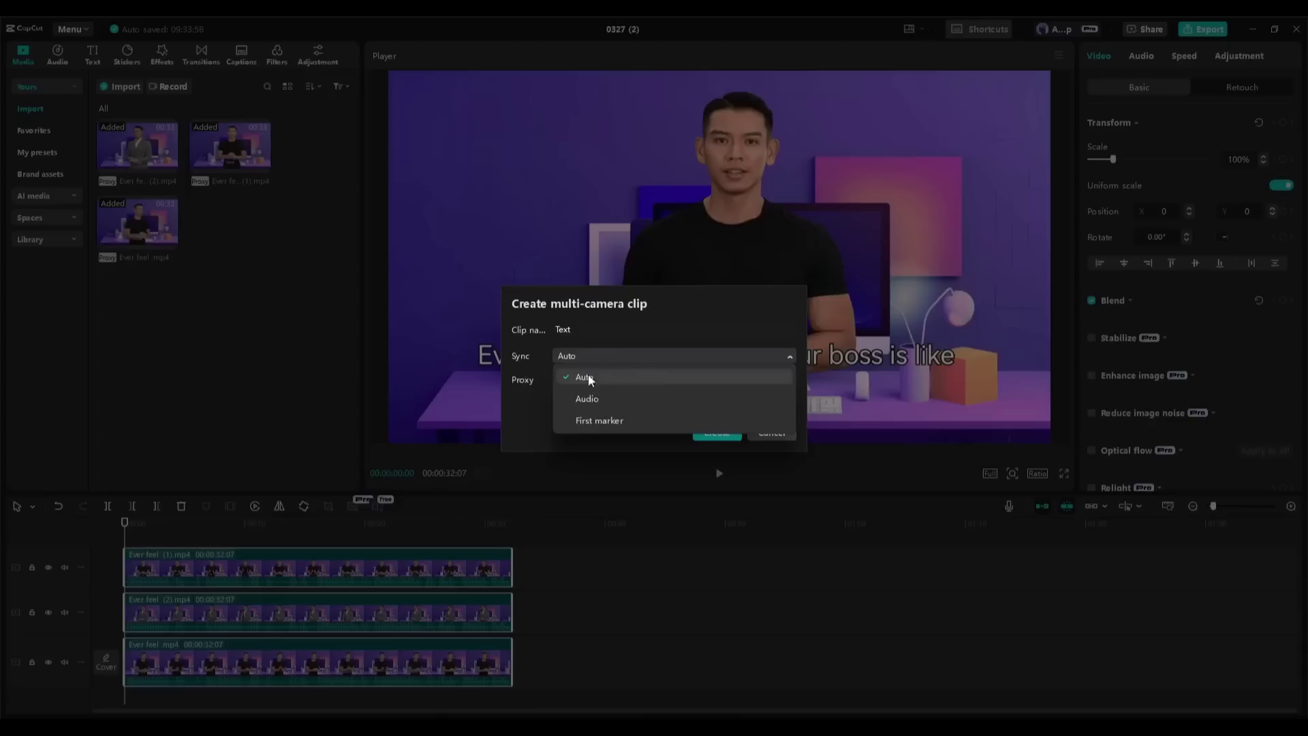
click(595, 398)
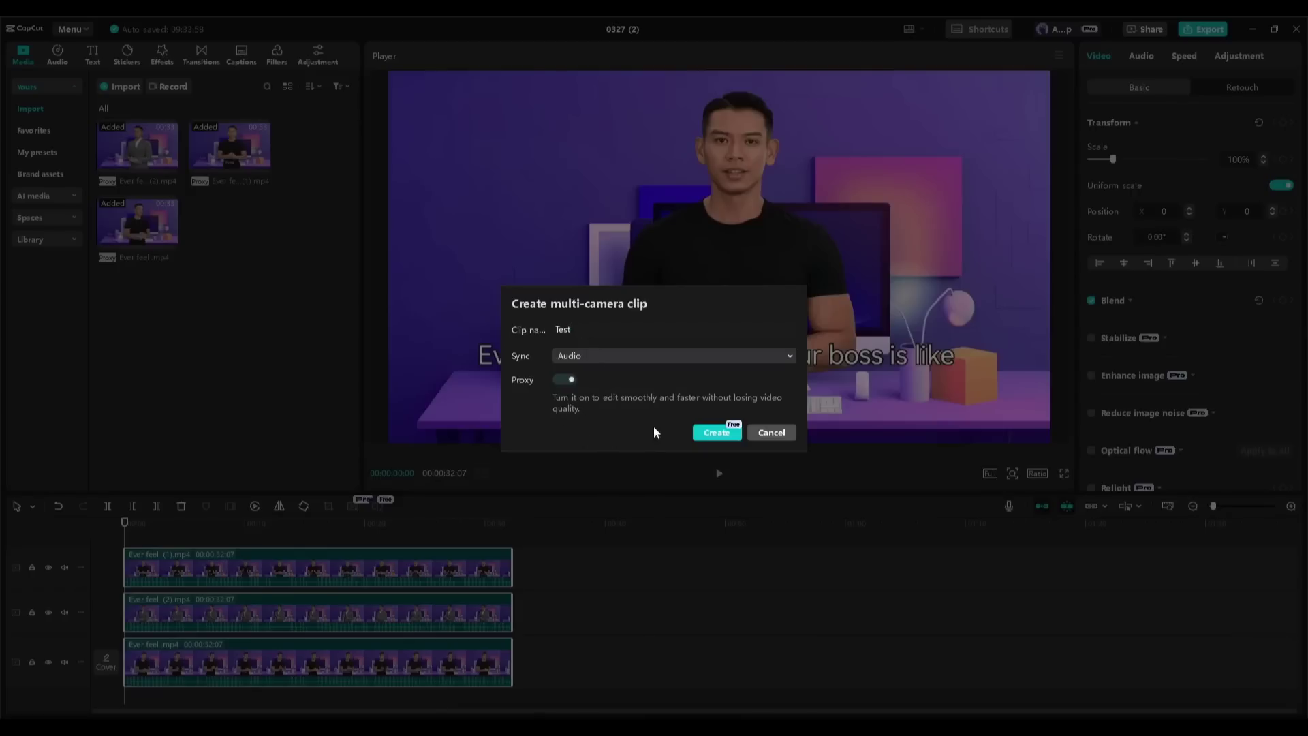
click(704, 436)
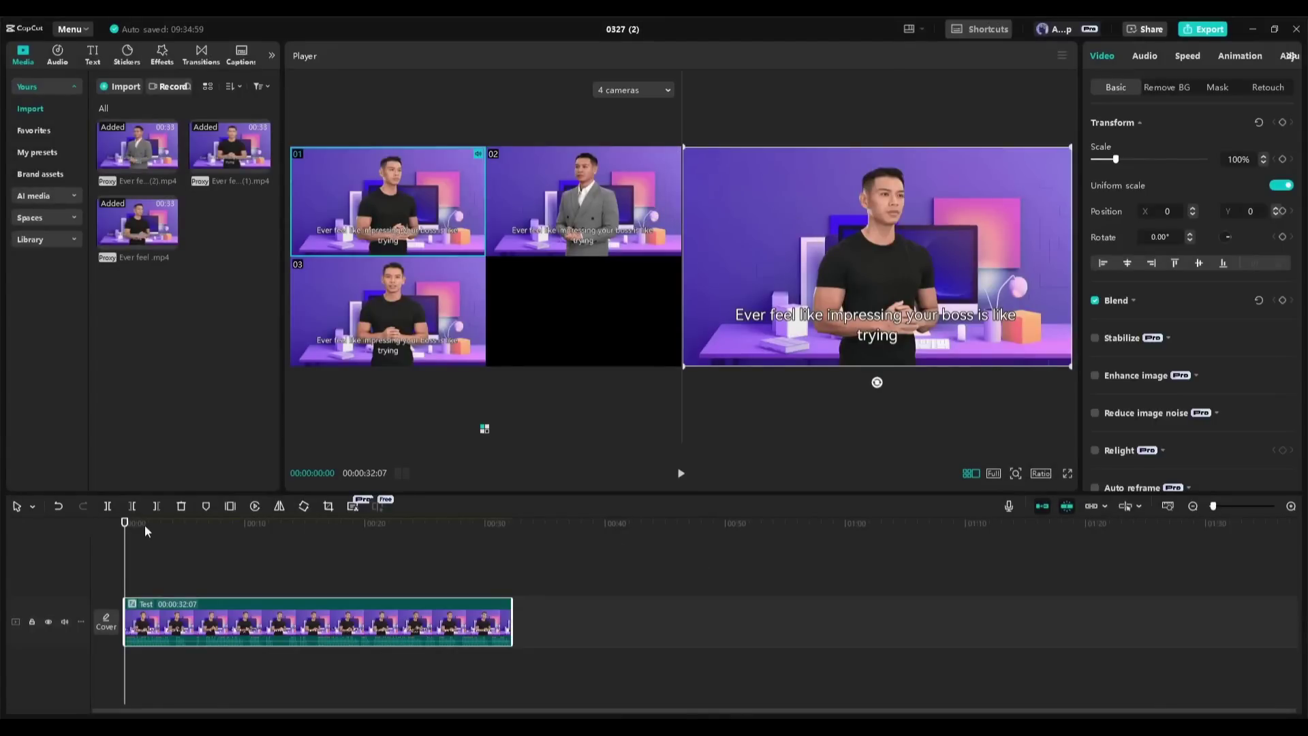
Undo the last change, split the multicam clip near three seconds and switch to camera 03.
key(ctrl+z)
drag(166, 538, 172, 566)
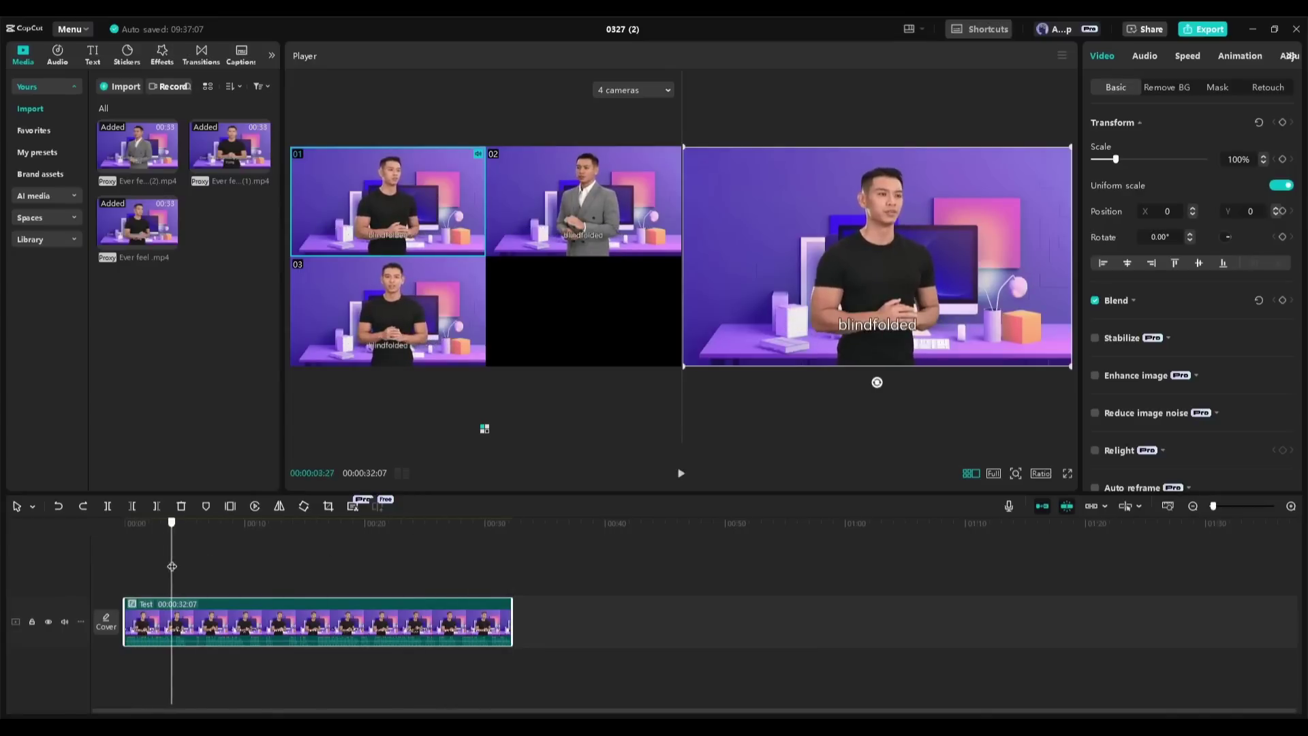
click(108, 507)
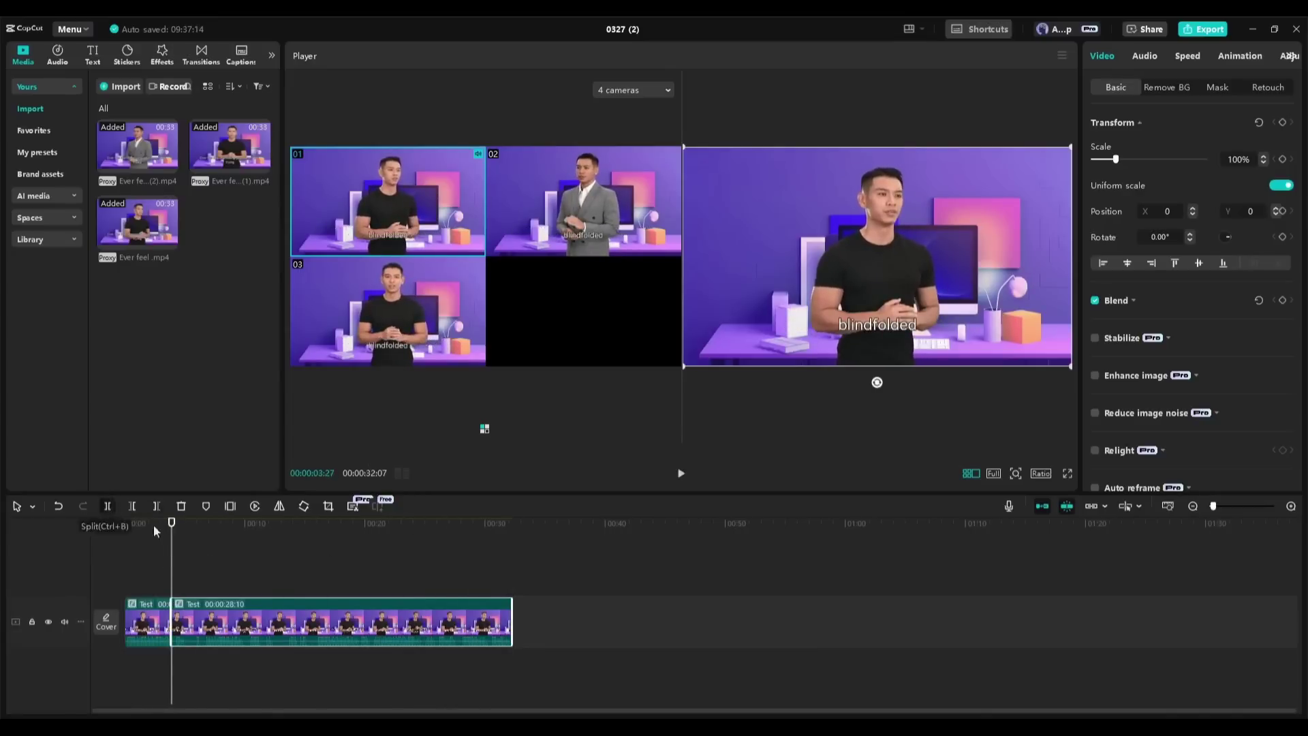
click(421, 305)
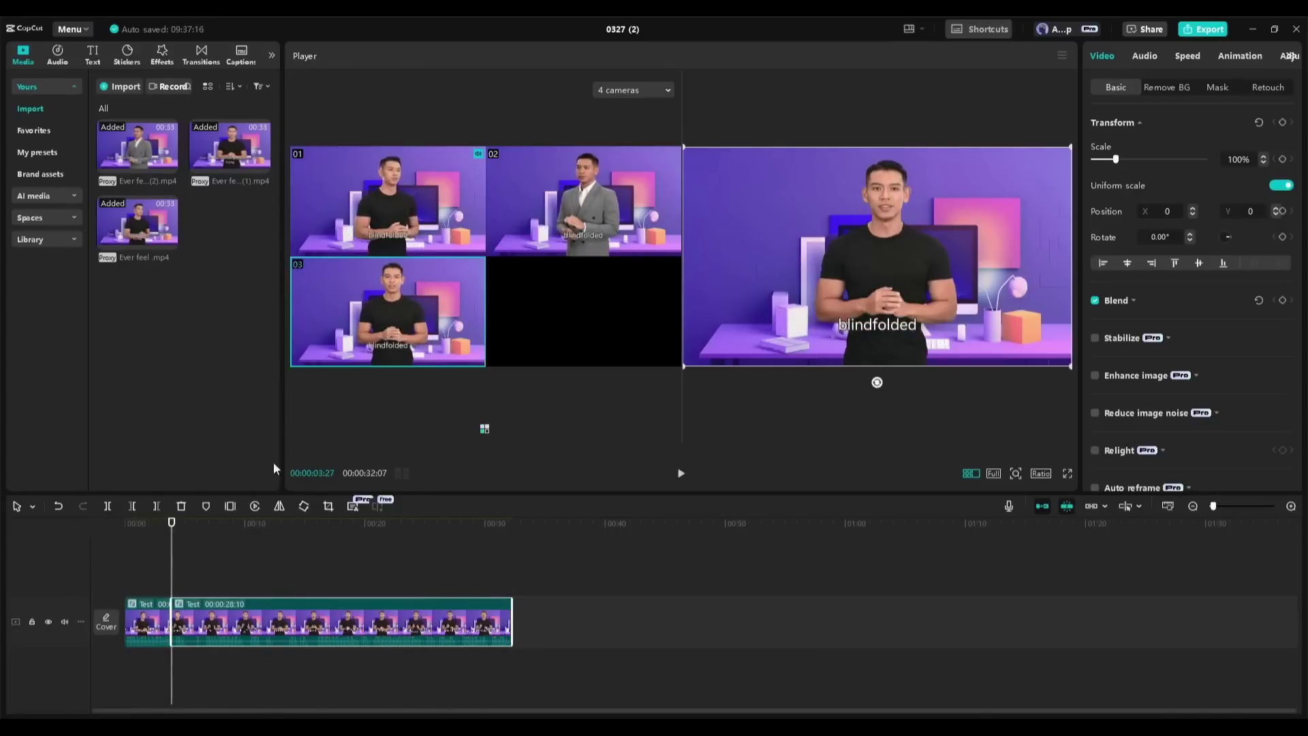
Split again where the speaker says Well, switch to camera 02, and add another camera cut.
drag(171, 535, 191, 538)
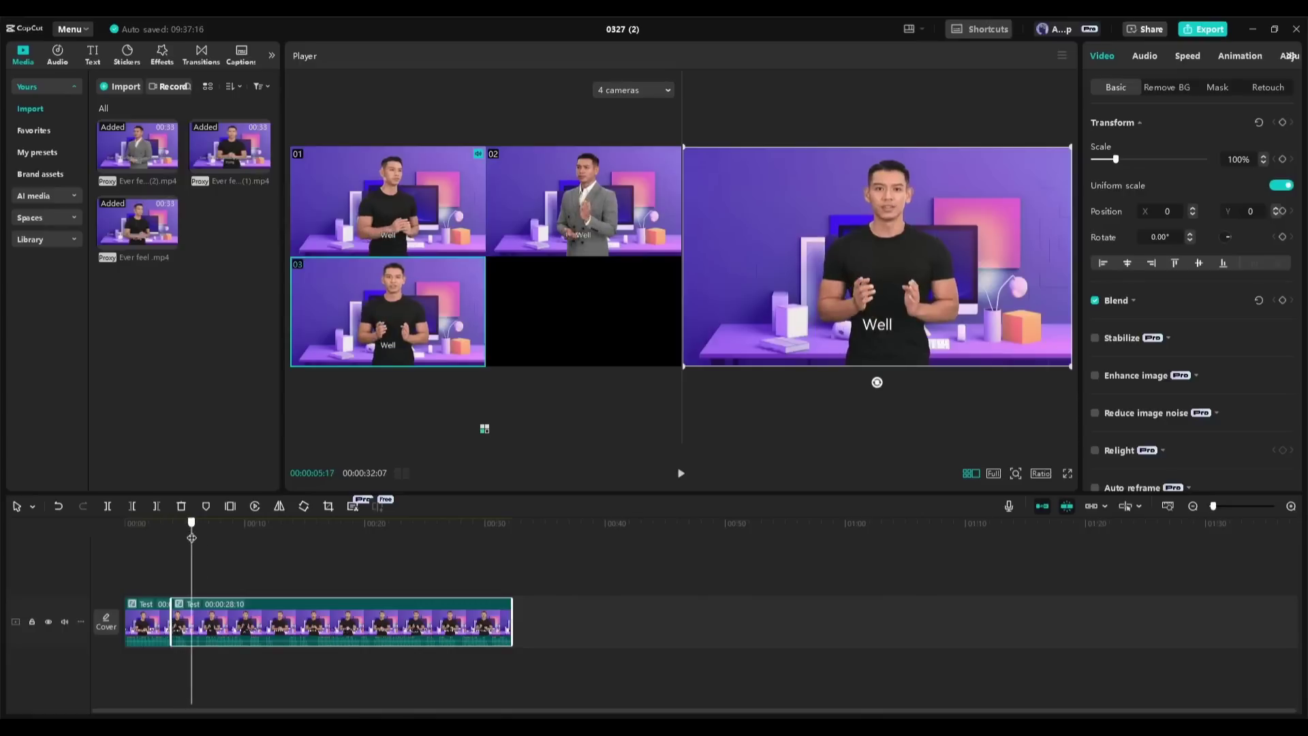
click(108, 507)
click(636, 239)
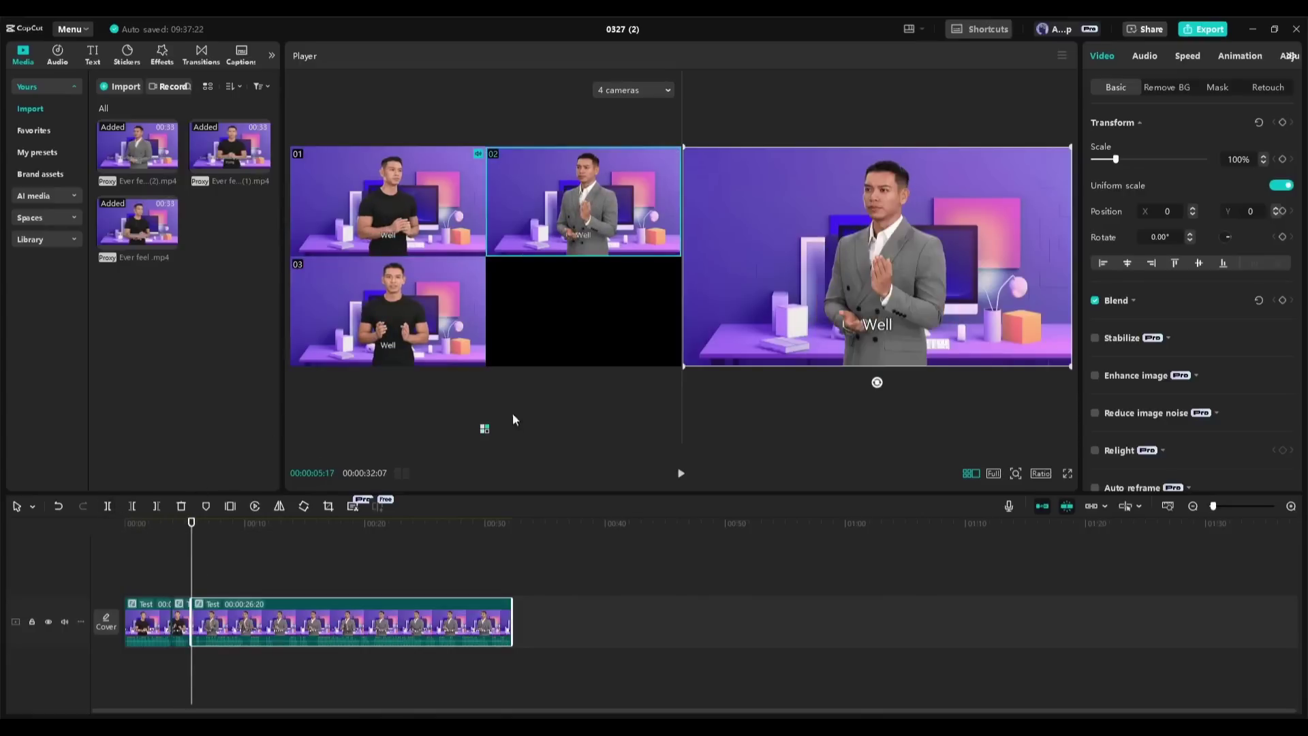
key(Down)
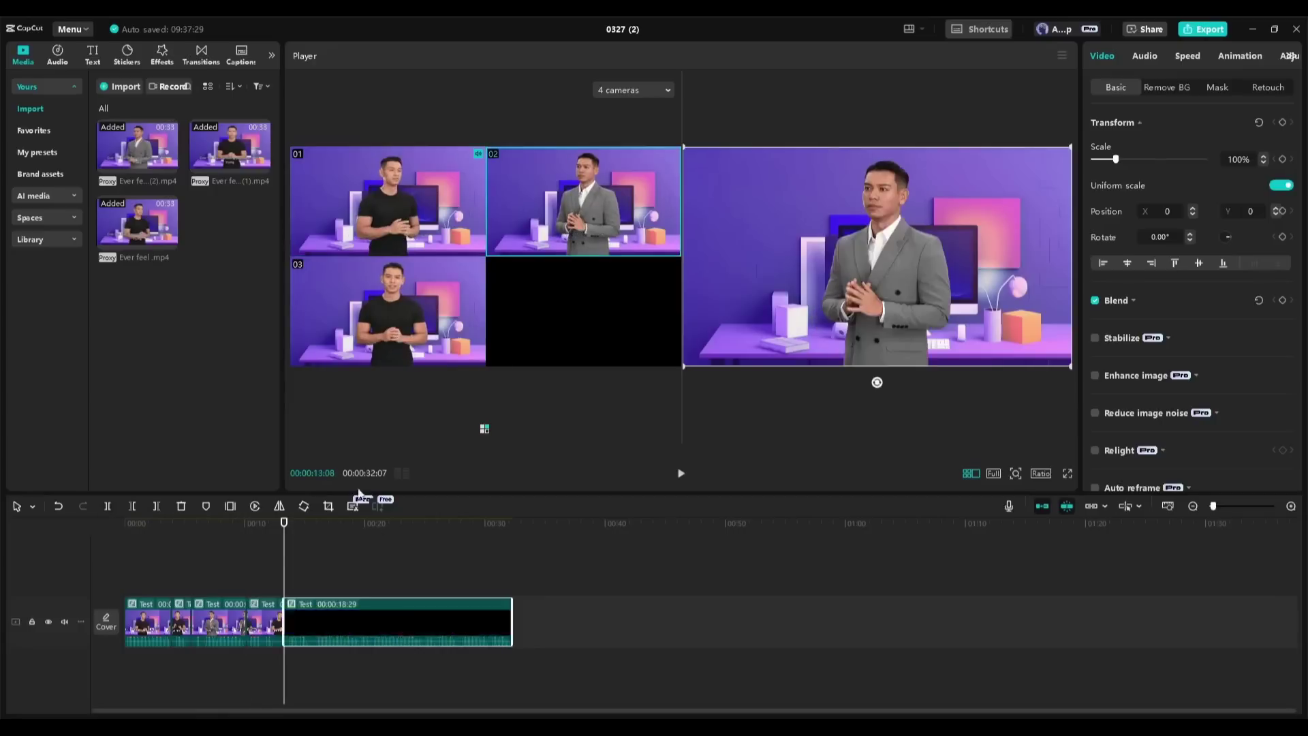
click(458, 300)
Select the Mix transition between the first clips and replay the edit from about three seconds.
click(199, 548)
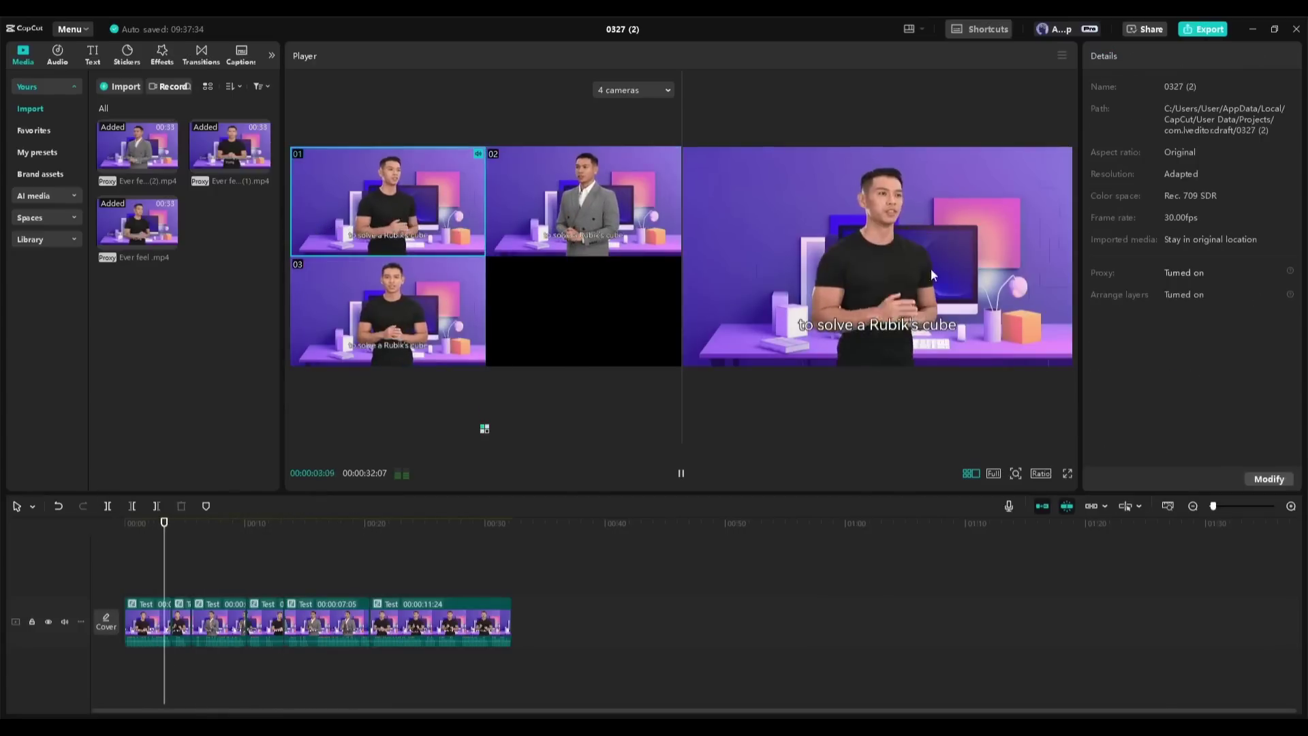
click(173, 621)
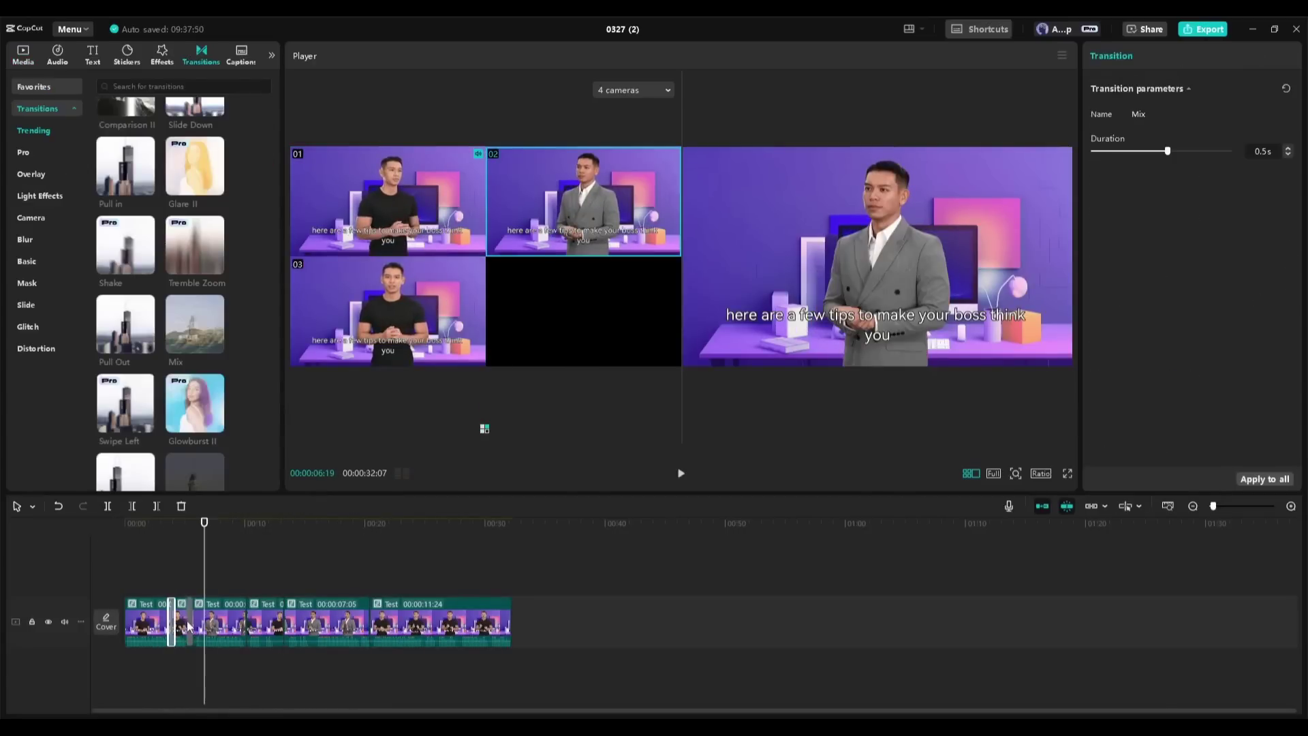
click(160, 530)
key(space)
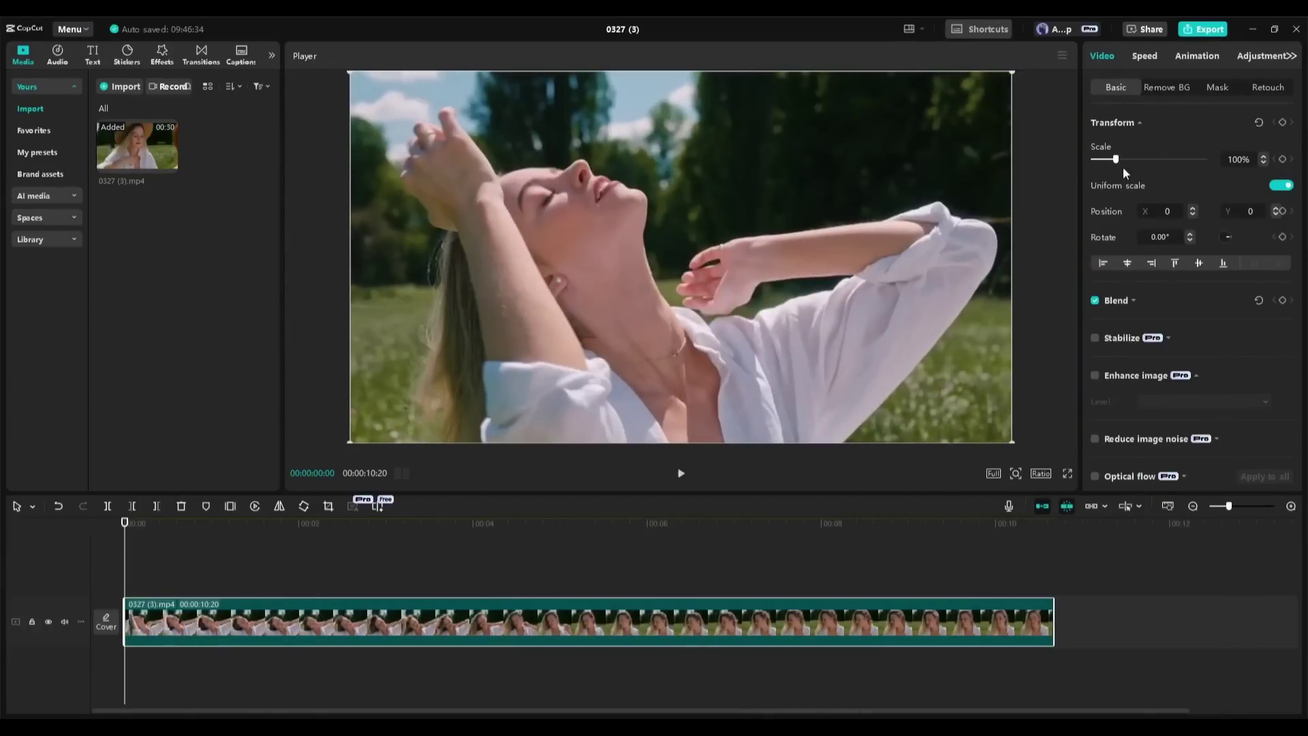
Turn on Enhance image for the meadow clip and check the enhancement levels, keeping UHD.
scroll(1137, 239, down, 5)
scroll(1144, 452, up, 5)
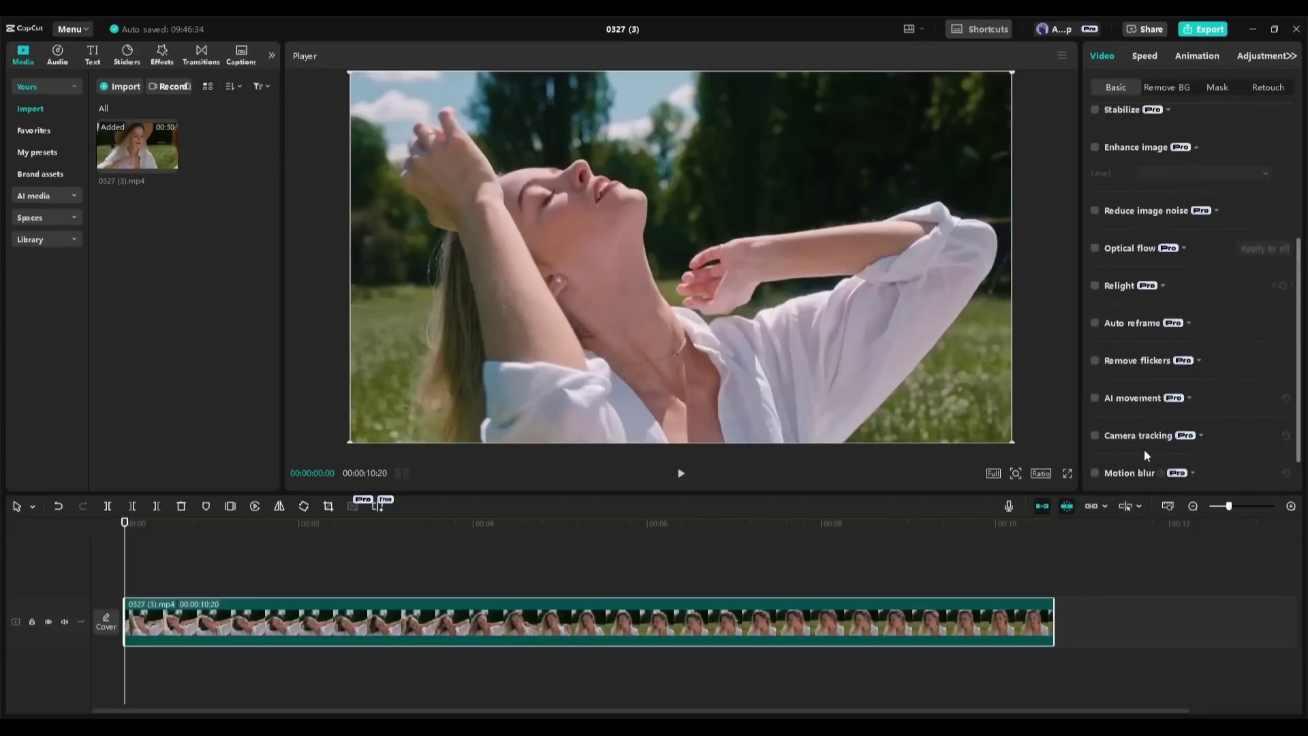
scroll(1144, 451, down, 5)
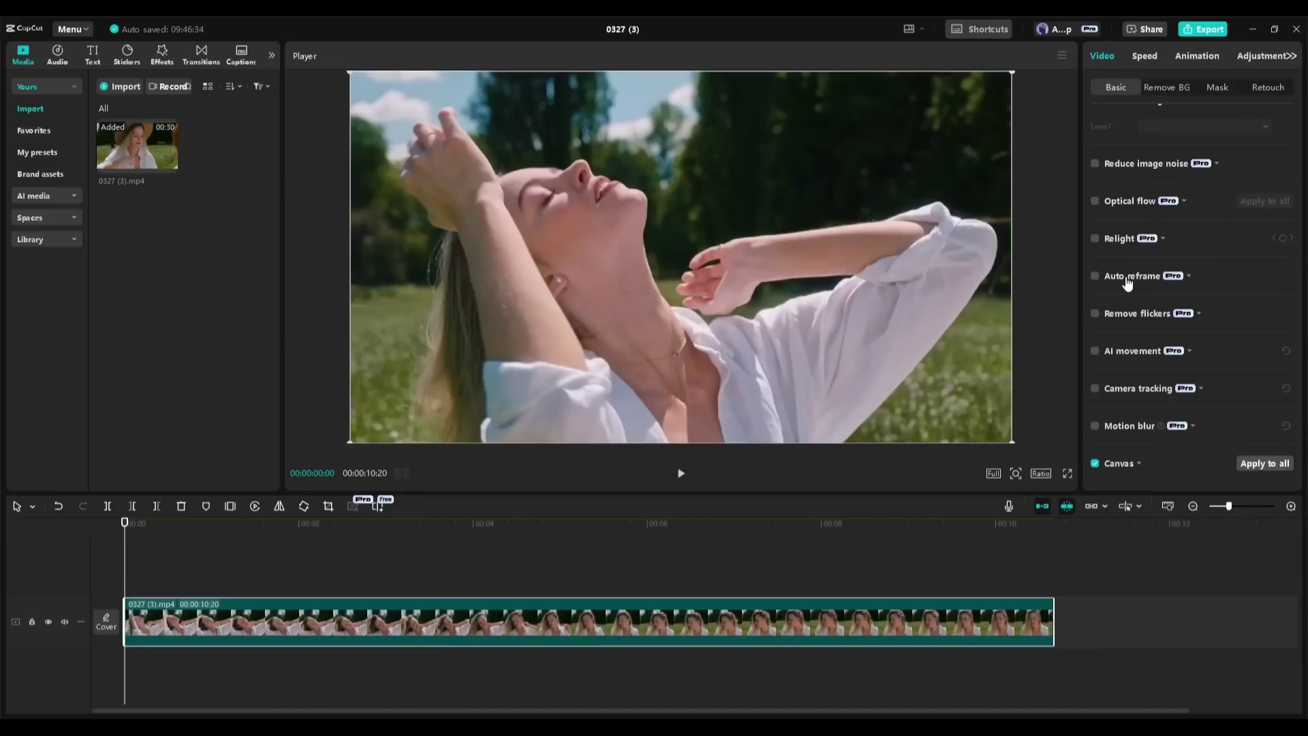
scroll(1127, 283, up, 3)
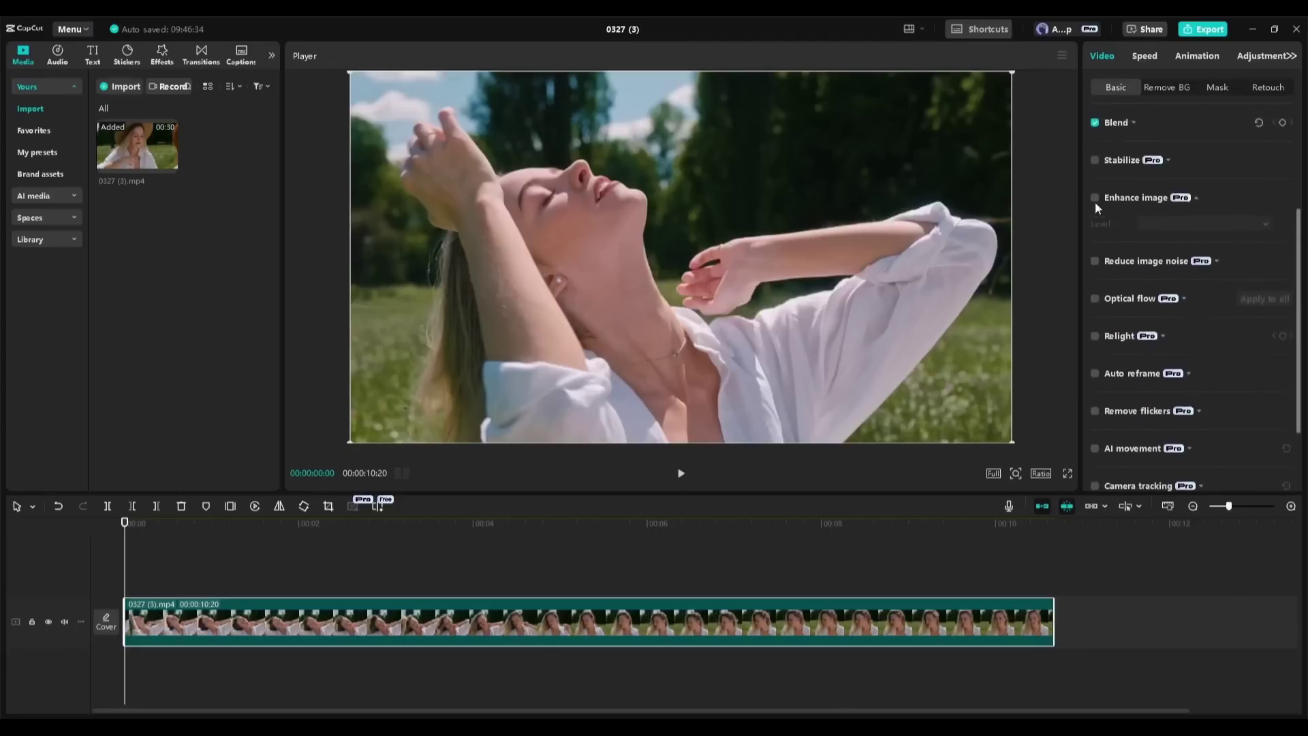
click(1094, 200)
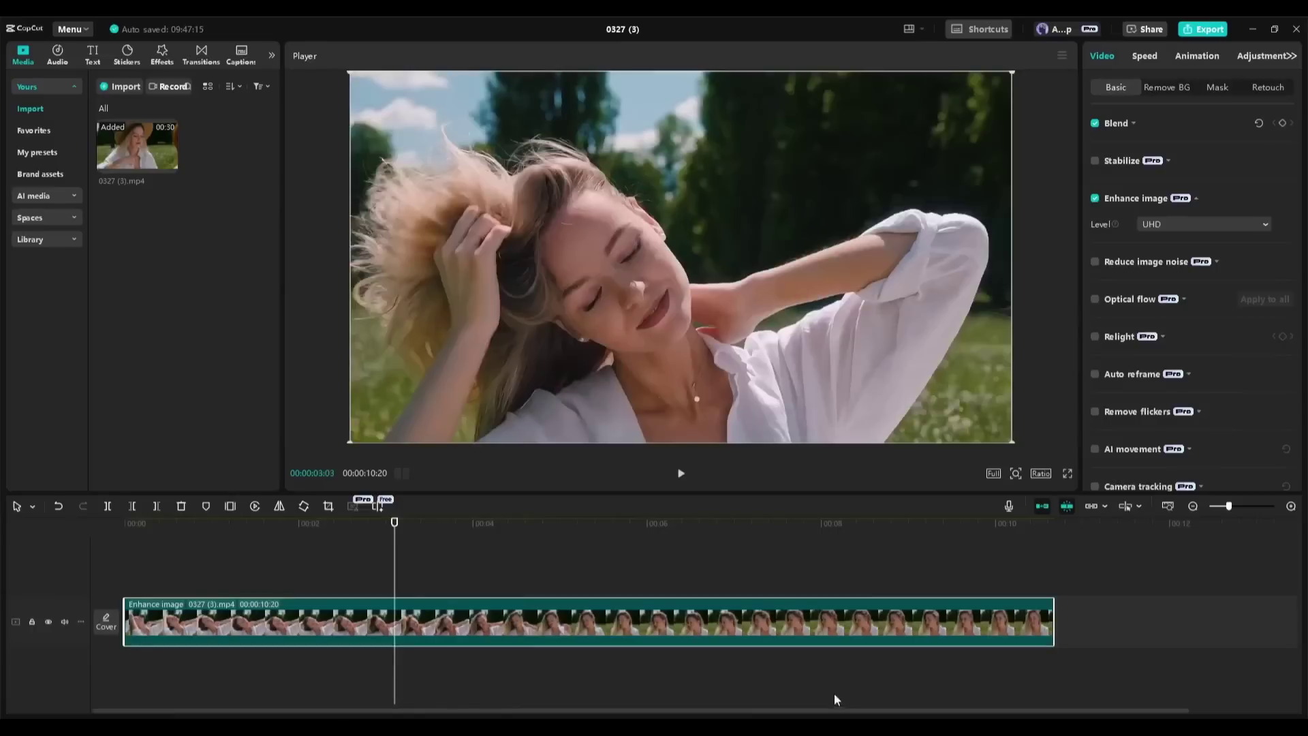
drag(233, 539, 102, 541)
click(1176, 223)
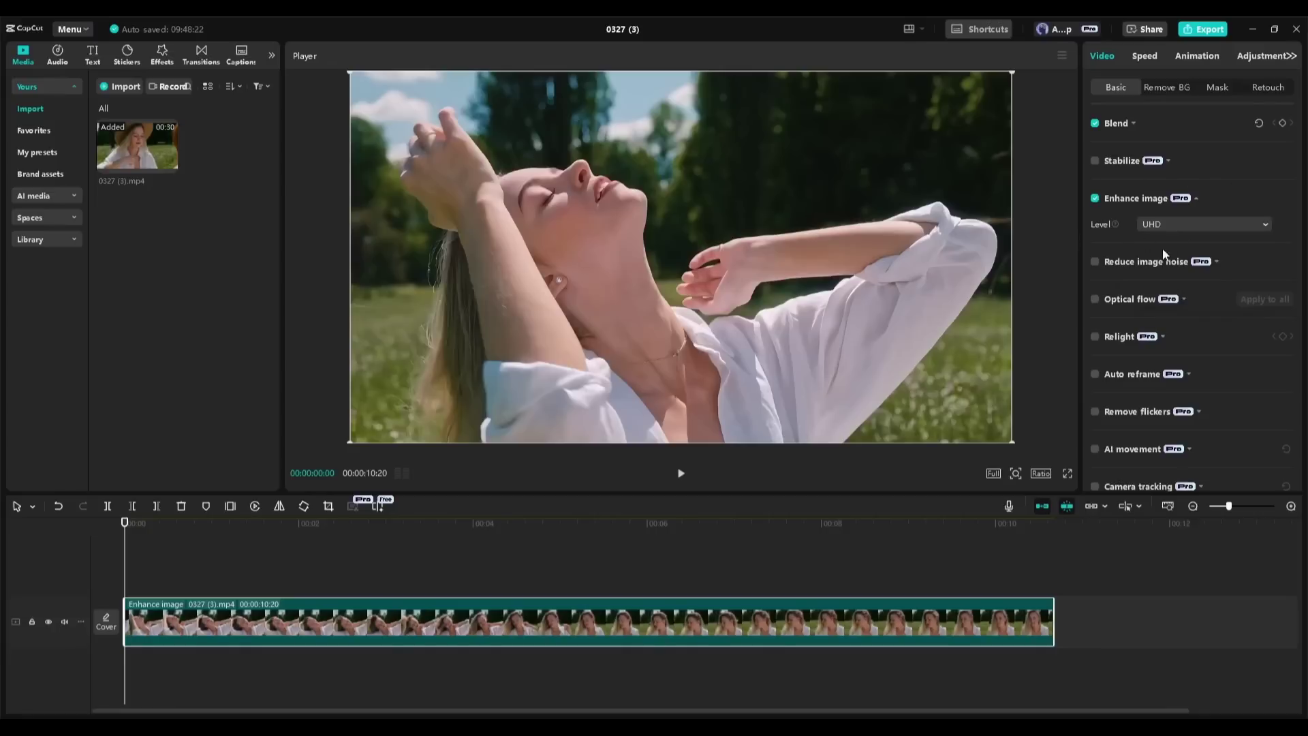
Turn on Reduce image noise for the clip at the Weak level.
click(1096, 263)
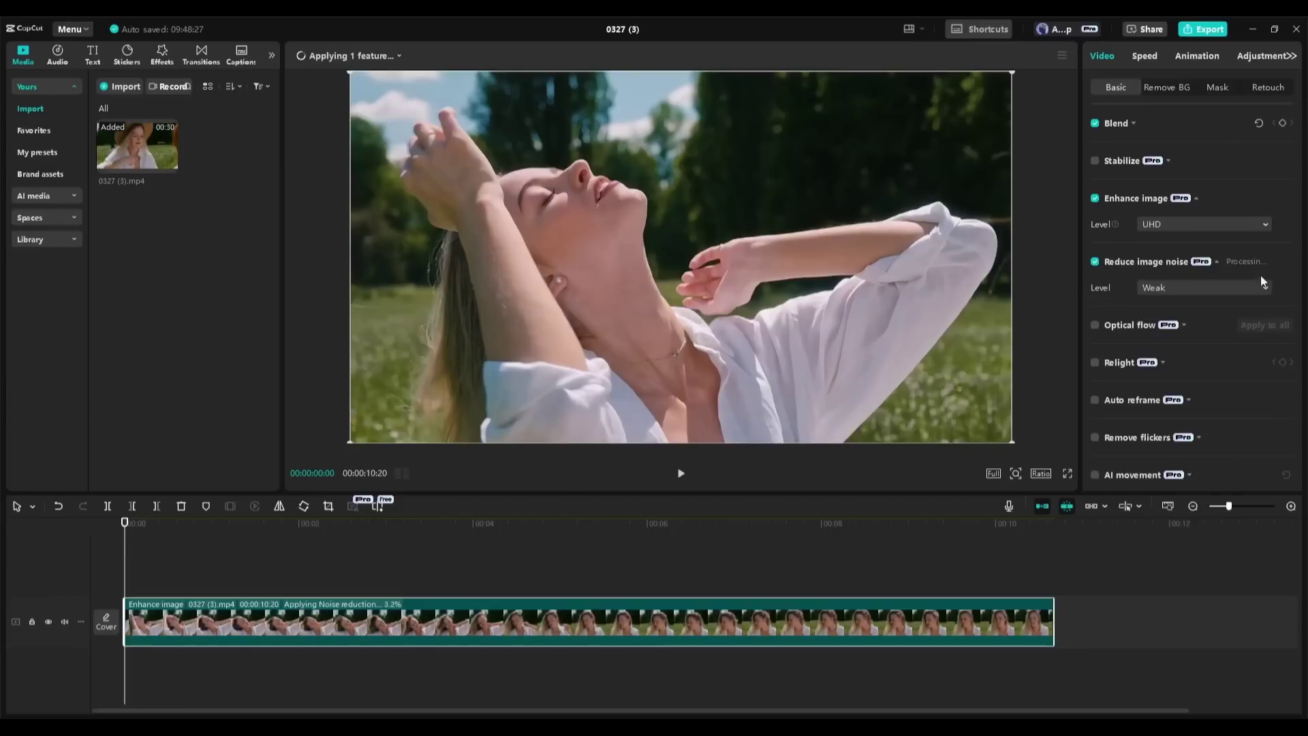
click(1175, 289)
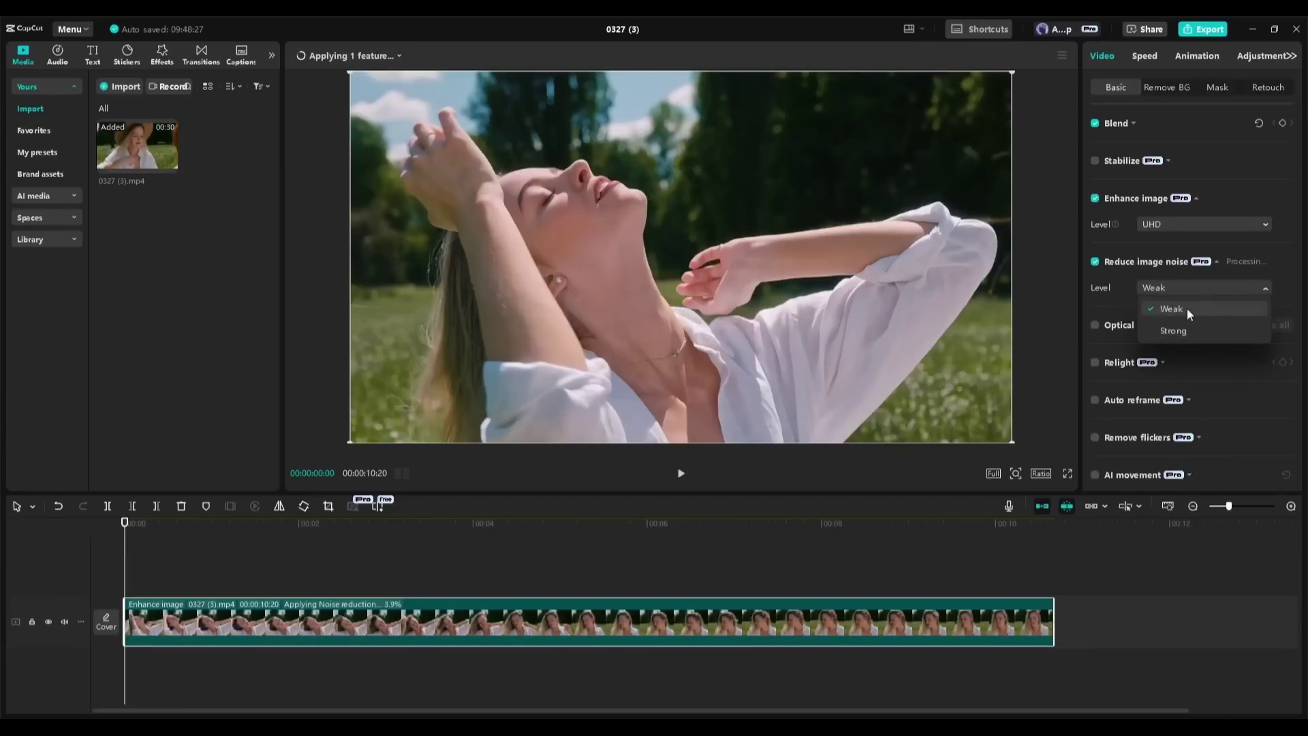
click(1187, 311)
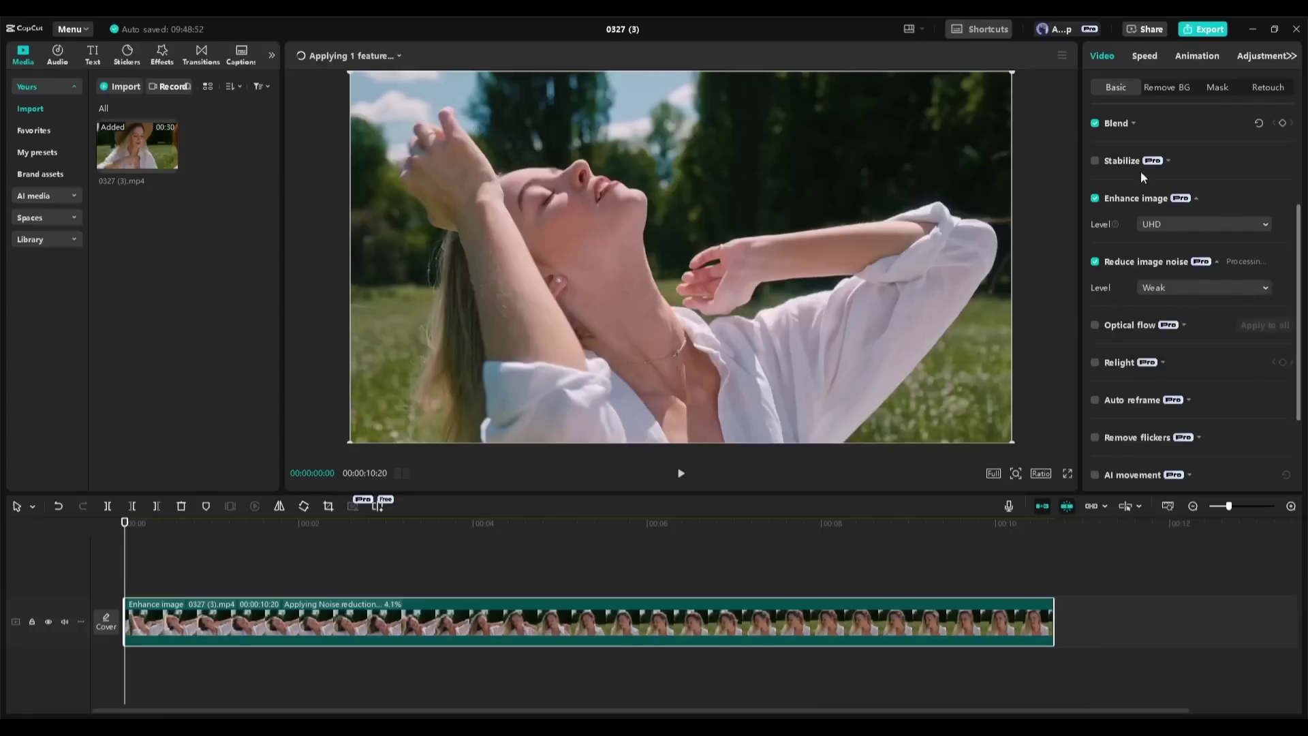
Turn on Optical flow at 60 fps and confirm the project frame-rate change.
click(1095, 326)
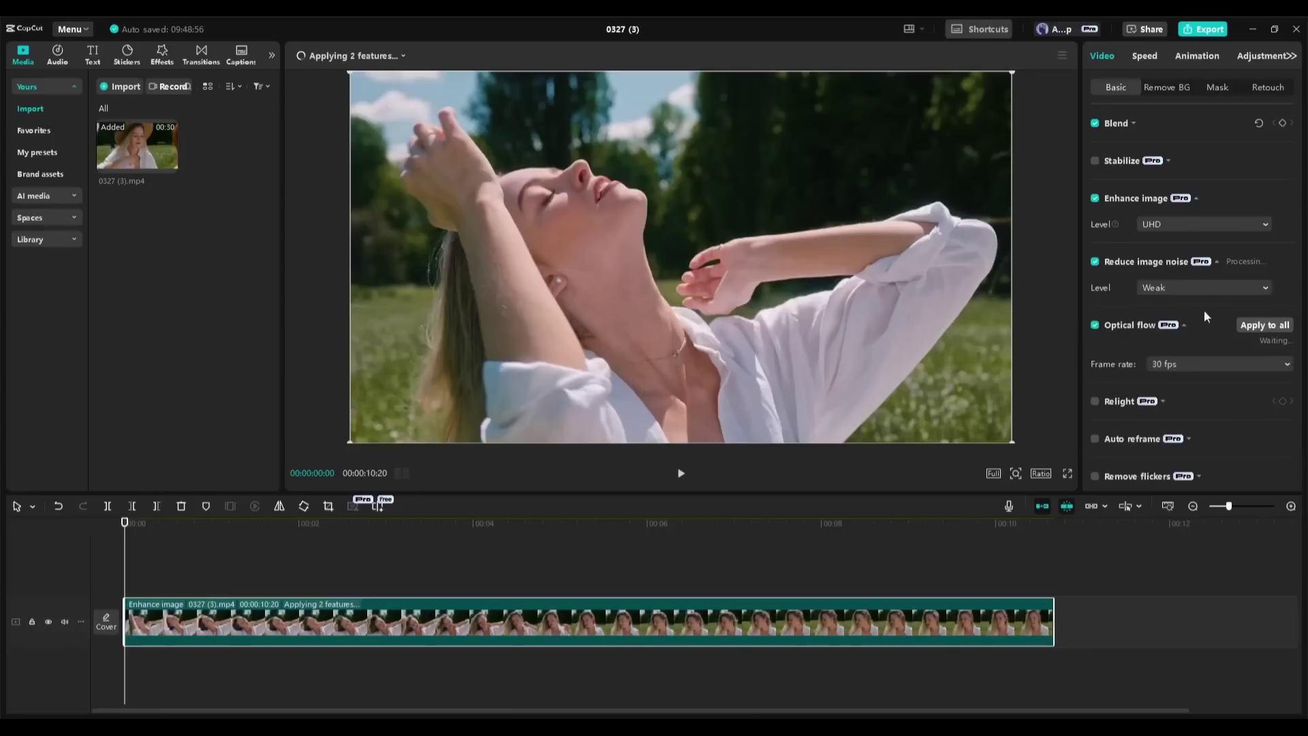
click(1196, 362)
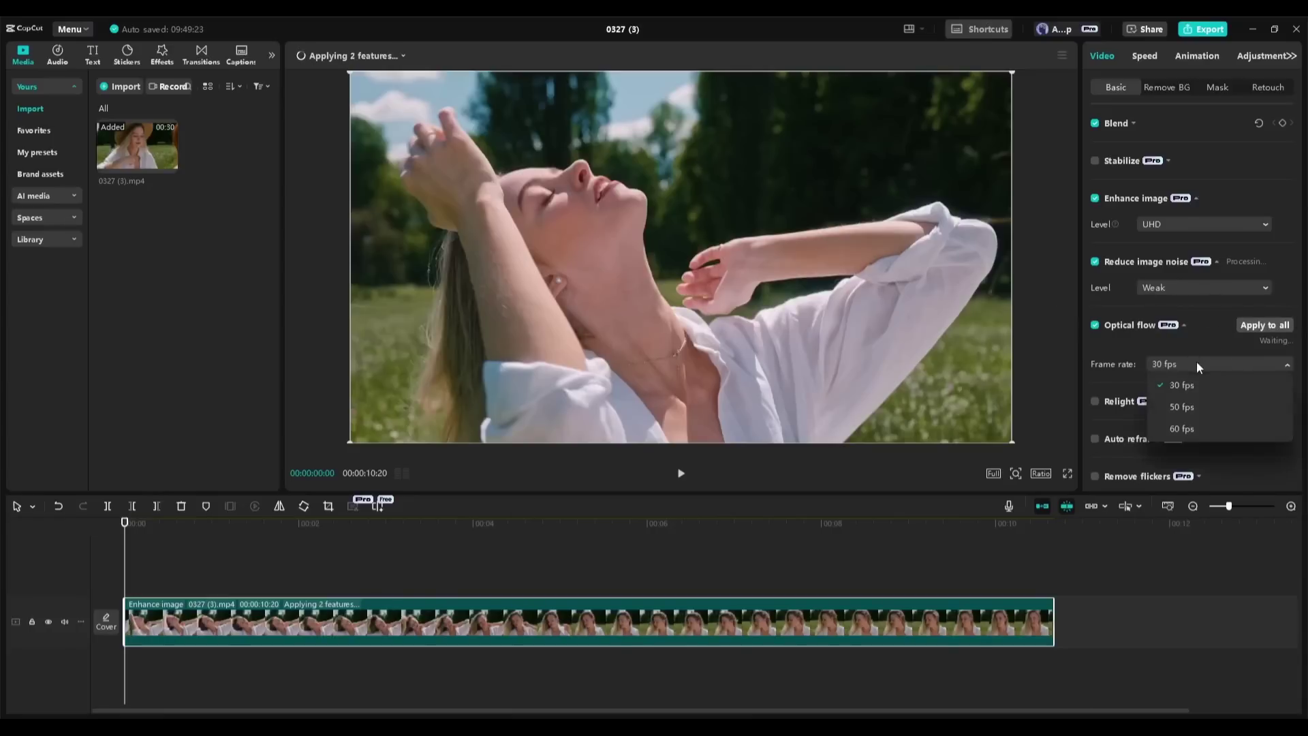
click(1192, 428)
click(682, 403)
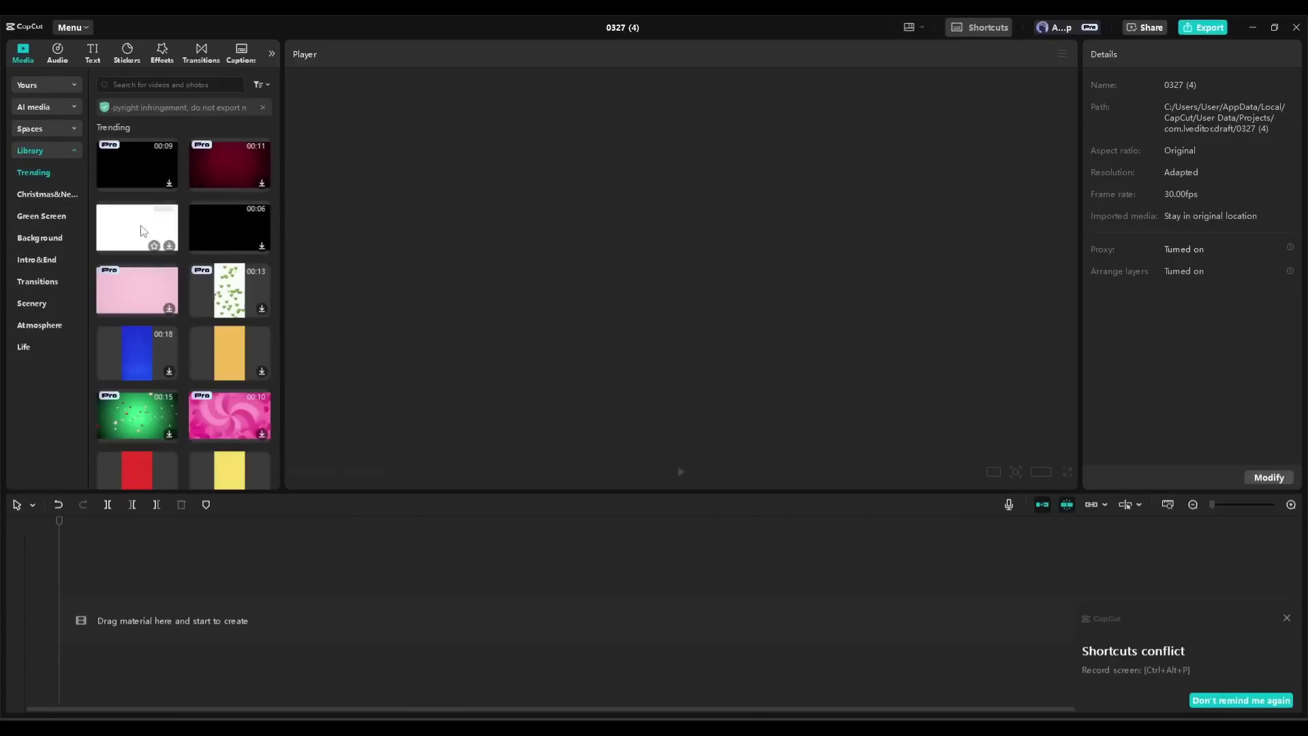
Place the black library clip on the timeline with a default text layer above it.
drag(143, 230, 166, 619)
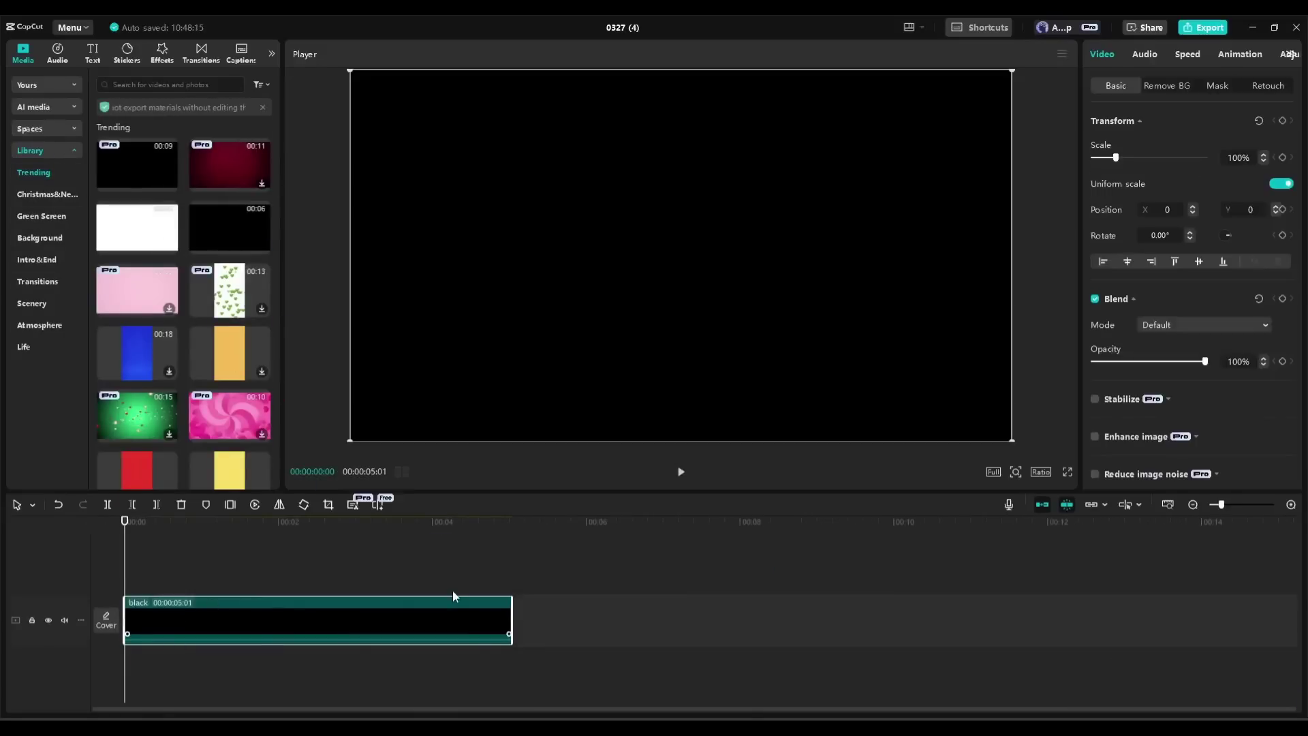
click(89, 56)
drag(240, 590, 149, 594)
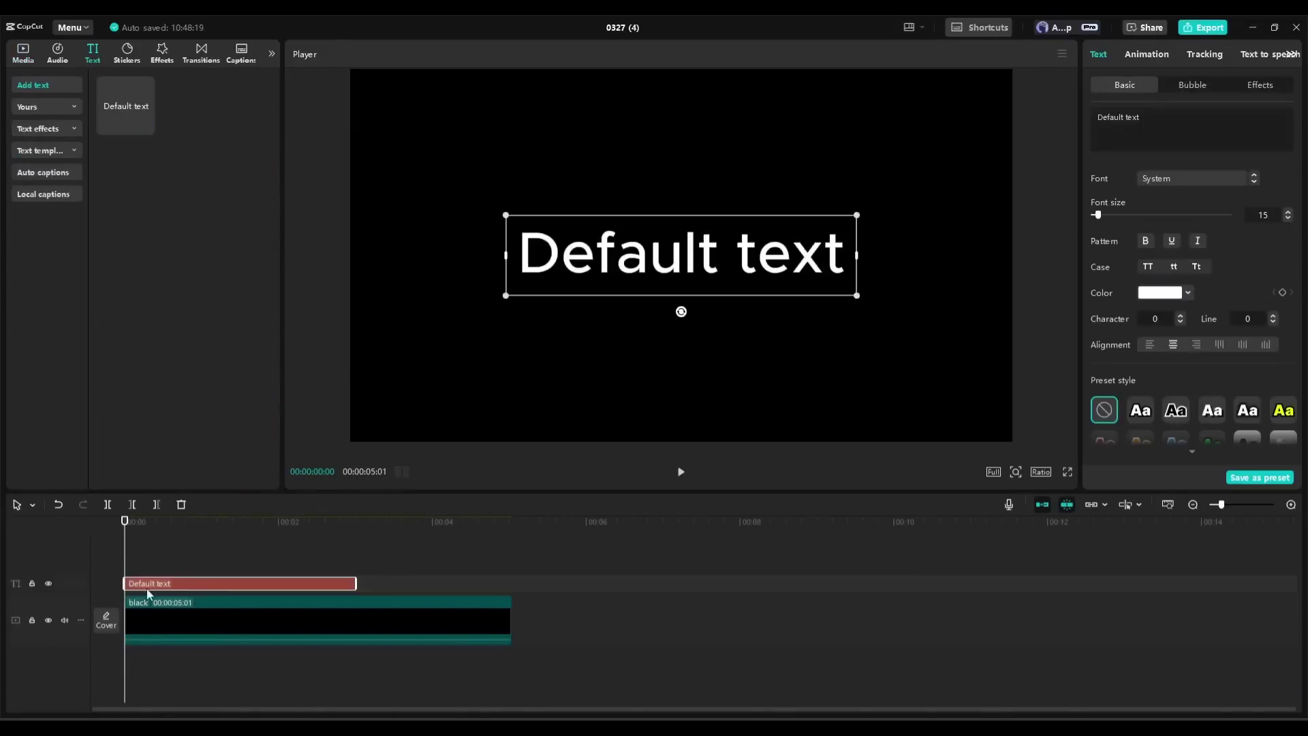
Change the text to 'AI Lockup' in the Penting-CF-Heavy font.
click(1222, 117)
text(AI)
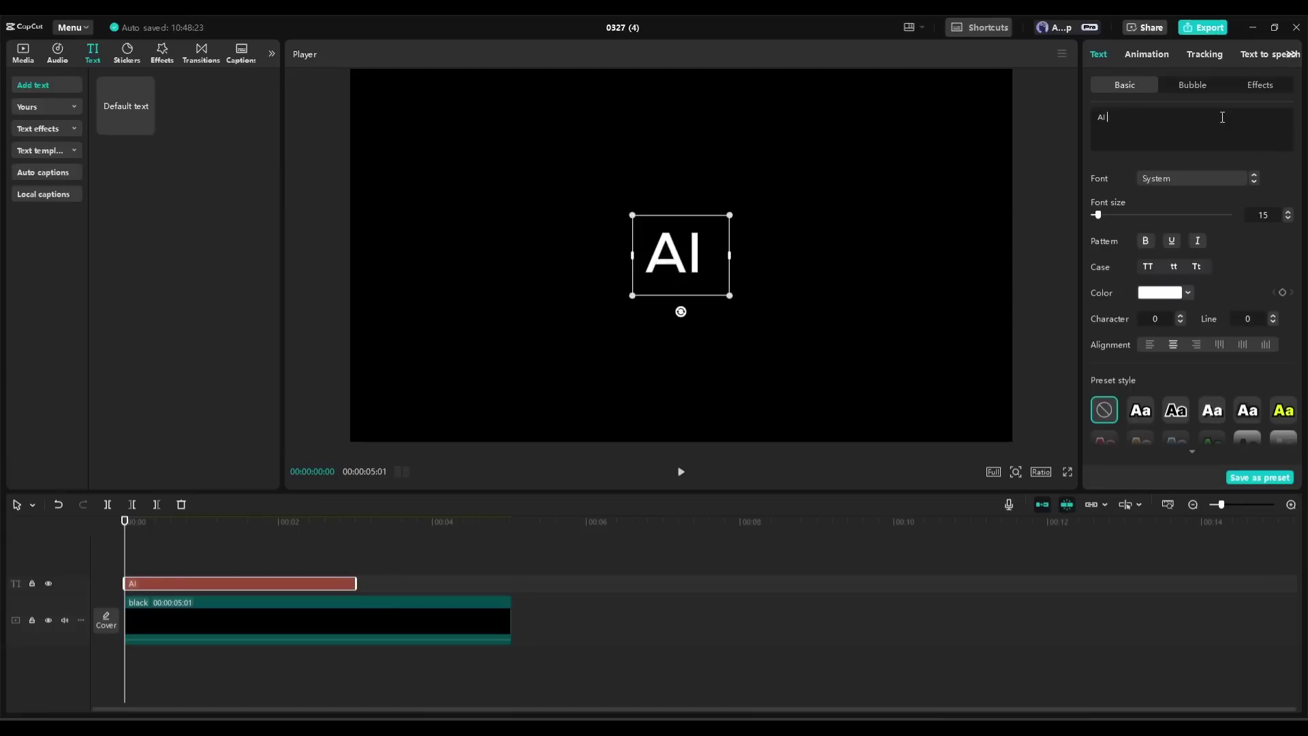
text( Lockup)
click(1193, 176)
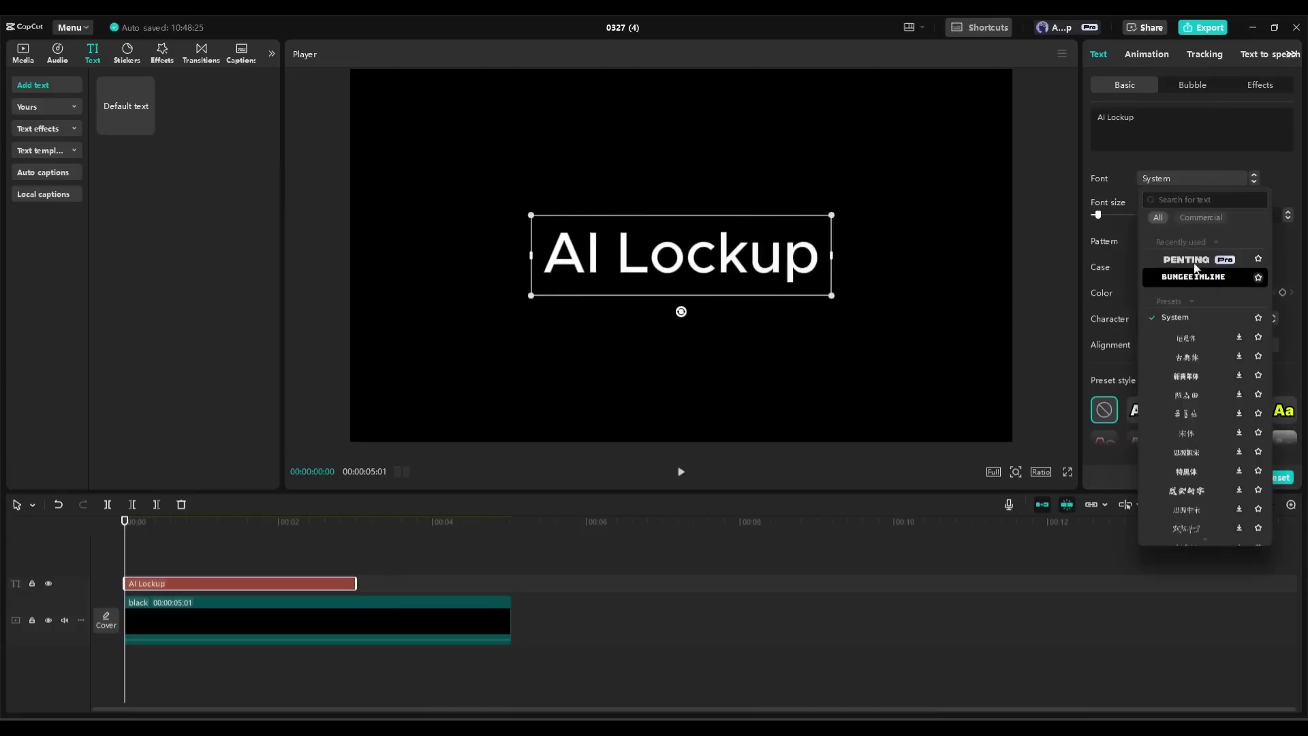
click(1209, 262)
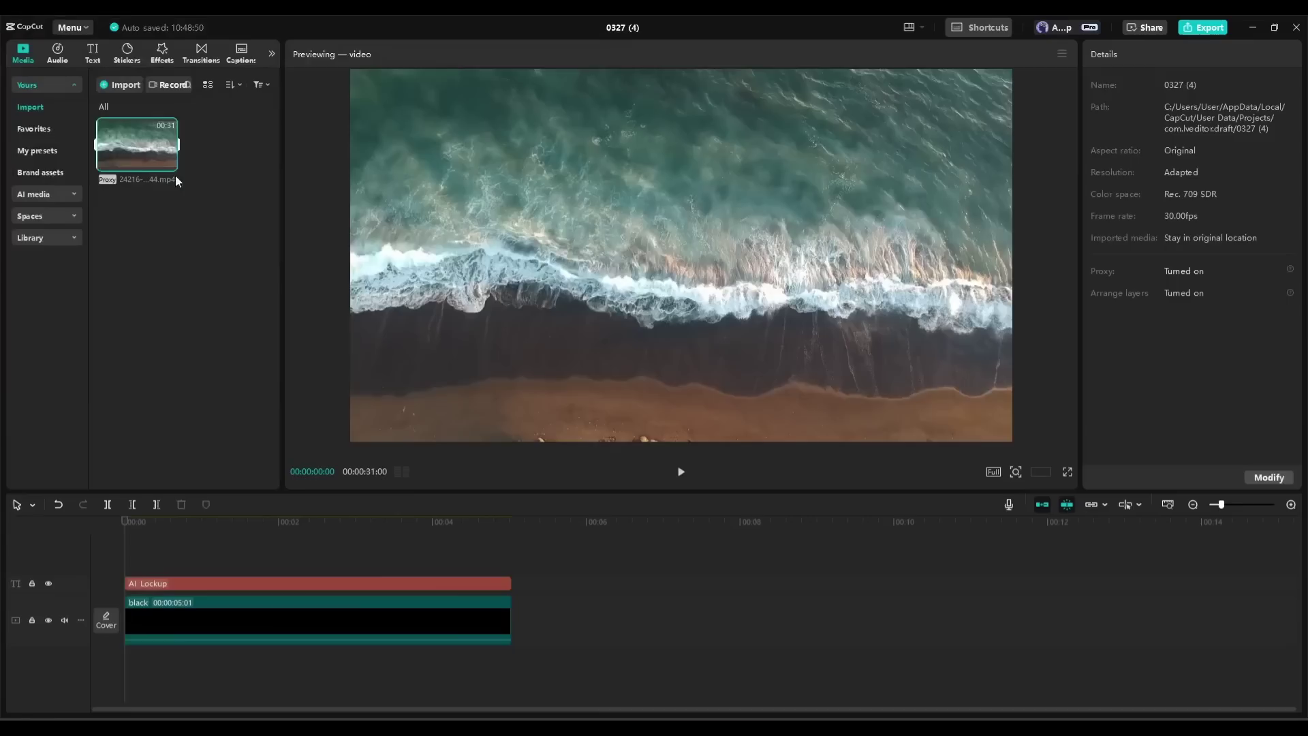
Put the ocean video on a new top track above the AI Lockup text, at the two-second mark.
drag(169, 160, 167, 584)
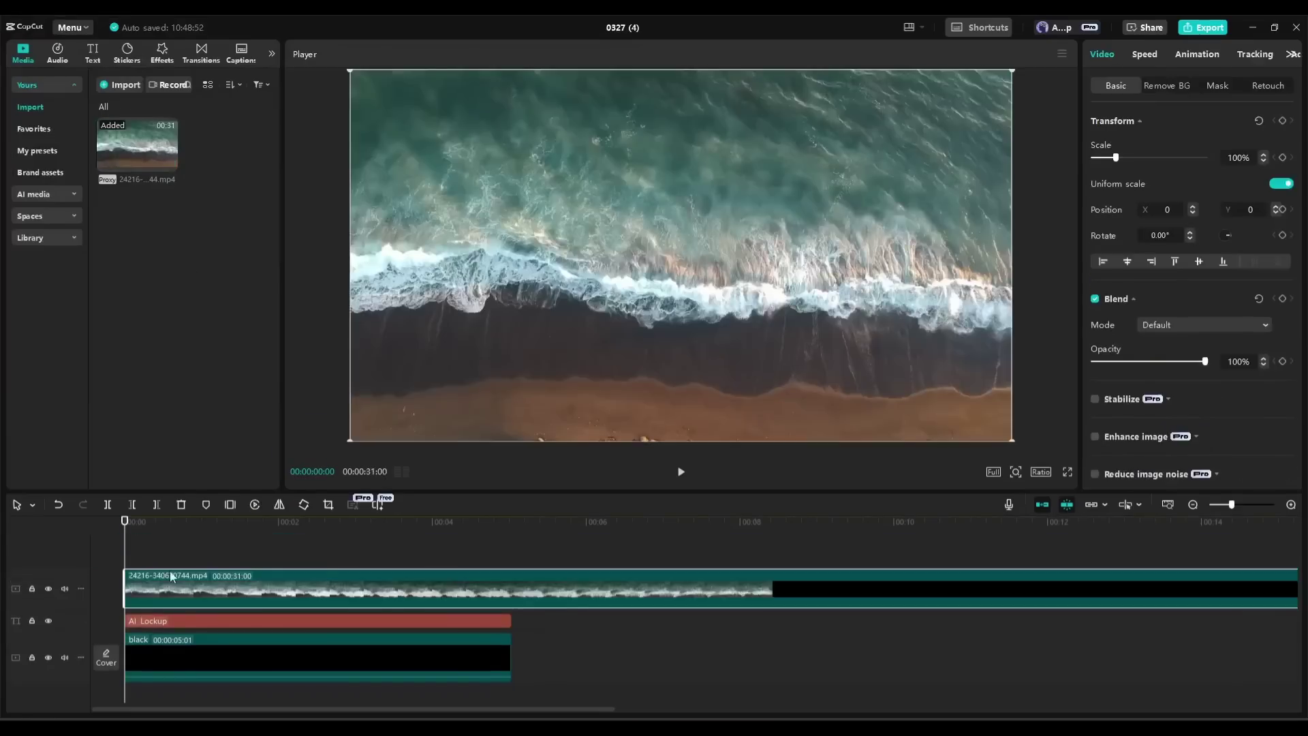
click(481, 619)
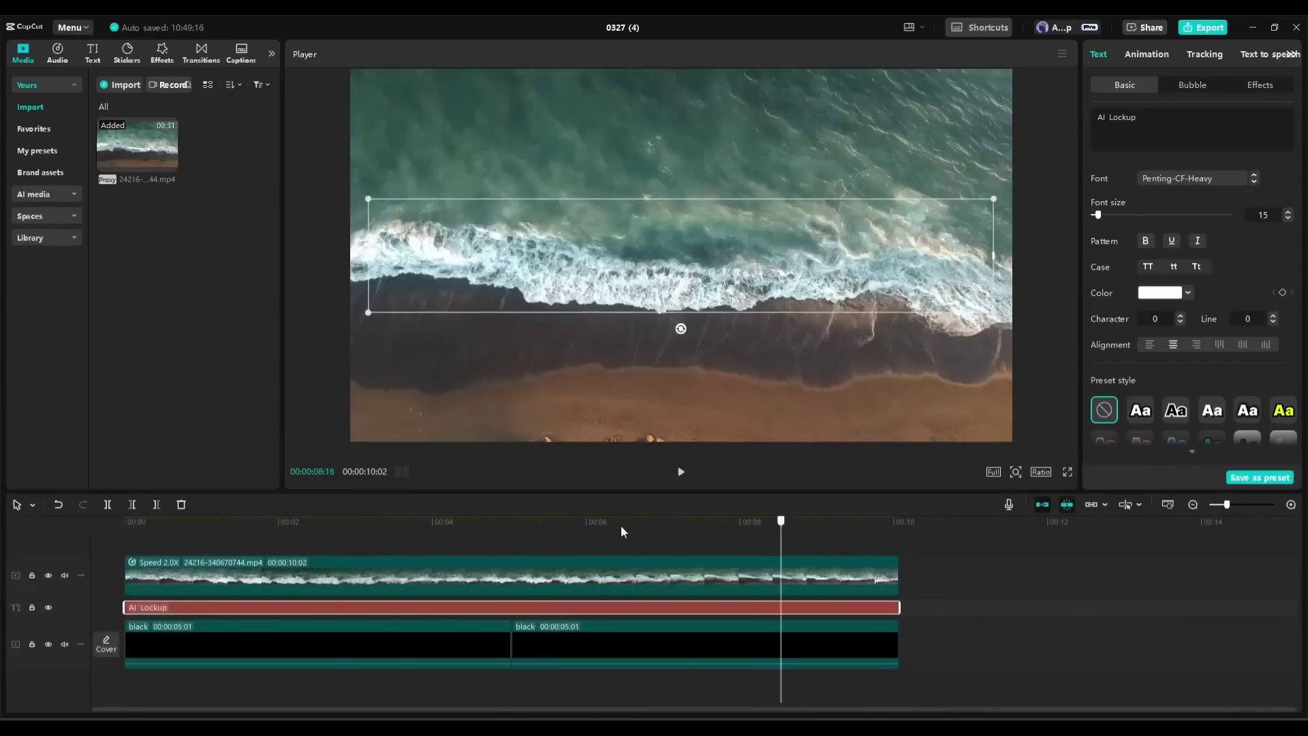
click(278, 522)
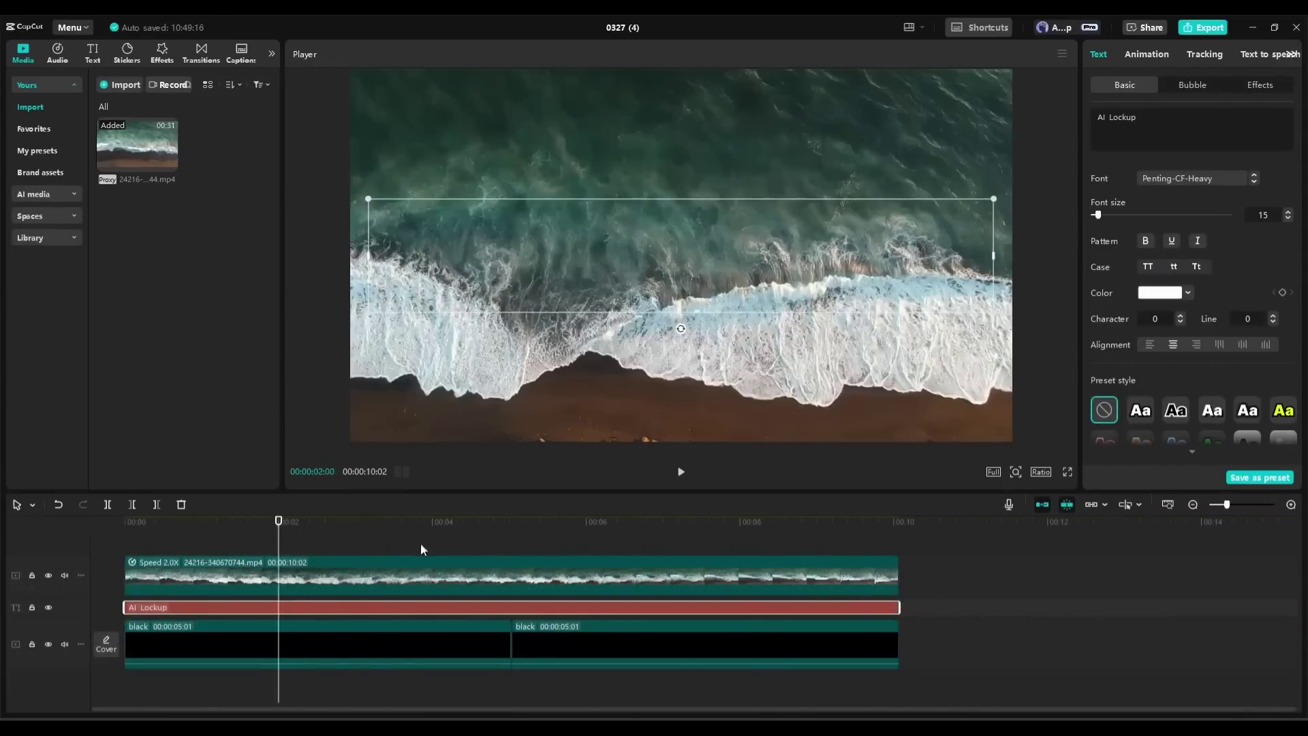
click(320, 569)
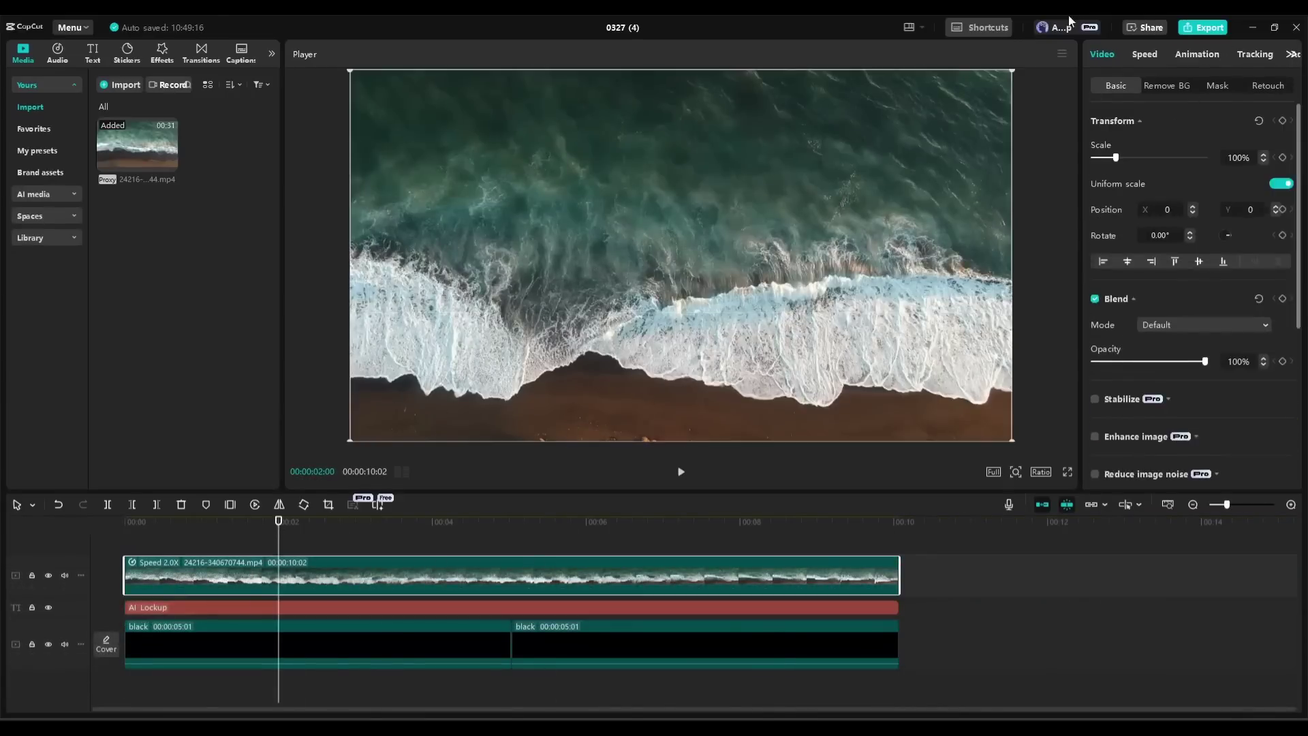
Set the ocean clip's blend mode to Darken and play the preview to check it.
scroll(1103, 191, down, 3)
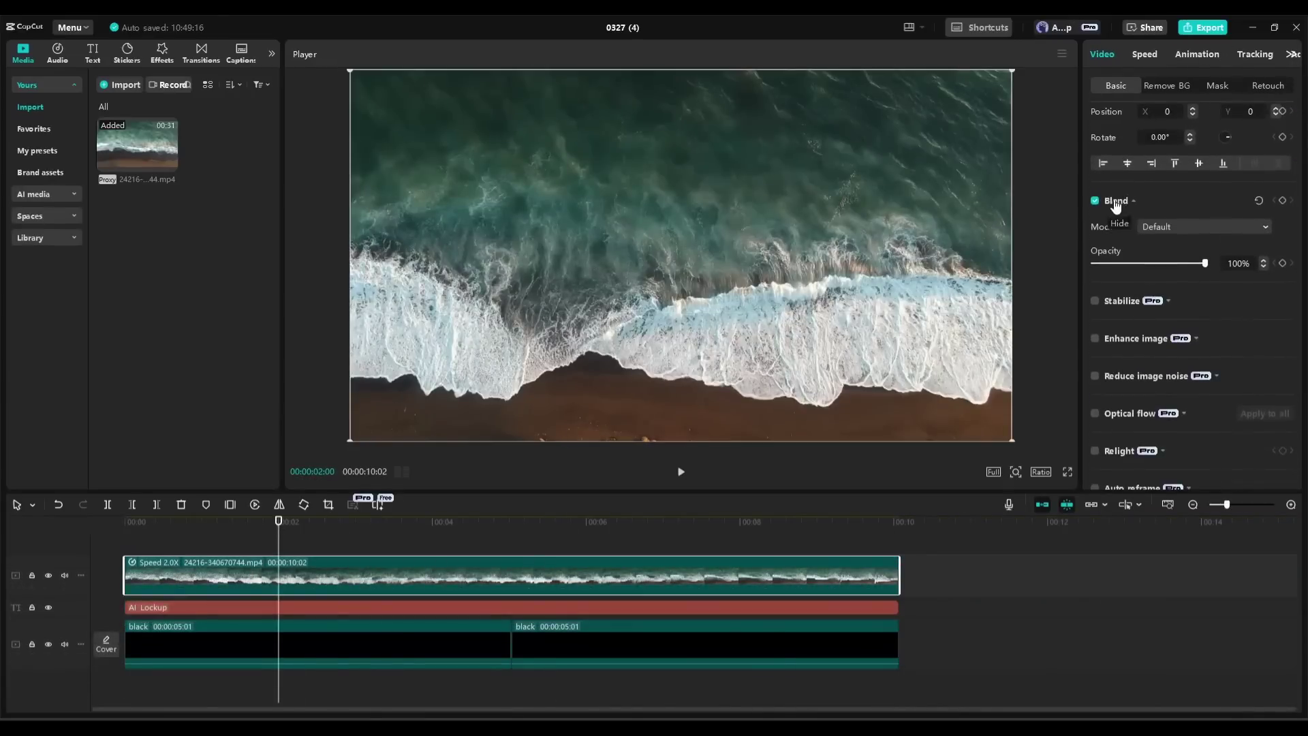
click(1182, 228)
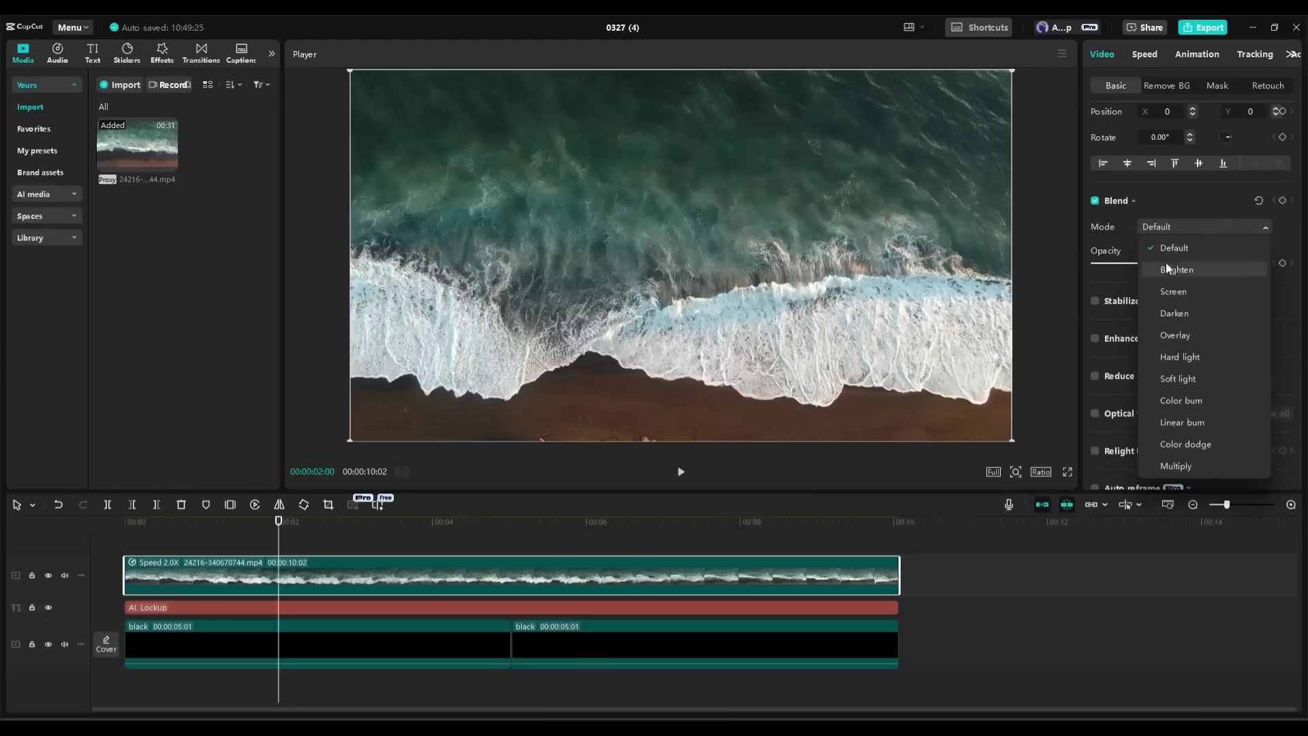
click(1191, 313)
key(space)
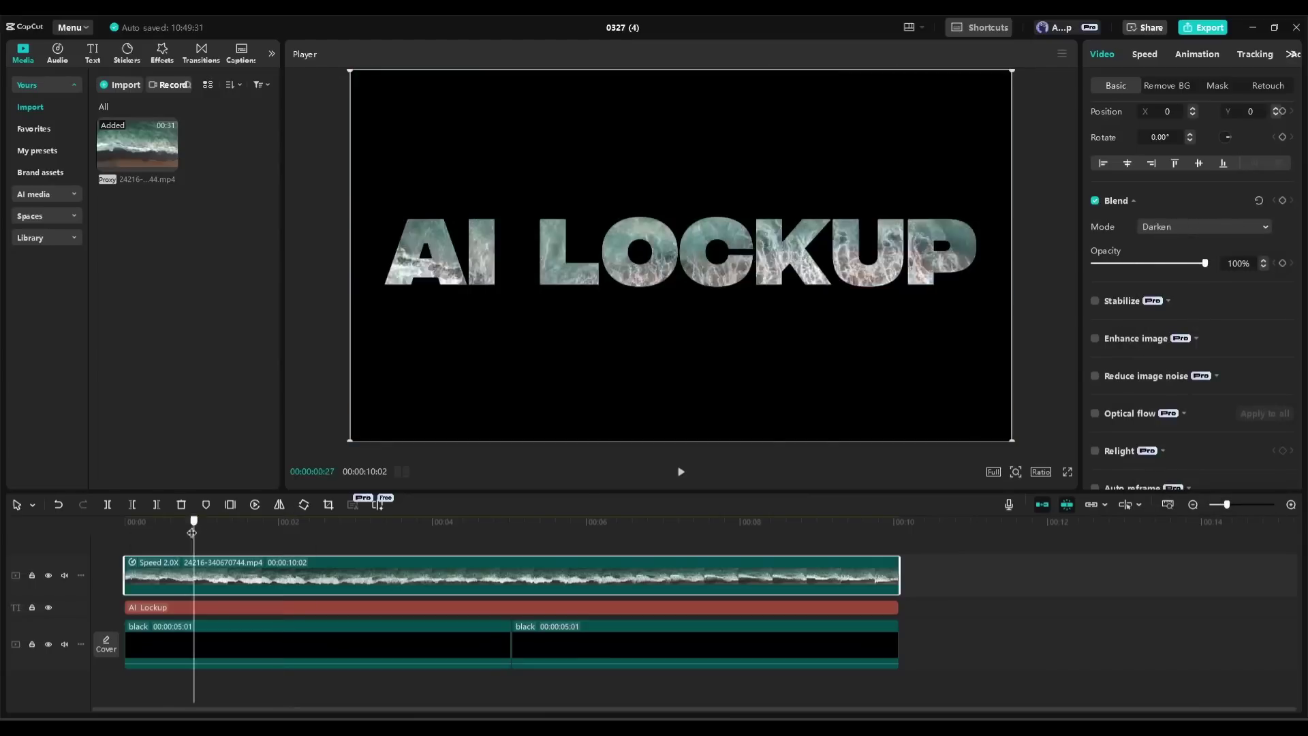
key(space)
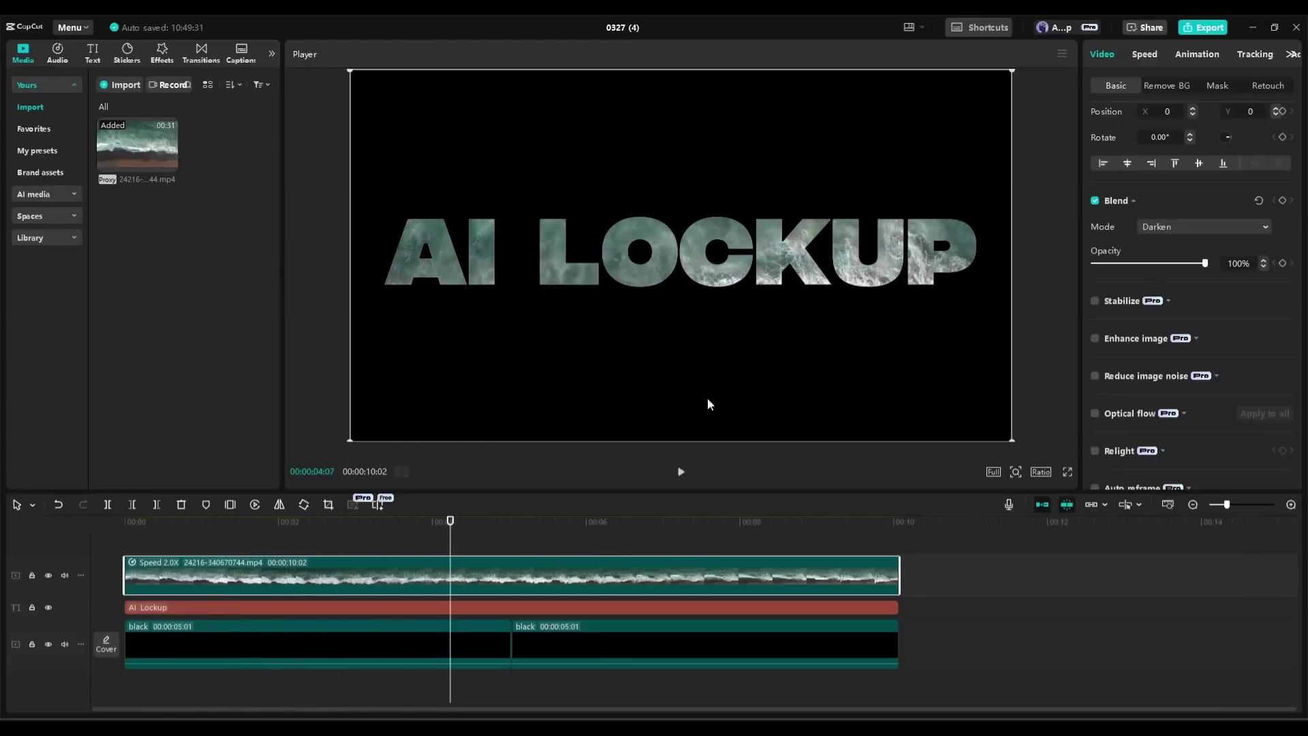
click(609, 266)
Give the AI Lockup text the Wave loop animation and preview the rippling letters.
click(1132, 56)
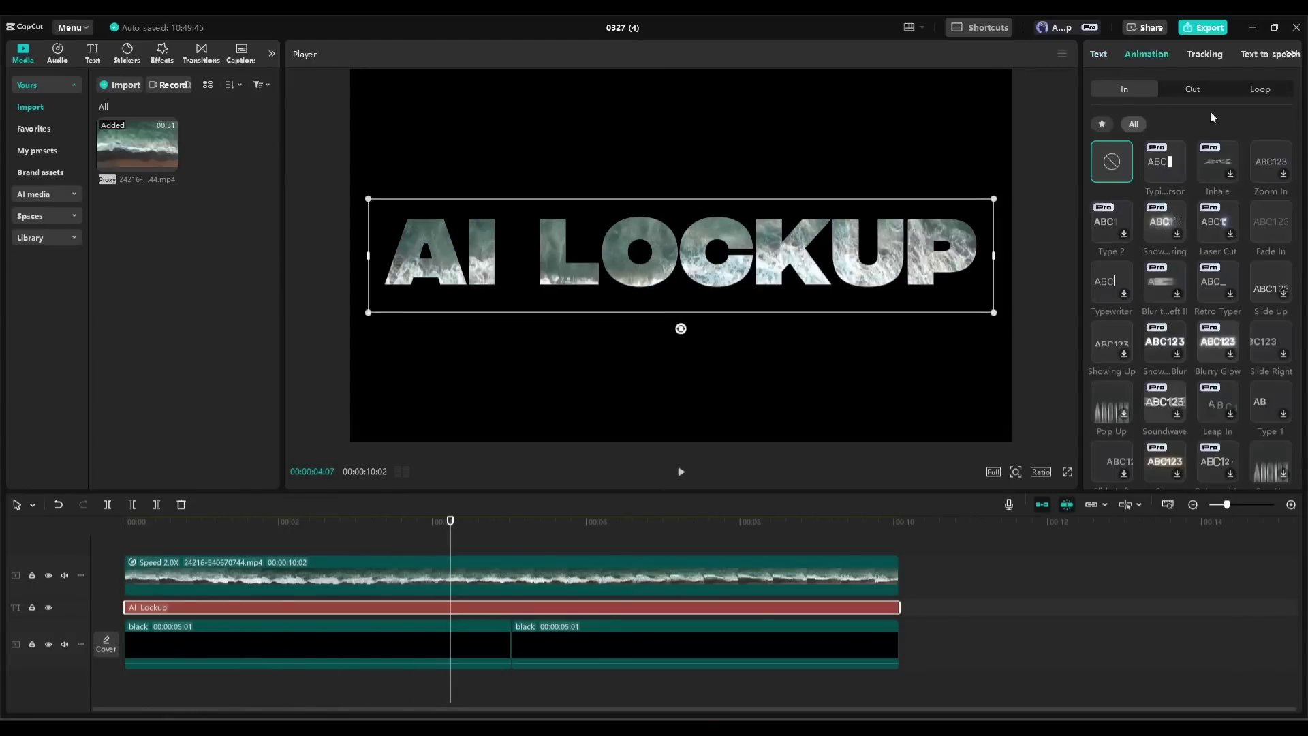
click(1260, 90)
click(1268, 303)
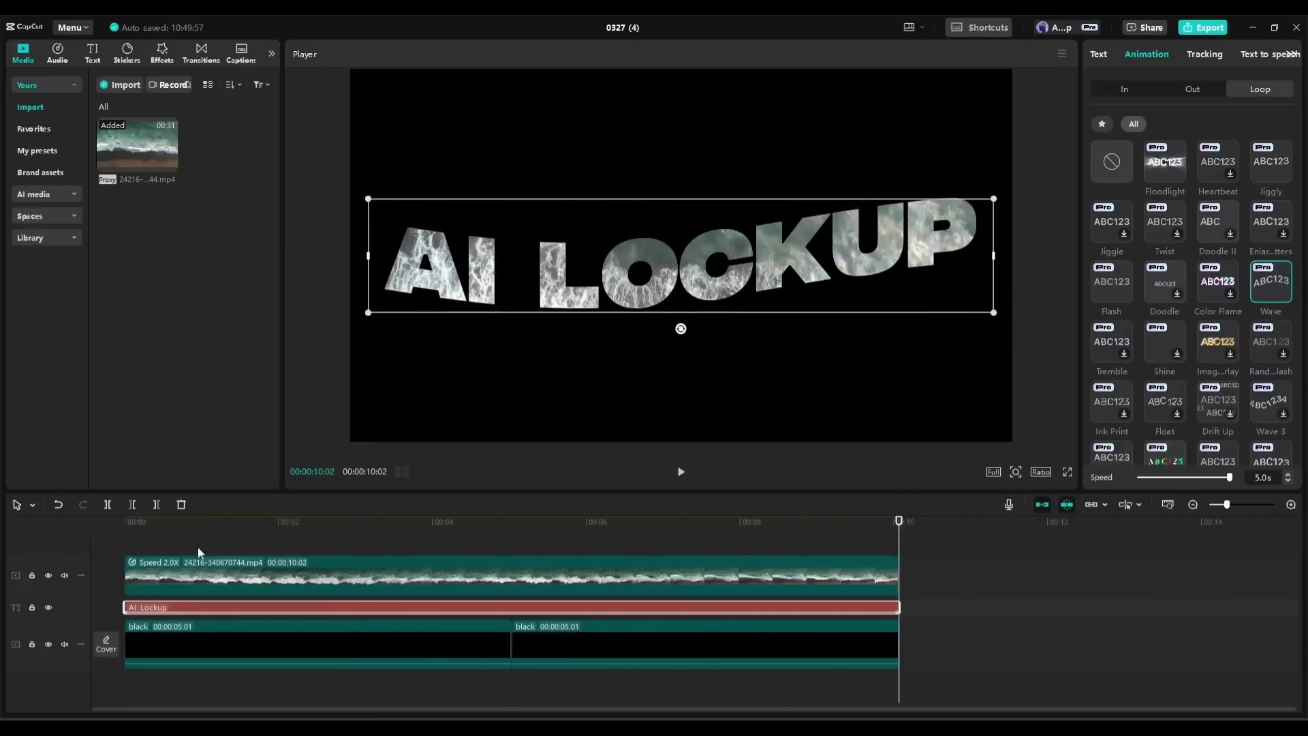
click(951, 516)
key(space)
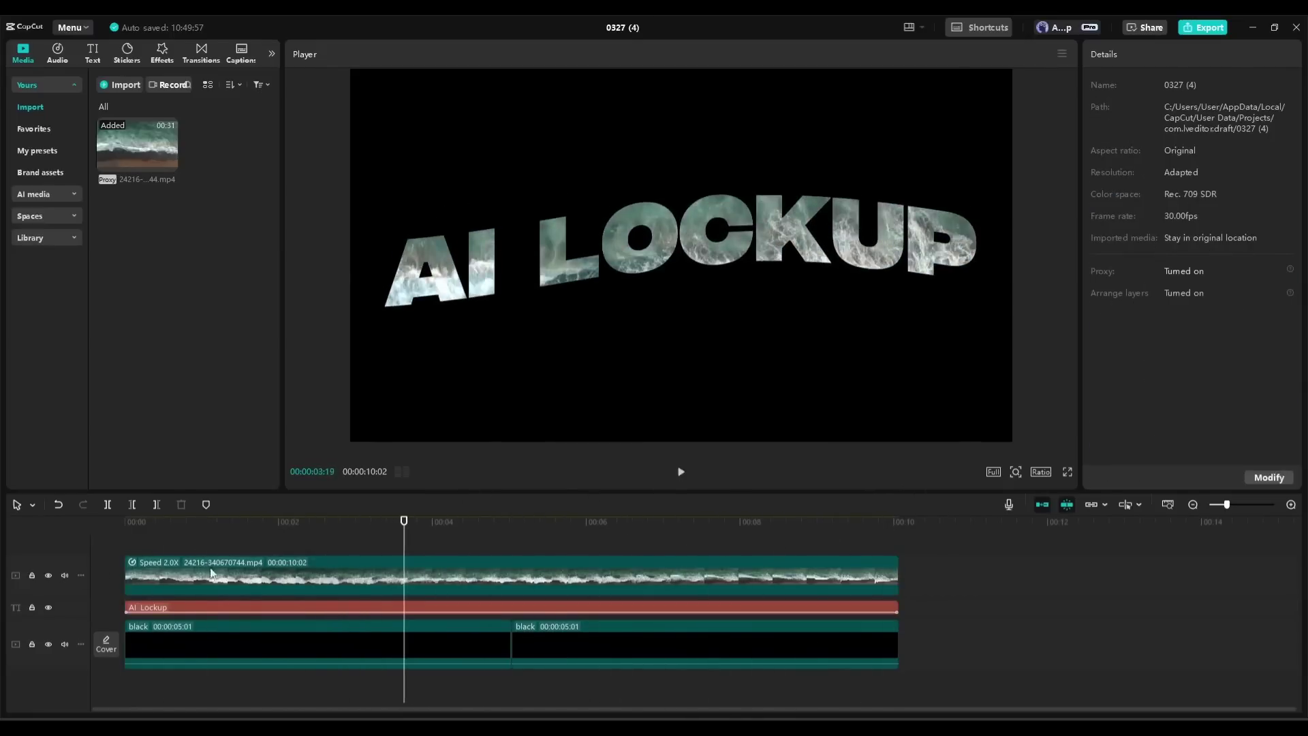
Browse the music library and sticker collection, widening the left panel.
click(57, 65)
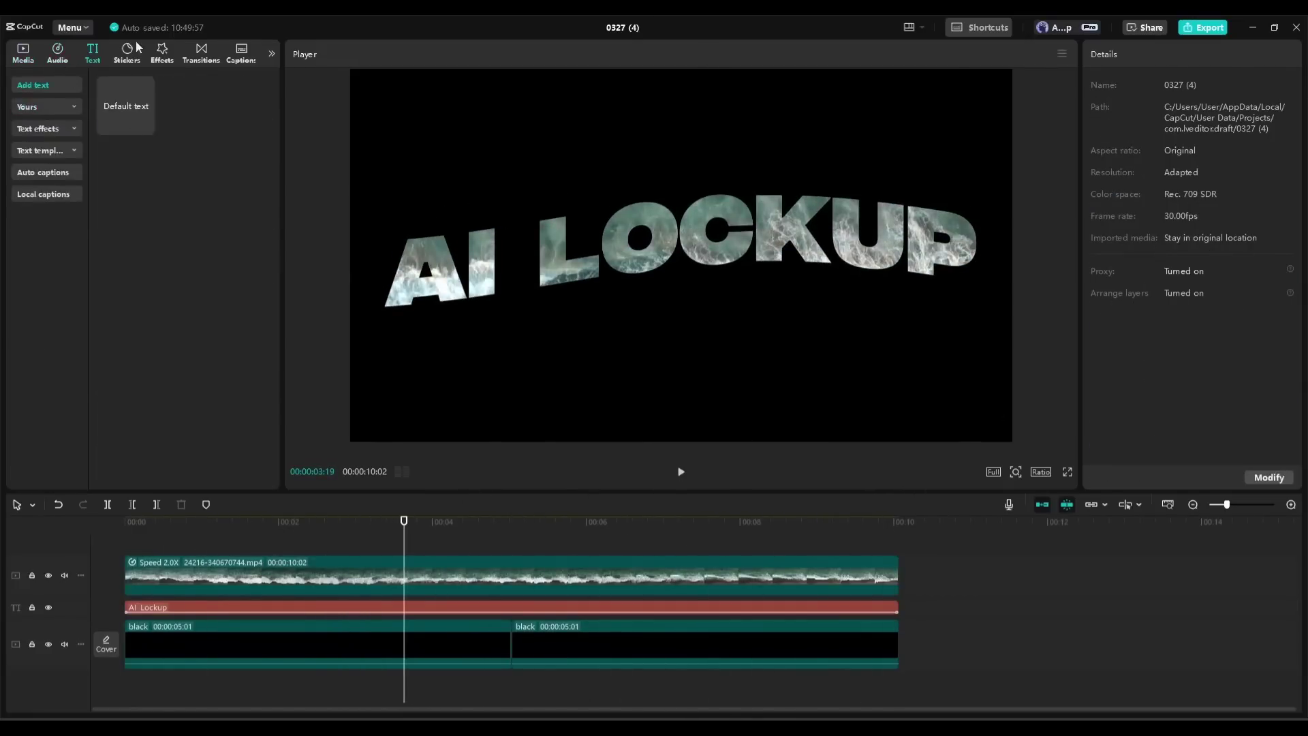
scroll(87, 131, down, 5)
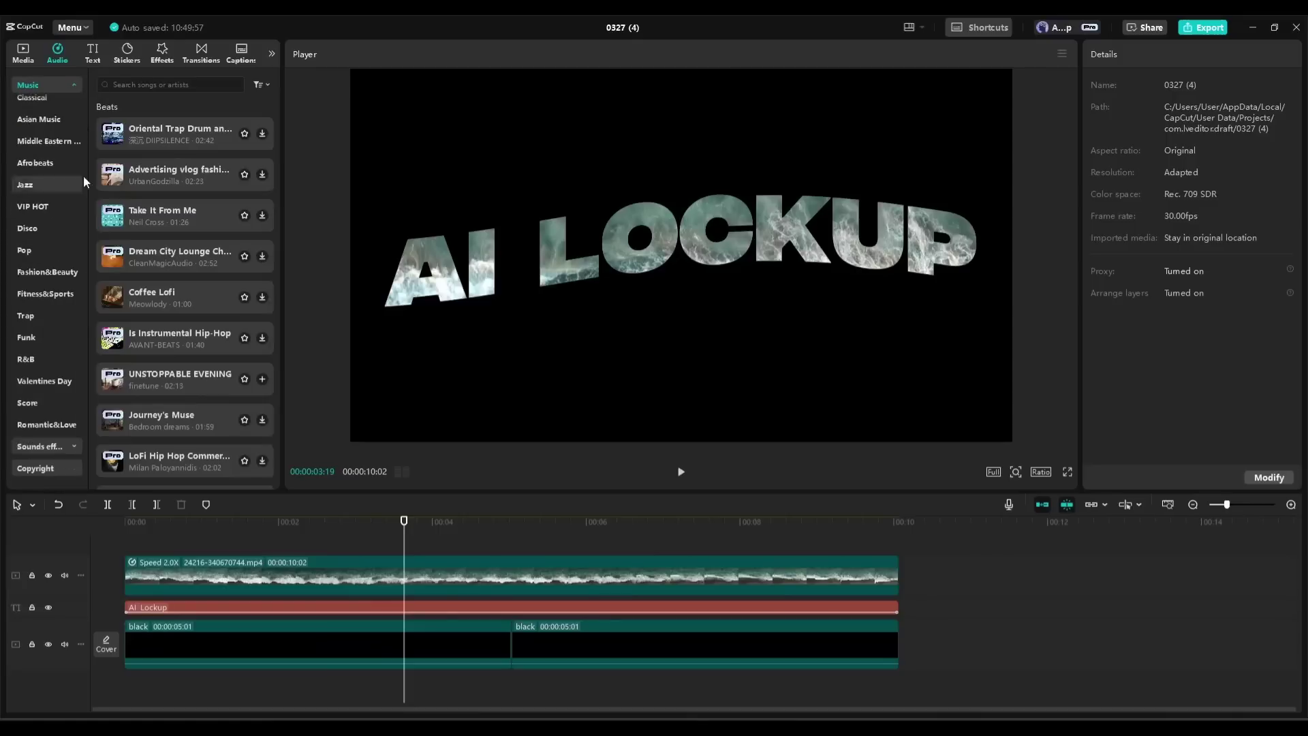
click(128, 55)
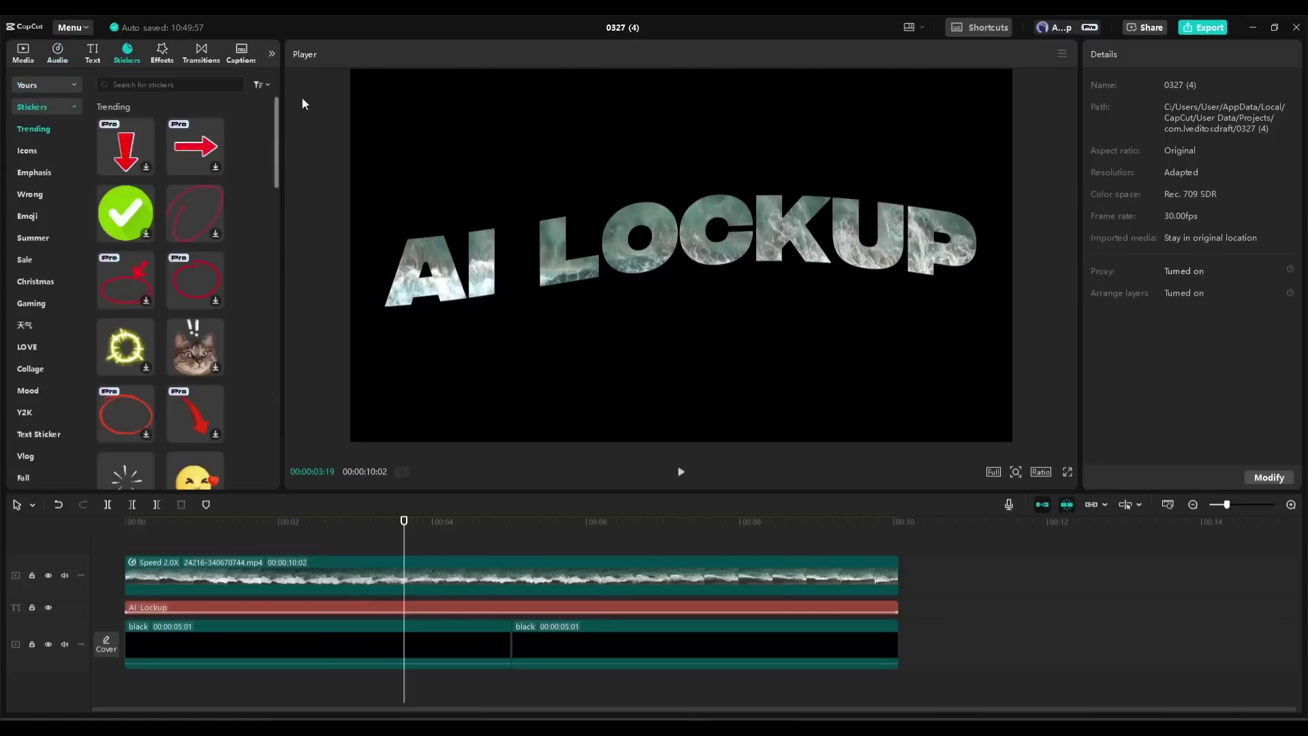
drag(281, 120, 417, 117)
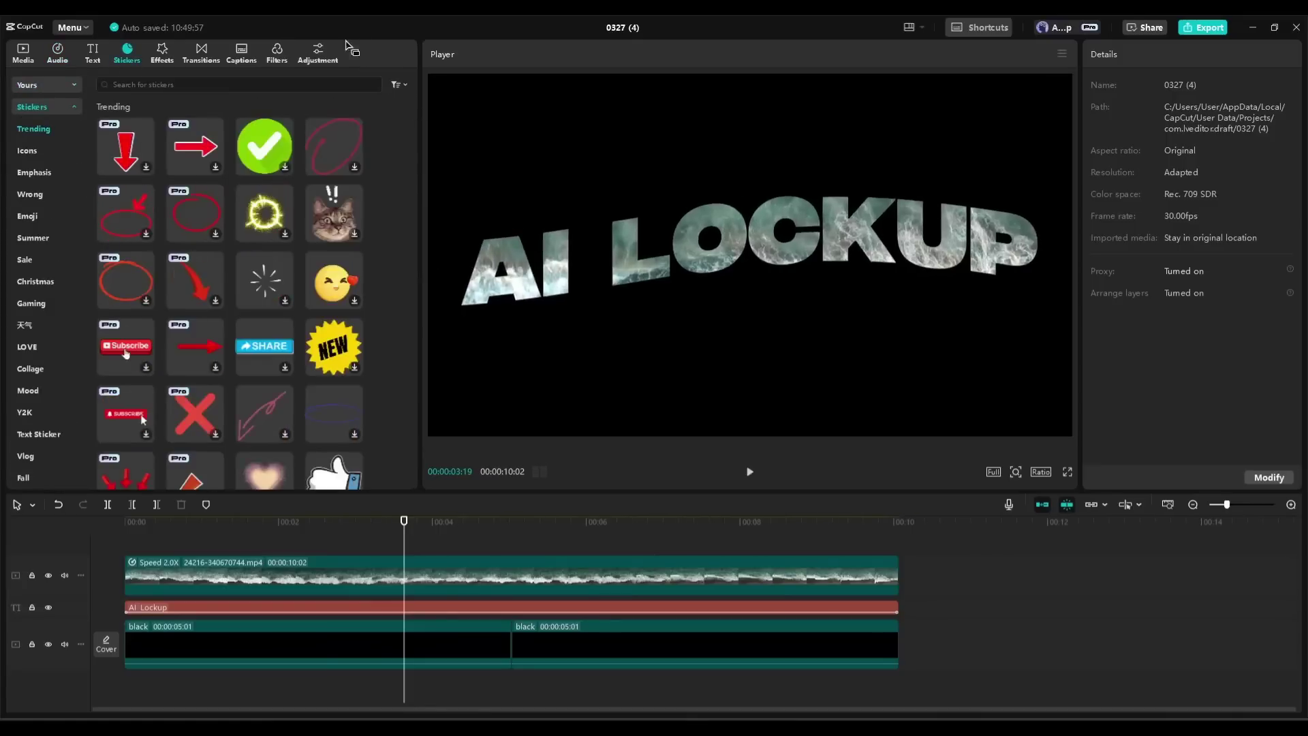
scroll(223, 229, down, 5)
scroll(223, 229, up, 5)
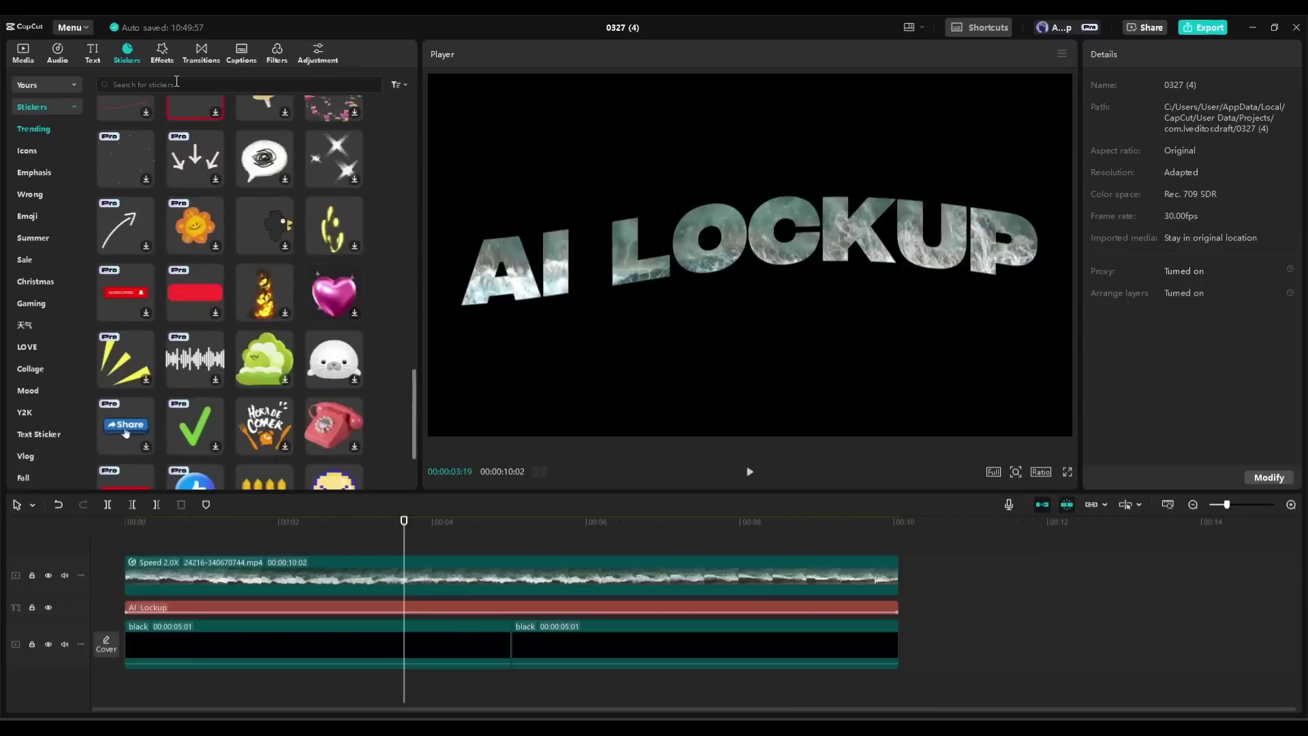
Browse the video effects and transitions, then show auto captions with English as the spoken language.
click(162, 53)
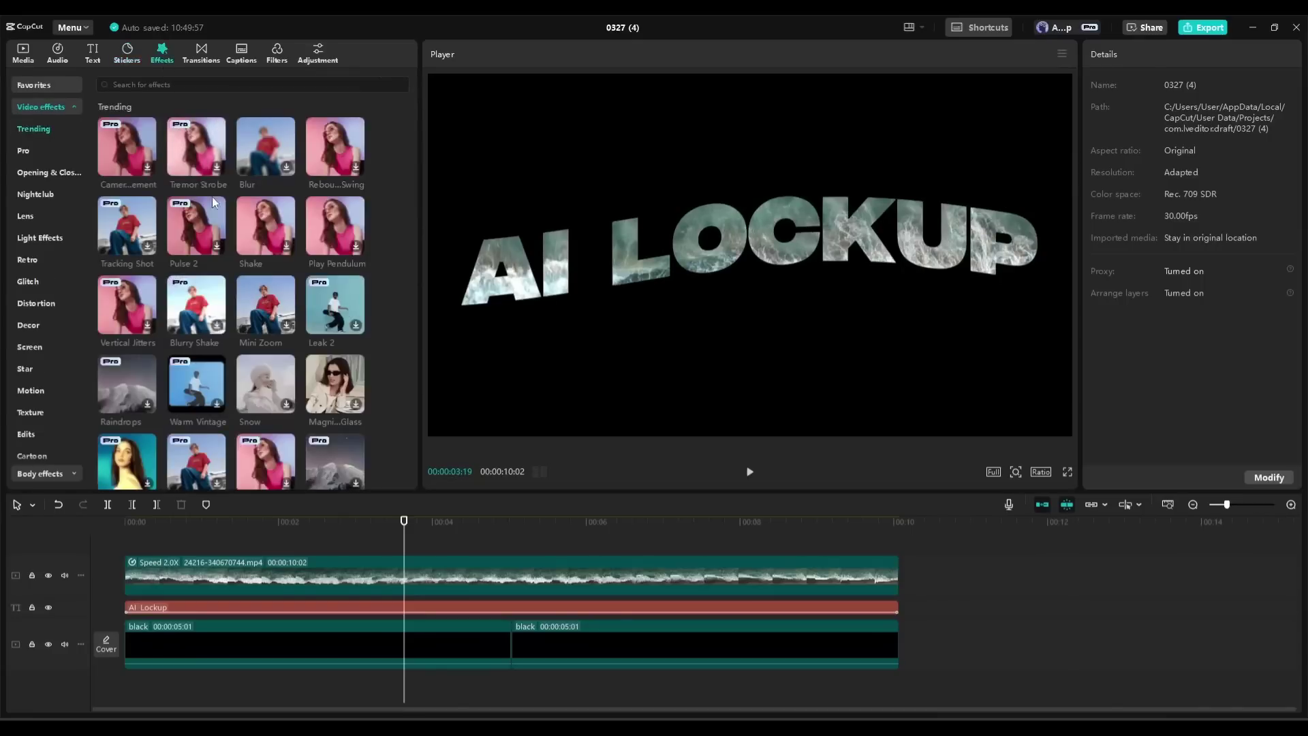
scroll(211, 196, down, 5)
scroll(221, 273, down, 10)
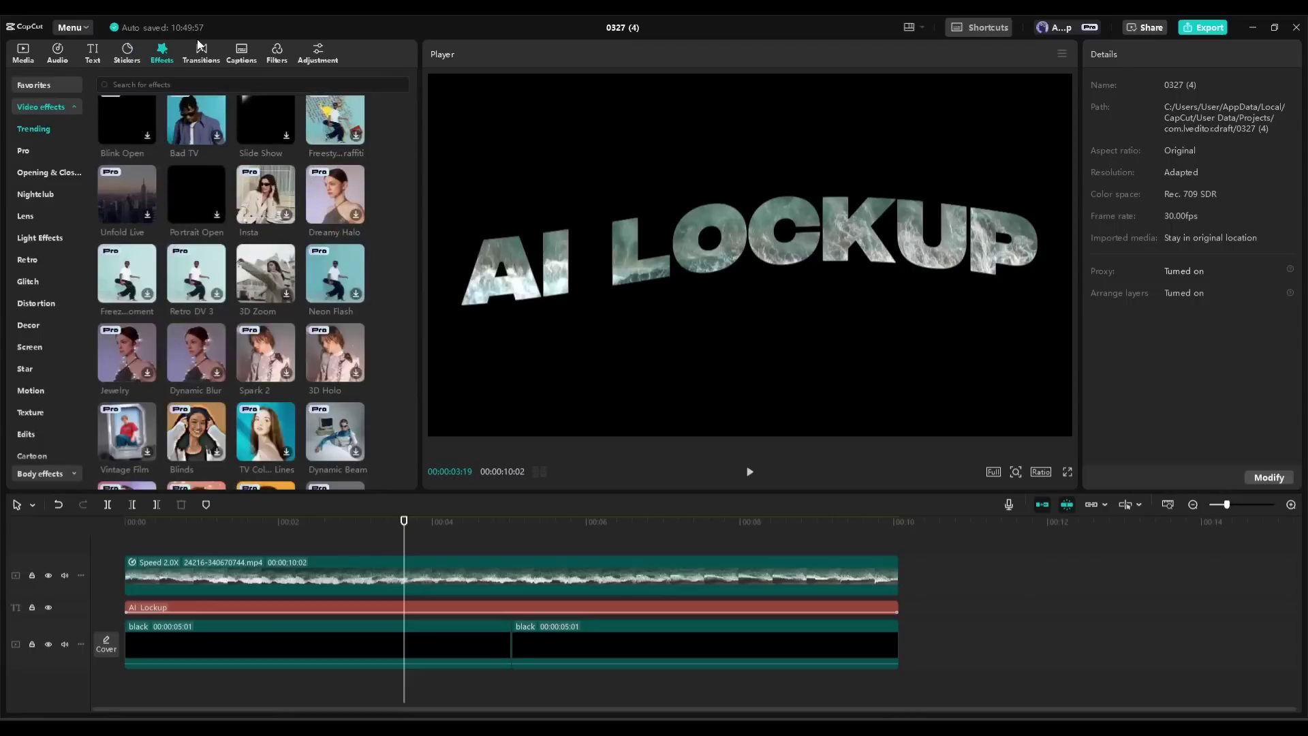
click(198, 44)
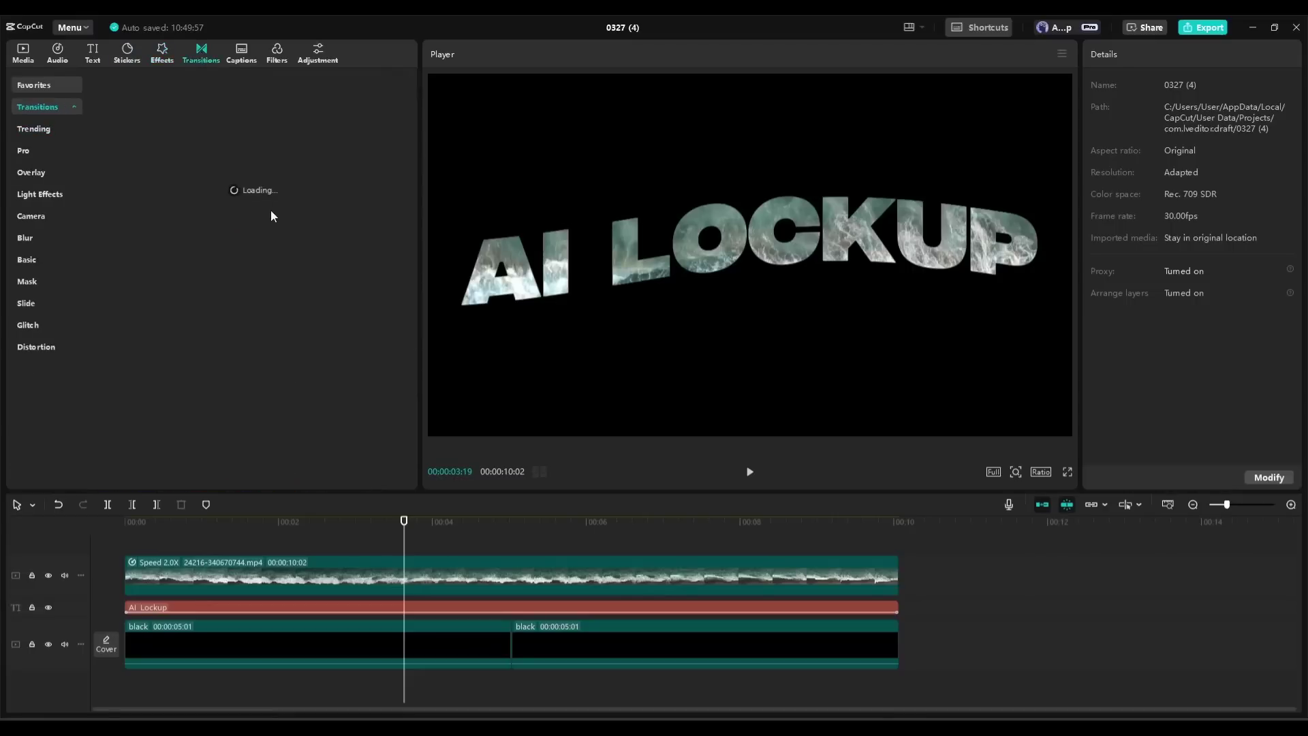
scroll(267, 223, down, 10)
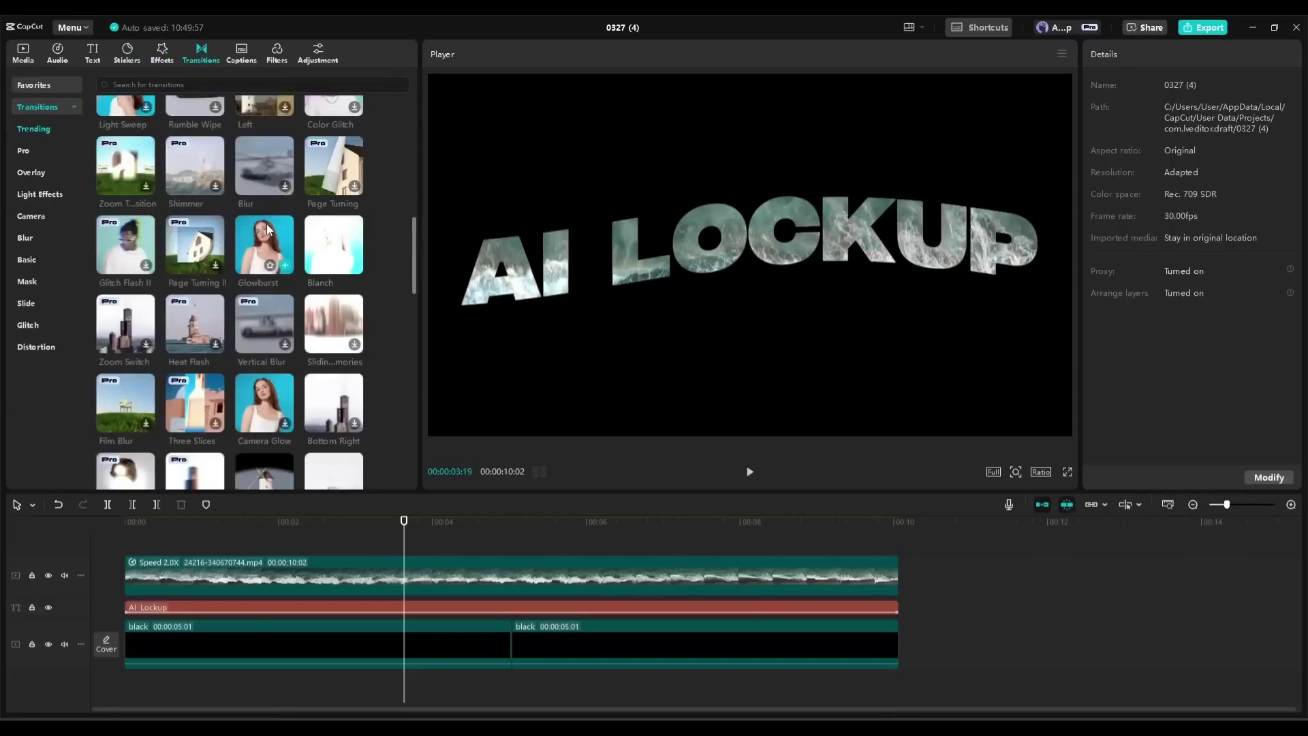
scroll(267, 227, down, 10)
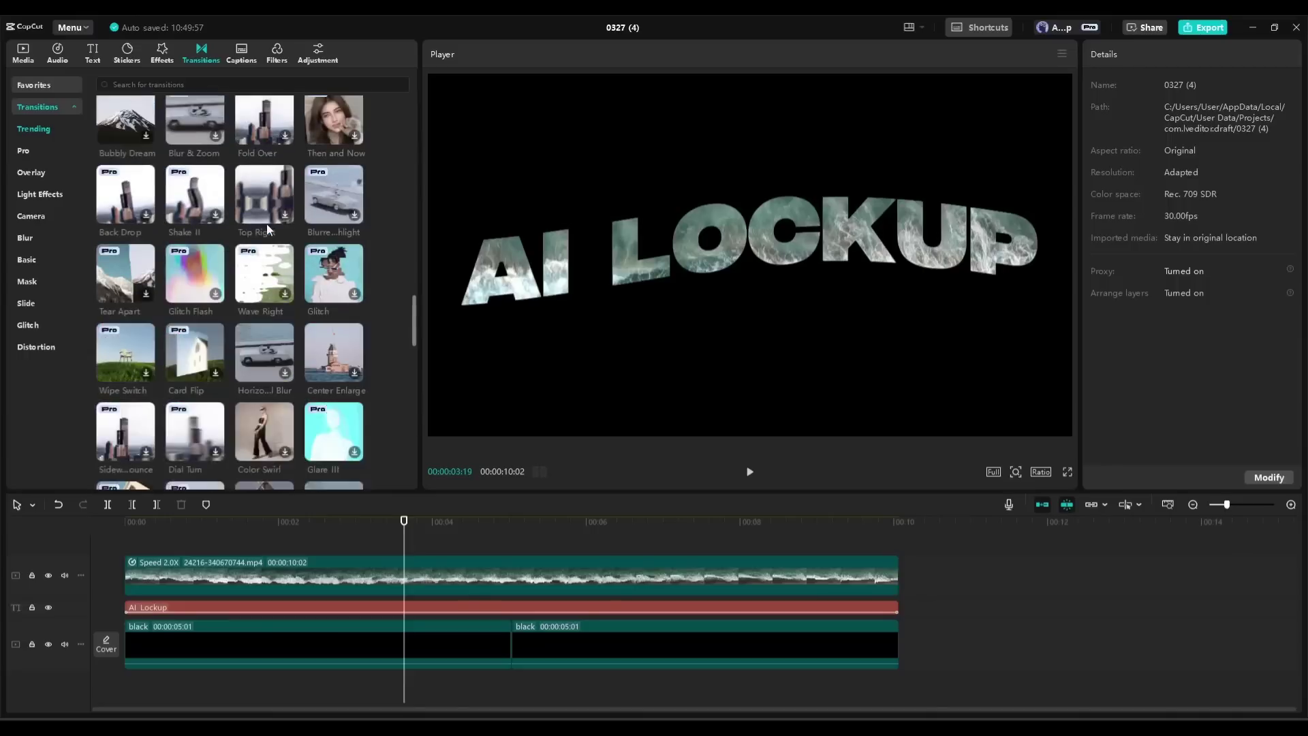
scroll(267, 224, down, 10)
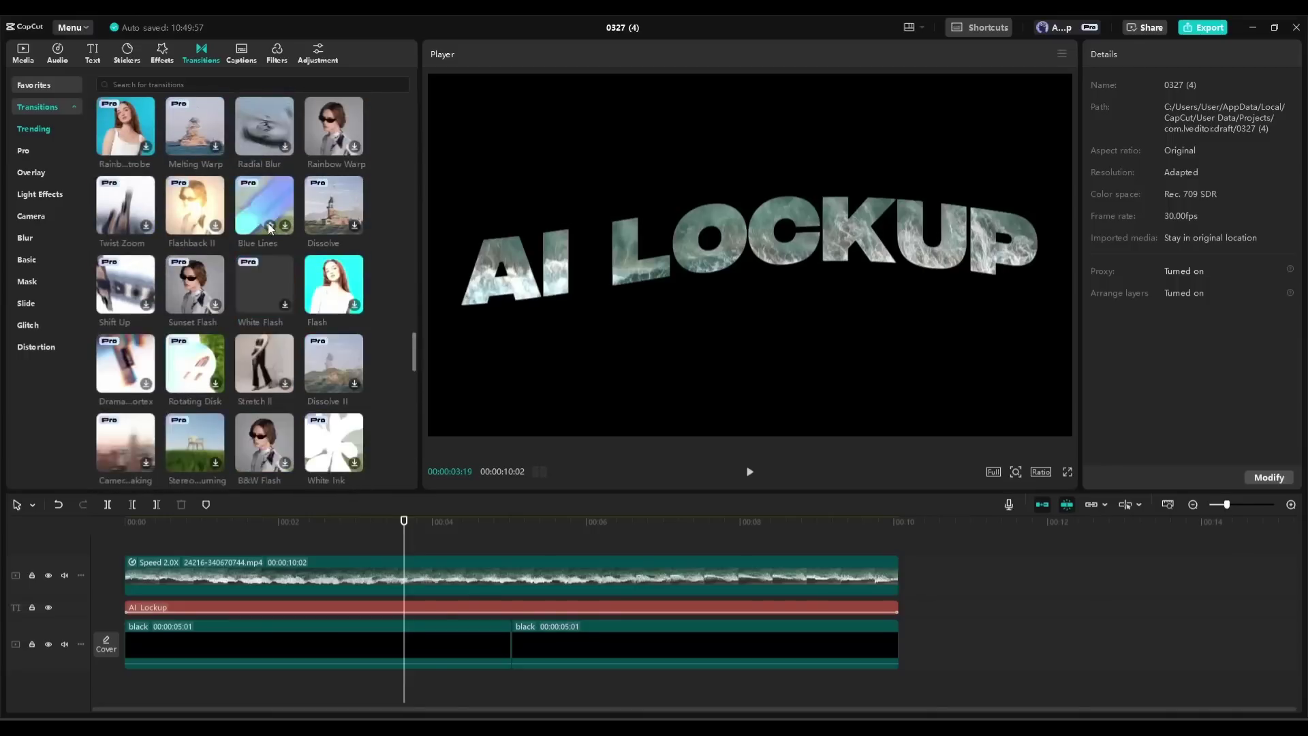
scroll(268, 222, down, 5)
click(238, 55)
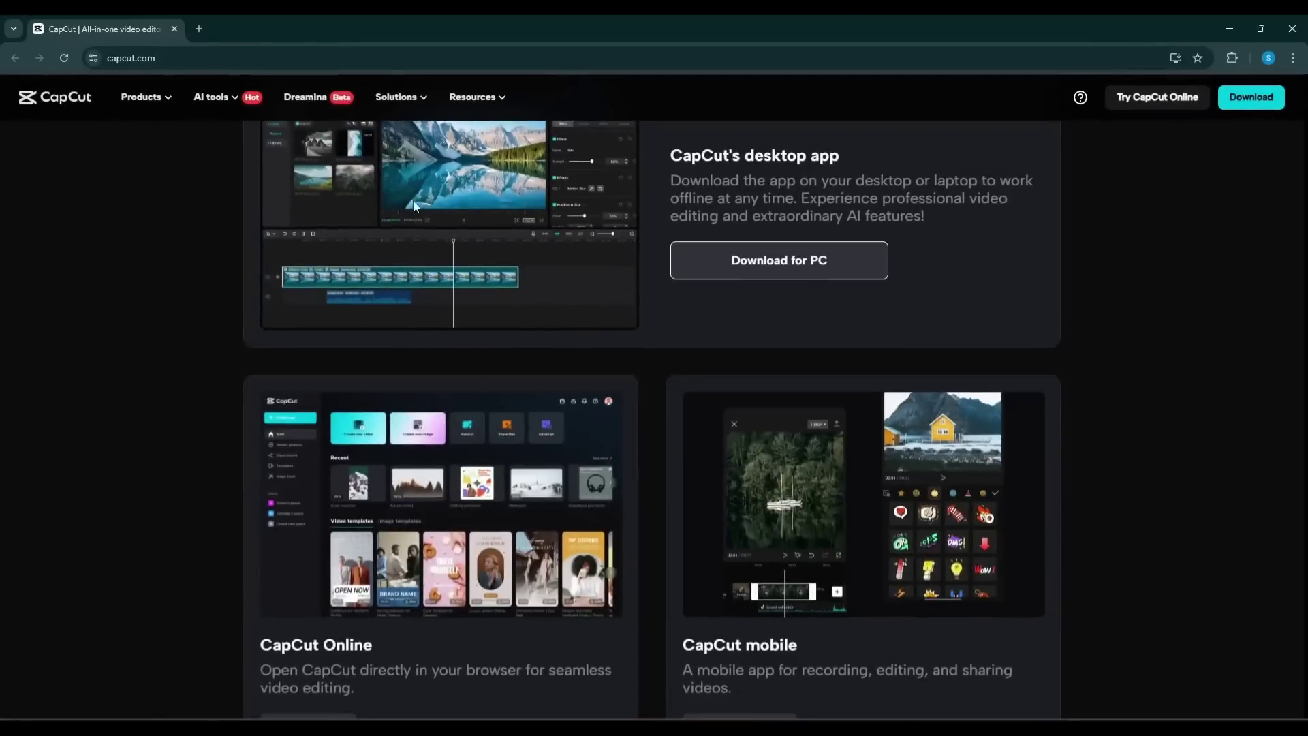
Scroll through the capcut.com feature sections and back up to the home page headline.
scroll(517, 408, down, 6)
scroll(516, 409, up, 6)
scroll(822, 591, up, 15)
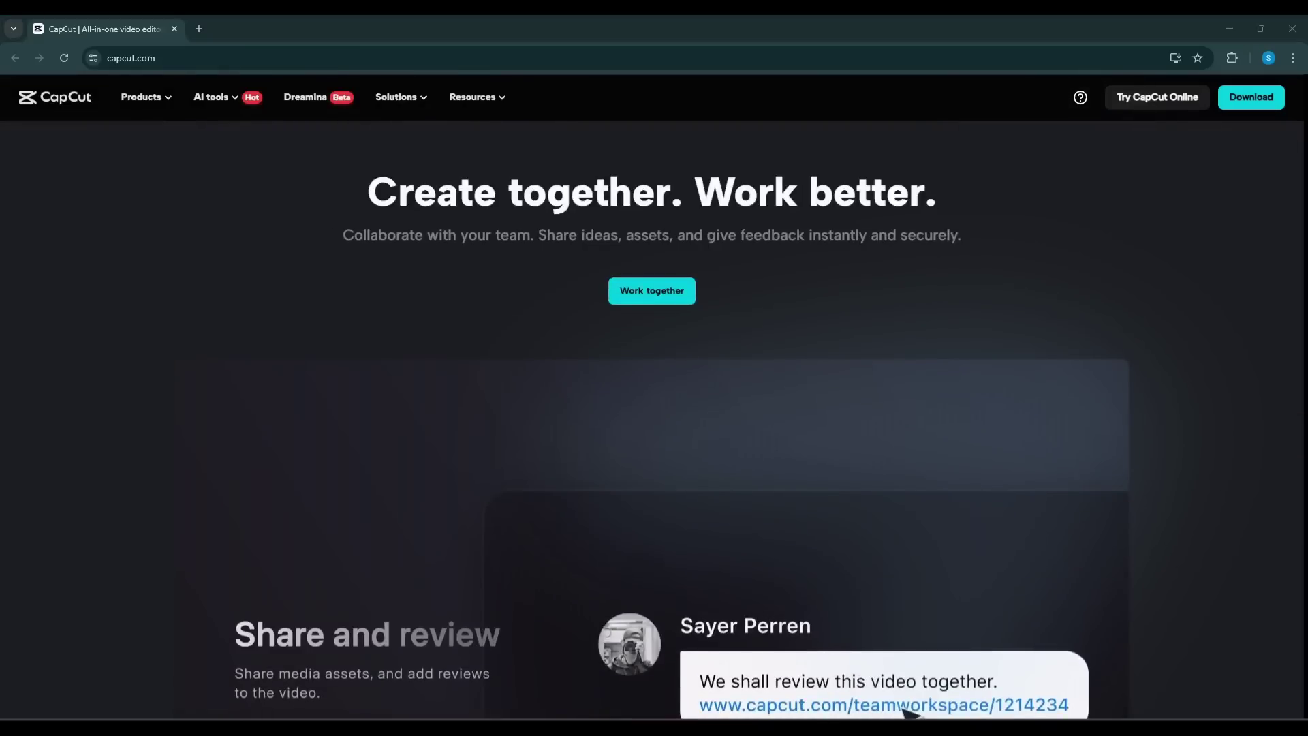
scroll(453, 256, down, 3)
scroll(454, 258, up, 7)
scroll(453, 258, up, 15)
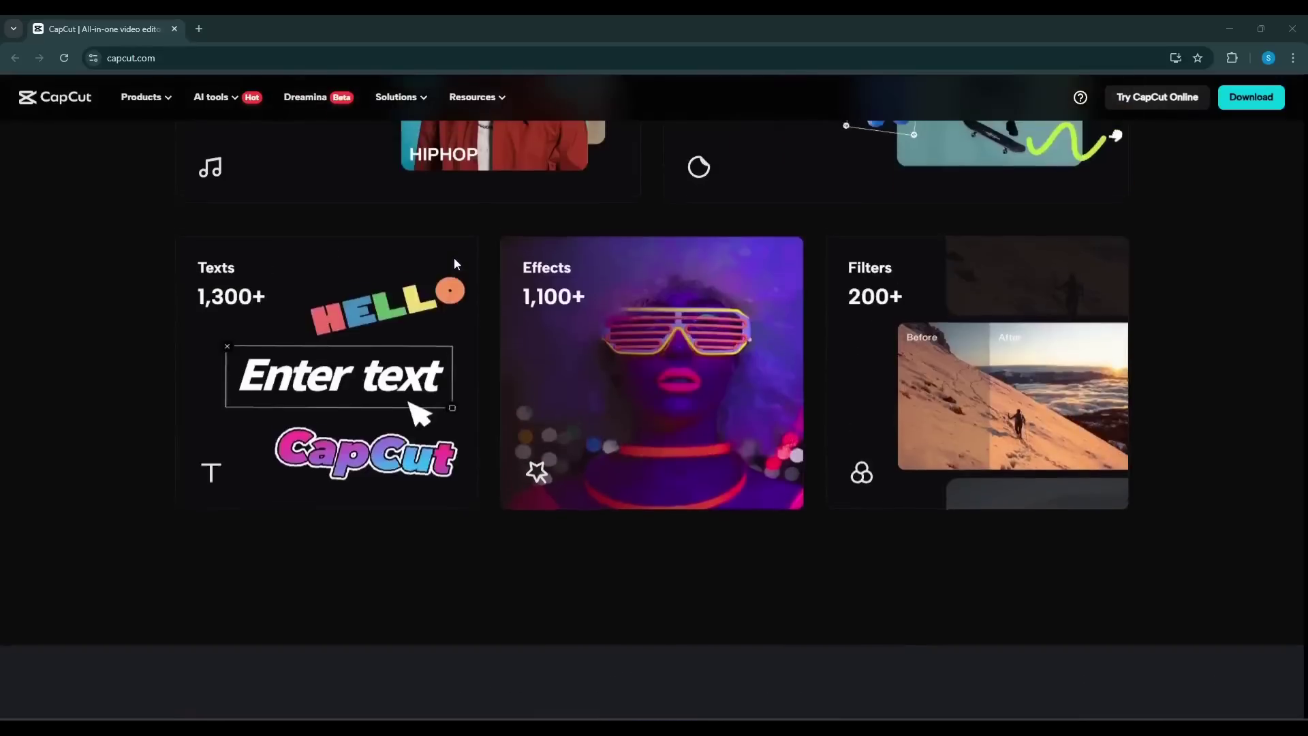
scroll(455, 263, up, 15)
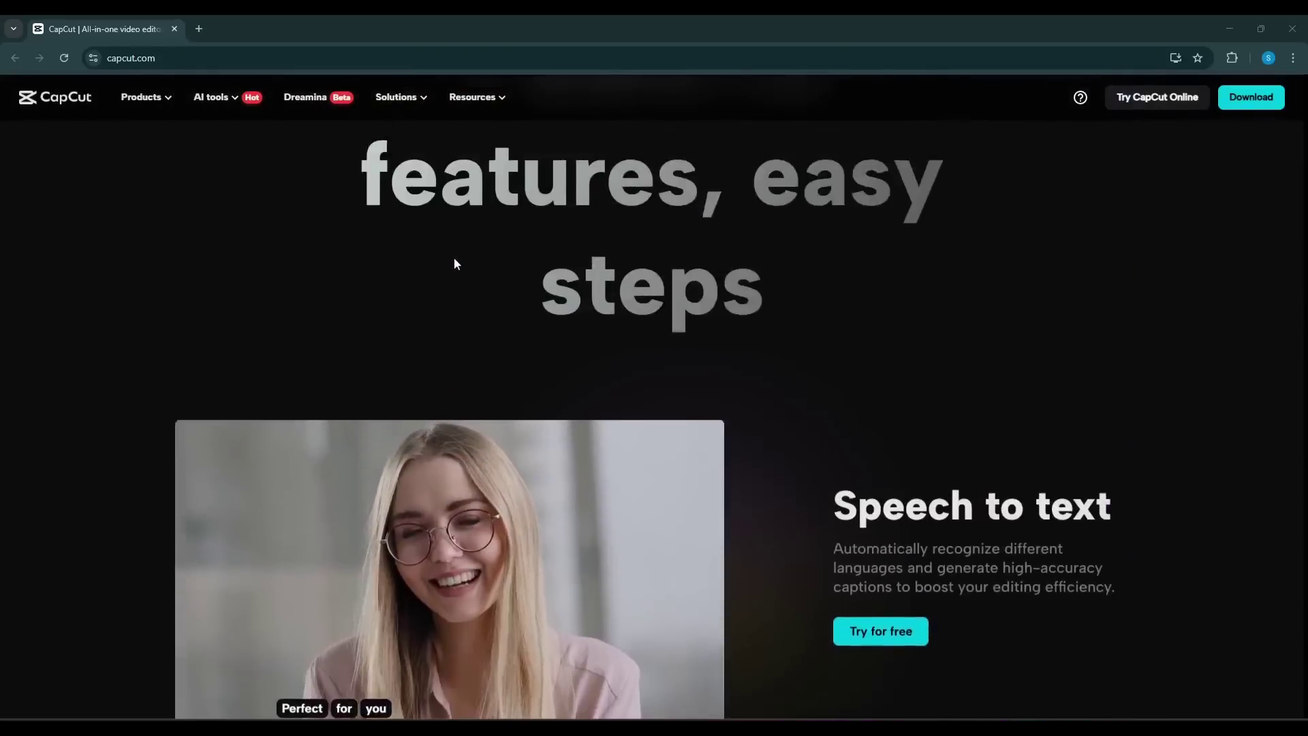
scroll(455, 263, up, 15)
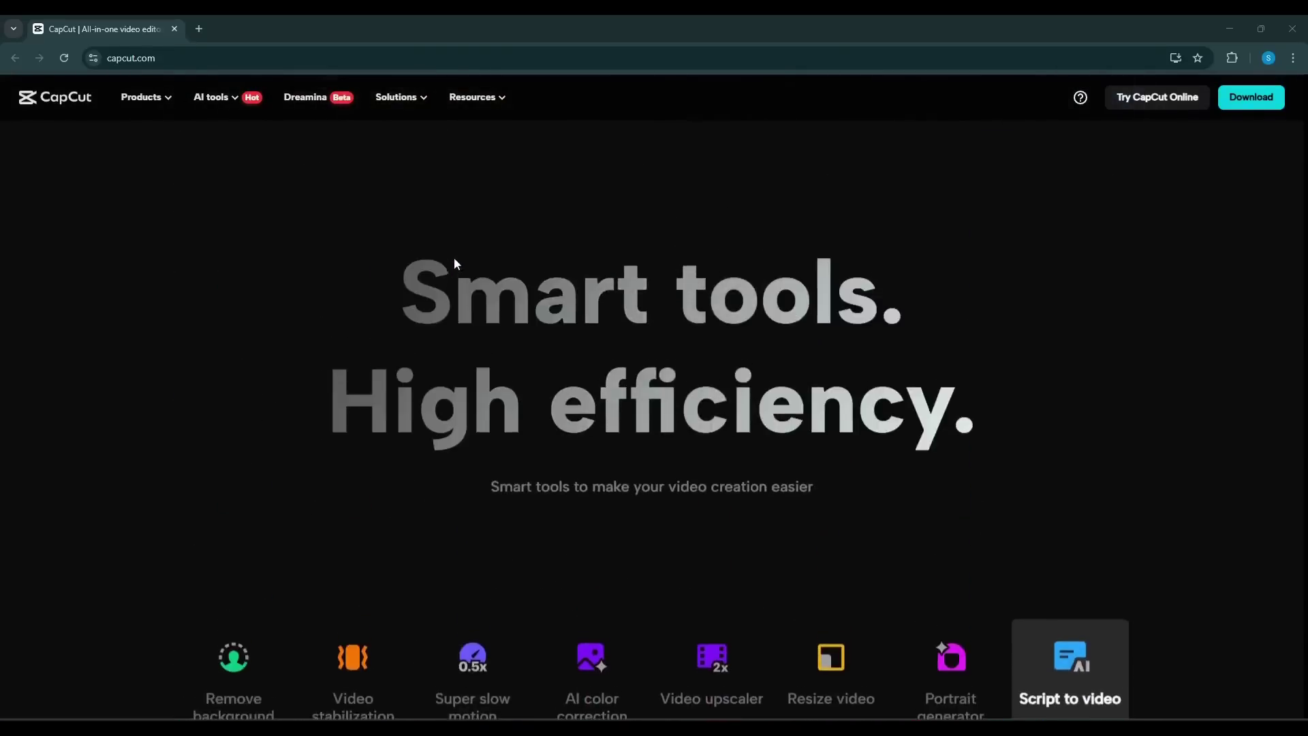